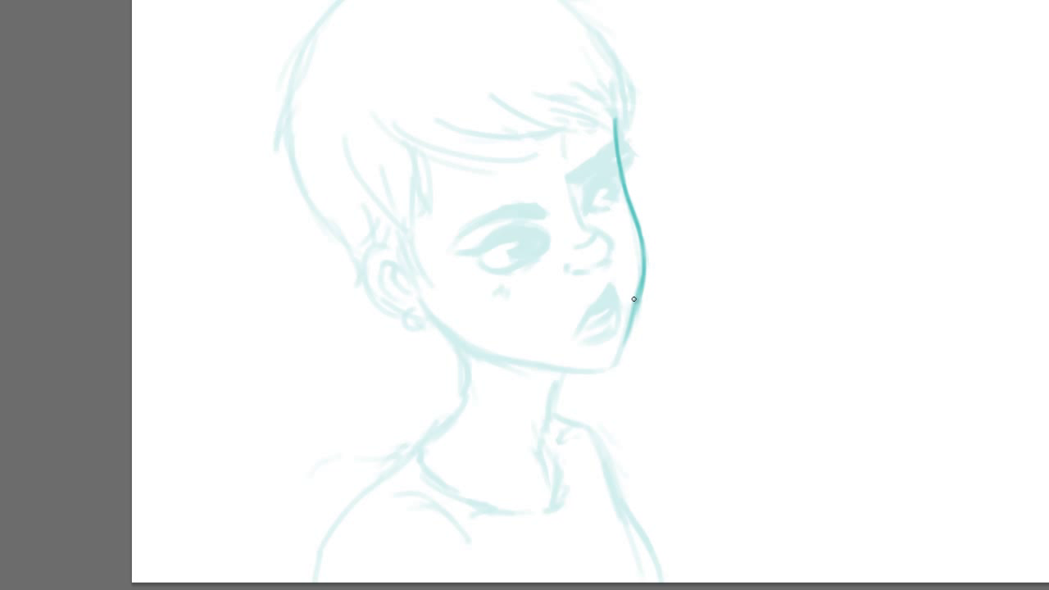
Ink the right cheek, the jawline under the chin and both sides of the neck.
{"action": "left_click_drag", "start_coordinate": [634, 299], "coordinate": [623, 360]}
{"action": "mouse_move", "coordinate": [312, 300]}
{"action": "left_mouse_down"}
{"action": "mouse_move", "coordinate": [358, 363]}
{"action": "mouse_move", "coordinate": [434, 410]}
{"action": "mouse_move", "coordinate": [575, 442]}
{"action": "left_mouse_up"}
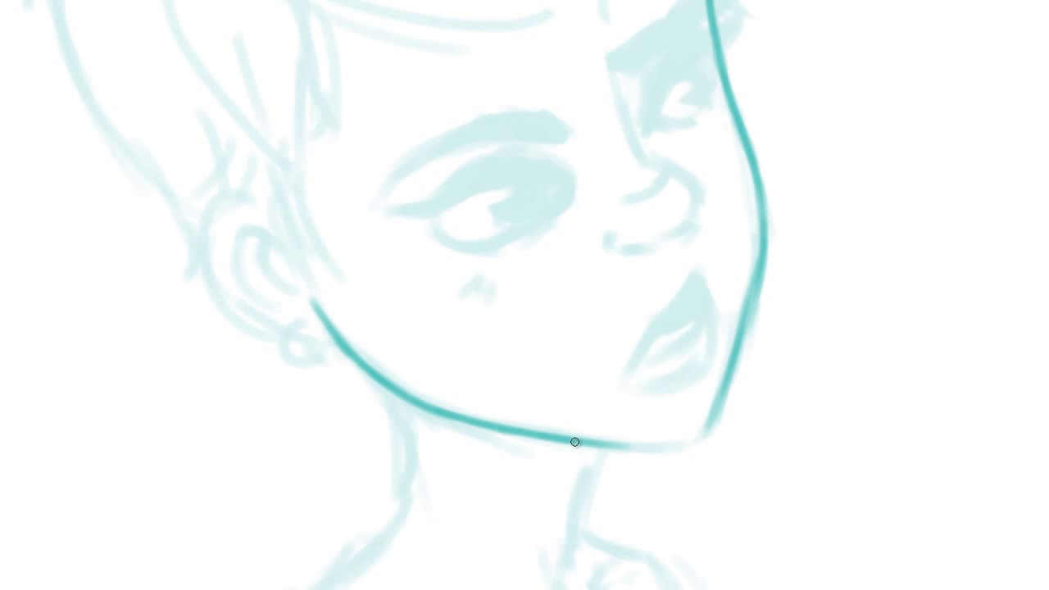
{"action": "scroll", "coordinate": [714, 489], "scroll_direction": "up", "scroll_amount": 2}
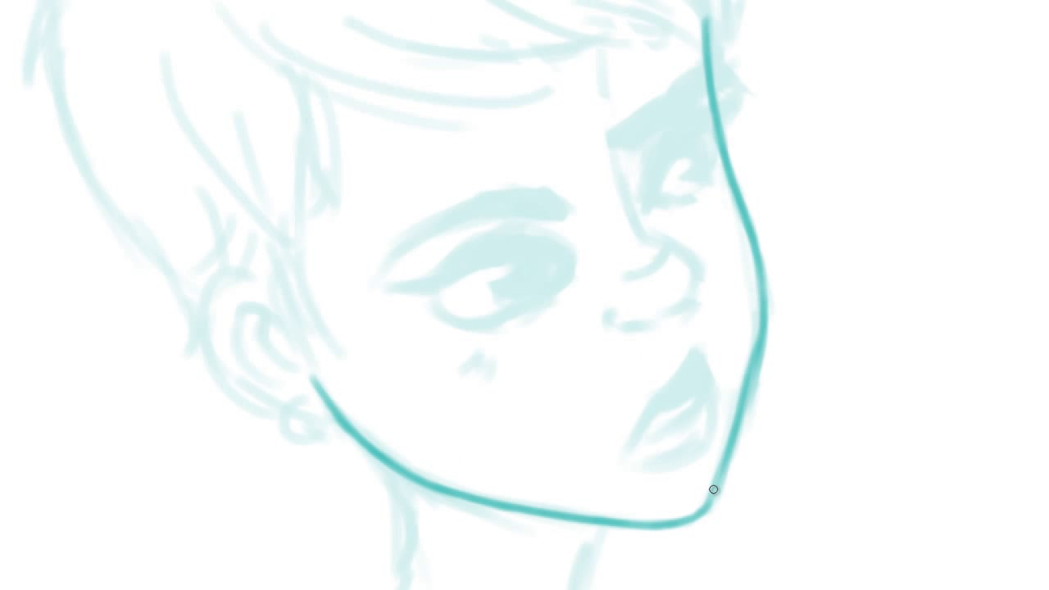
{"action": "scroll", "coordinate": [370, 189], "scroll_direction": "down", "scroll_amount": 7}
{"action": "mouse_move", "coordinate": [369, 189]}
{"action": "left_mouse_down"}
{"action": "mouse_move", "coordinate": [407, 316]}
{"action": "mouse_move", "coordinate": [324, 410]}
{"action": "left_mouse_up"}
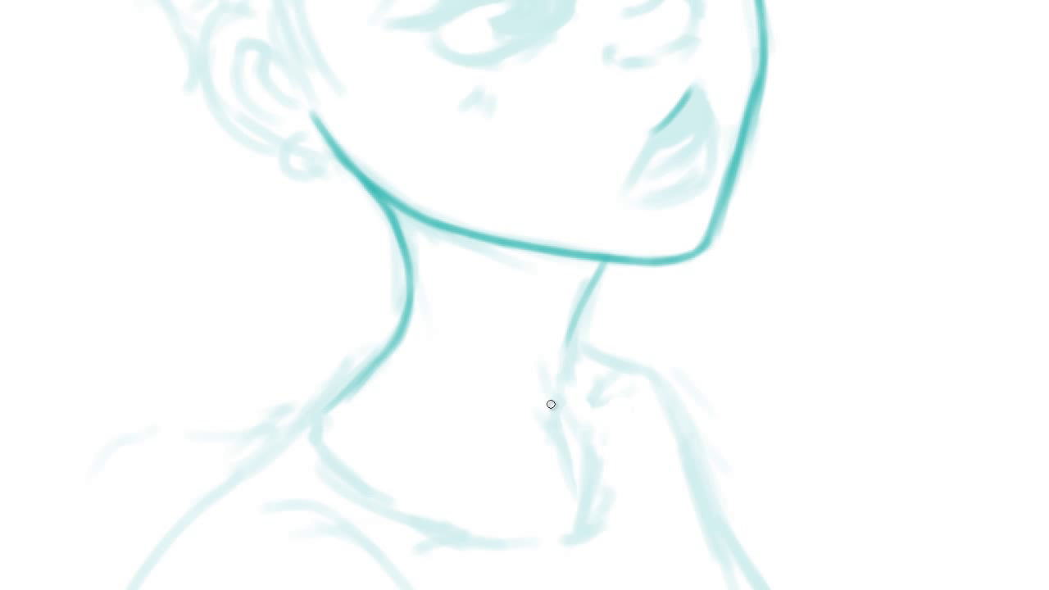
{"action": "left_click_drag", "start_coordinate": [592, 281], "coordinate": [554, 425]}
Ink both shoulder lines, the collarbone stroke and the collar curve closing the neckline.
{"action": "left_click_drag", "start_coordinate": [571, 346], "coordinate": [681, 402]}
{"action": "scroll", "coordinate": [698, 515], "scroll_direction": "down", "scroll_amount": 5}
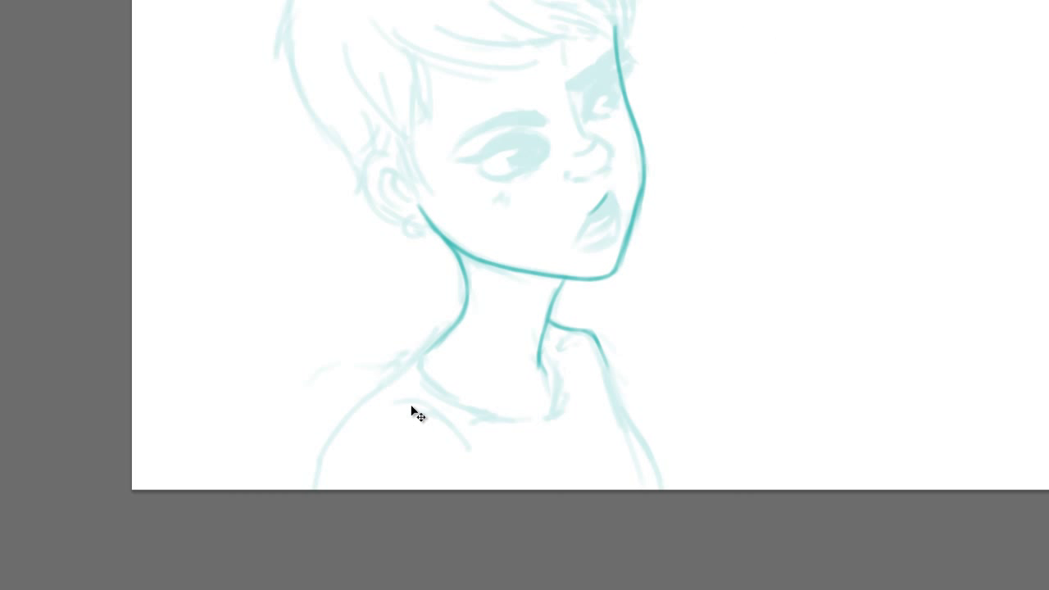
{"action": "scroll", "coordinate": [412, 413], "scroll_direction": "up", "scroll_amount": 5}
{"action": "left_click_drag", "start_coordinate": [462, 417], "coordinate": [394, 474]}
{"action": "scroll", "coordinate": [352, 344], "scroll_direction": "down", "scroll_amount": 3}
{"action": "left_click_drag", "start_coordinate": [402, 299], "coordinate": [251, 518]}
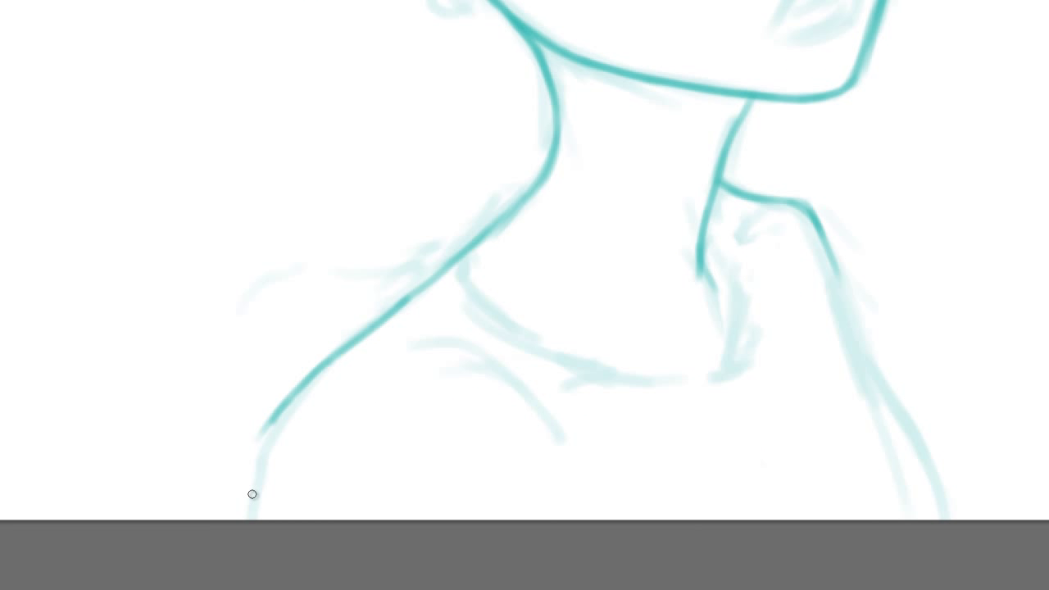
{"action": "left_click_drag", "start_coordinate": [406, 346], "coordinate": [517, 431]}
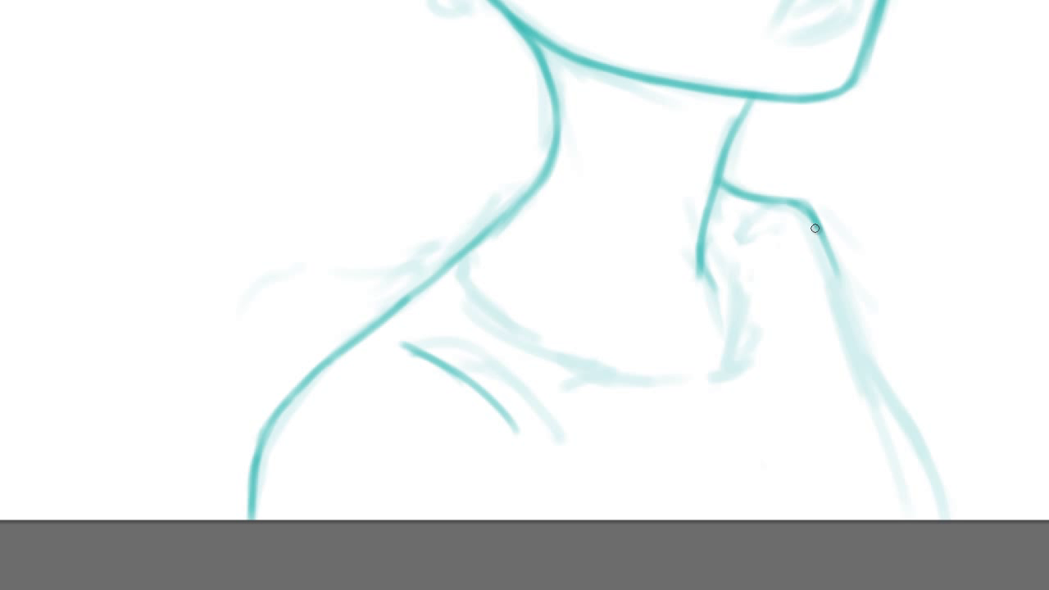
{"action": "mouse_move", "coordinate": [815, 227]}
{"action": "left_mouse_down"}
{"action": "mouse_move", "coordinate": [921, 435]}
{"action": "mouse_move", "coordinate": [947, 513]}
{"action": "left_mouse_up"}
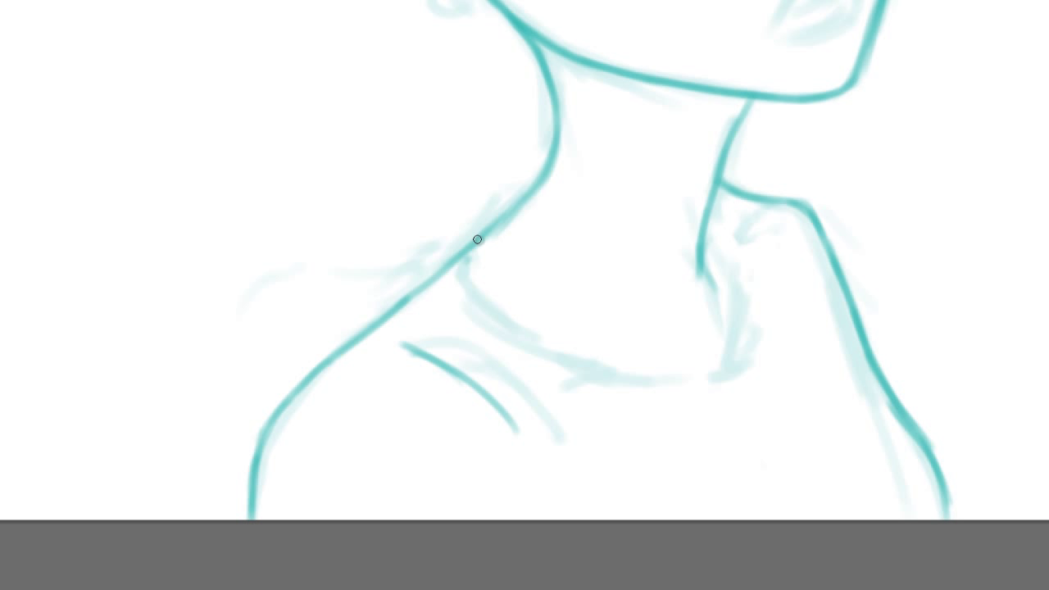
{"action": "left_click_drag", "start_coordinate": [701, 232], "coordinate": [717, 379]}
{"action": "left_click_drag", "start_coordinate": [472, 302], "coordinate": [712, 379]}
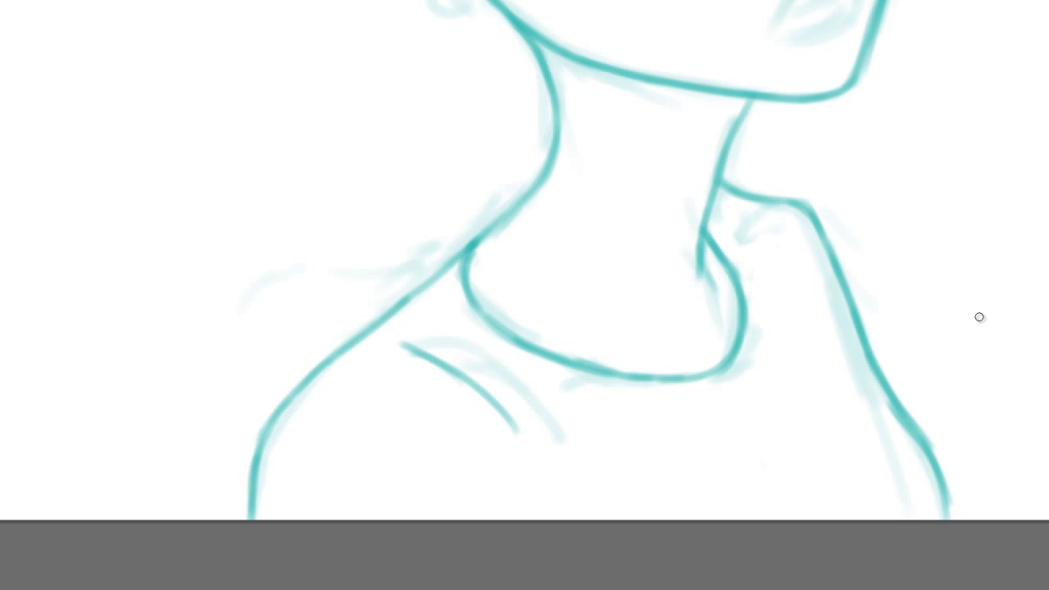
Ink the outer curve of the ear.
{"action": "scroll", "coordinate": [979, 317], "scroll_direction": "up", "scroll_amount": 3}
{"action": "scroll", "coordinate": [876, 292], "scroll_direction": "up", "scroll_amount": 1}
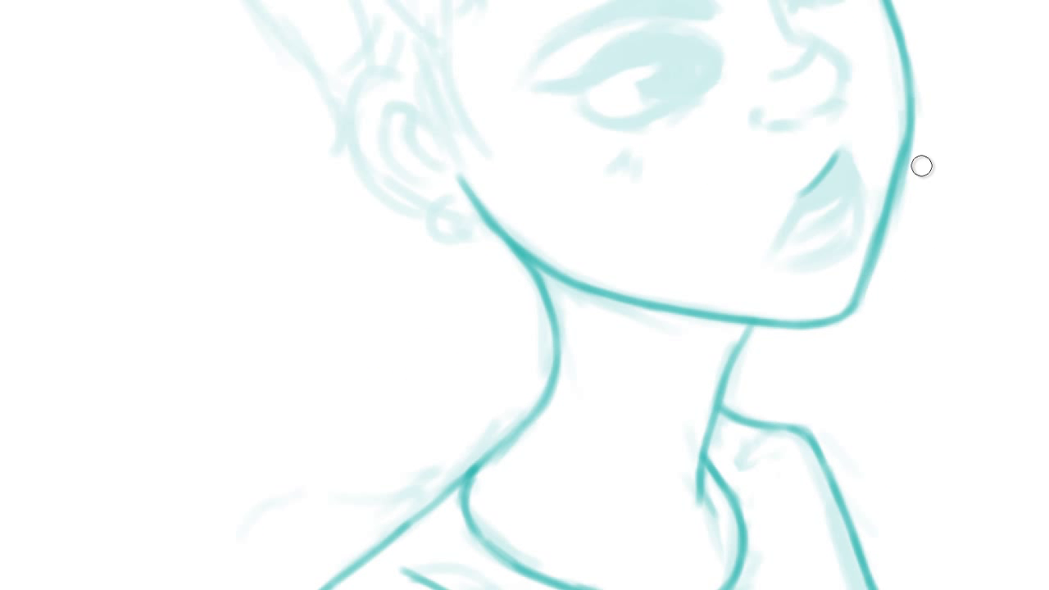
{"action": "scroll", "coordinate": [921, 167], "scroll_direction": "up", "scroll_amount": 1}
{"action": "scroll", "coordinate": [867, 292], "scroll_direction": "down", "scroll_amount": 3}
{"action": "scroll", "coordinate": [260, 112], "scroll_direction": "up", "scroll_amount": 3}
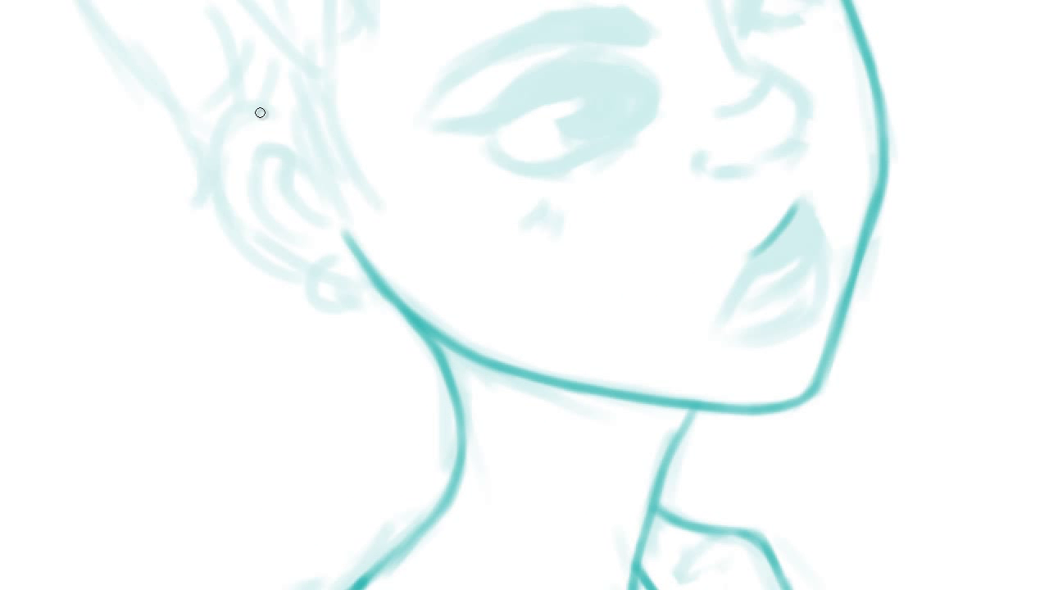
{"action": "mouse_move", "coordinate": [271, 105]}
{"action": "left_mouse_down"}
{"action": "mouse_move", "coordinate": [230, 103]}
{"action": "mouse_move", "coordinate": [234, 208]}
{"action": "mouse_move", "coordinate": [283, 276]}
{"action": "left_mouse_up"}
{"action": "scroll", "coordinate": [340, 142], "scroll_direction": "down", "scroll_amount": 1}
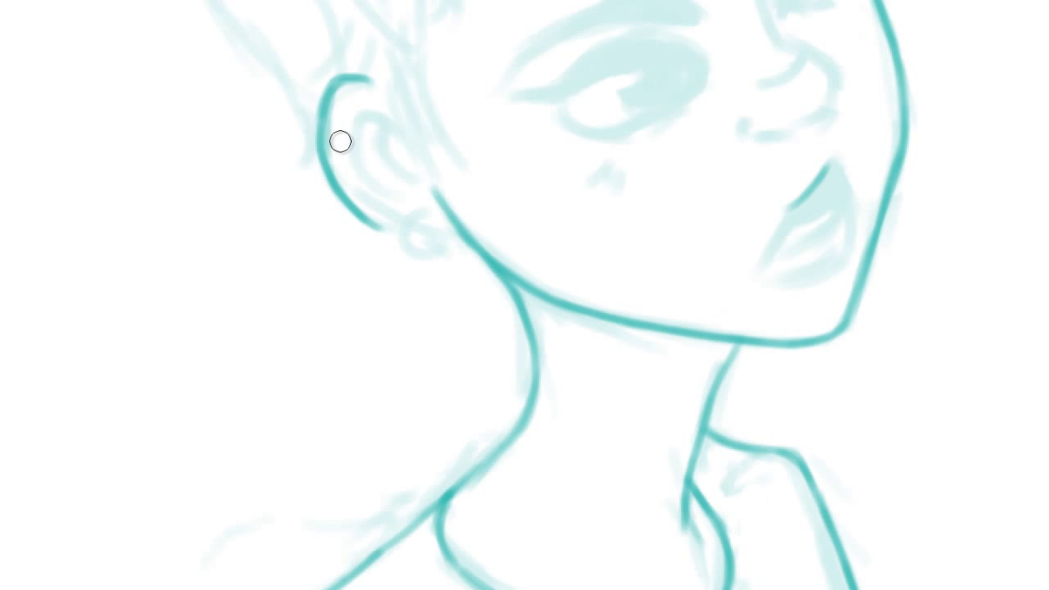
{"action": "scroll", "coordinate": [340, 142], "scroll_direction": "down", "scroll_amount": 1}
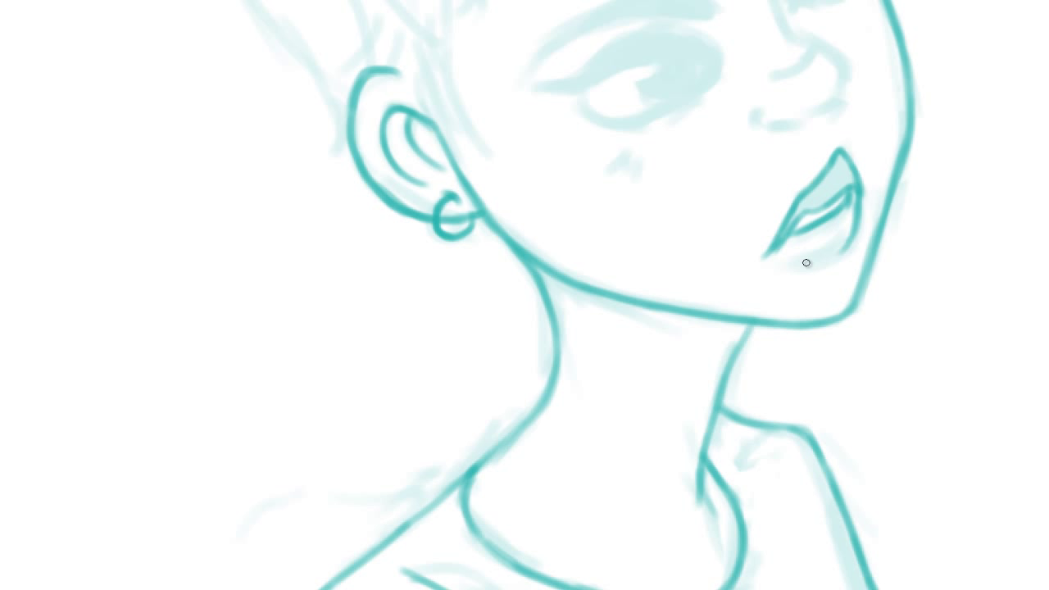
Ink the line of the nose bridge, checking it up close.
{"action": "scroll", "coordinate": [750, 73], "scroll_direction": "up", "scroll_amount": 5}
{"action": "left_click_drag", "start_coordinate": [747, 48], "coordinate": [776, 233]}
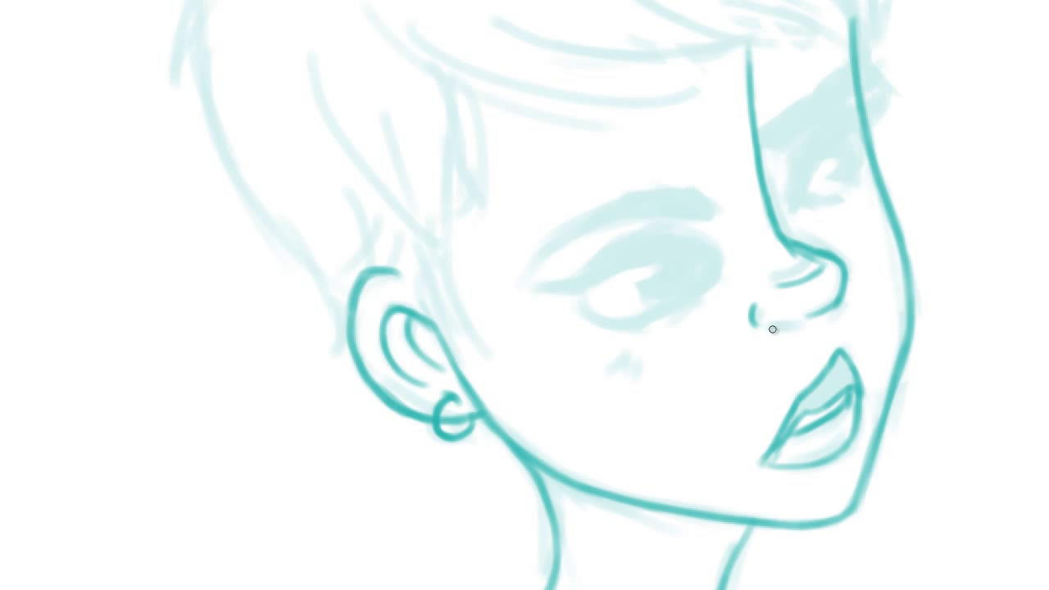
{"action": "key", "text": "ctrl+plus"}
{"action": "key", "text": "ctrl+minus"}
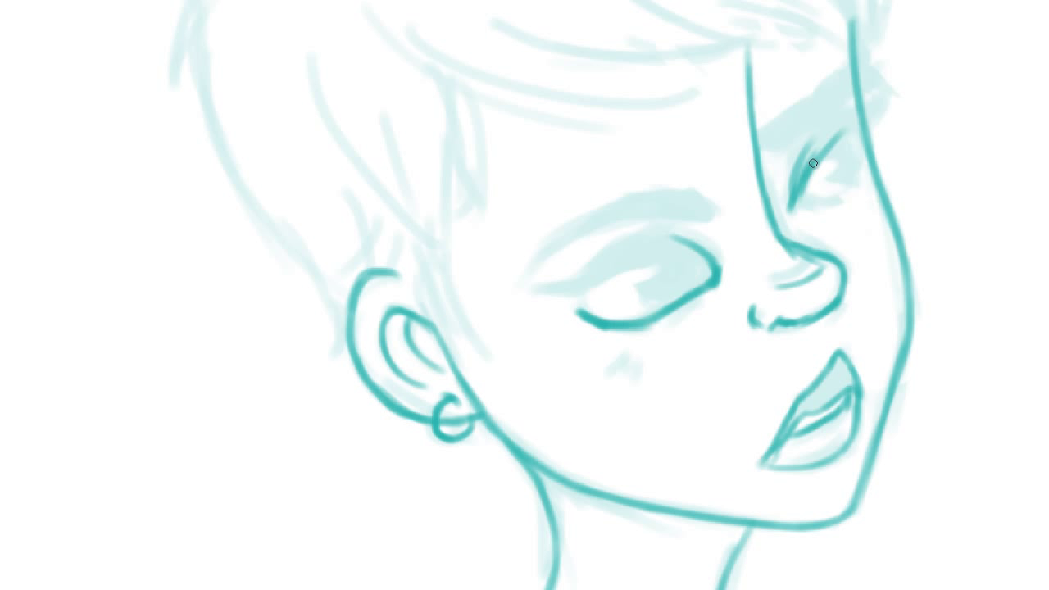
Ink the left eye's upper and lower lids and erase the stray lid end.
{"action": "mouse_move", "coordinate": [720, 269]}
{"action": "left_mouse_down"}
{"action": "mouse_move", "coordinate": [579, 295]}
{"action": "mouse_move", "coordinate": [700, 284]}
{"action": "left_mouse_up"}
{"action": "left_click_drag", "start_coordinate": [570, 305], "coordinate": [726, 274]}
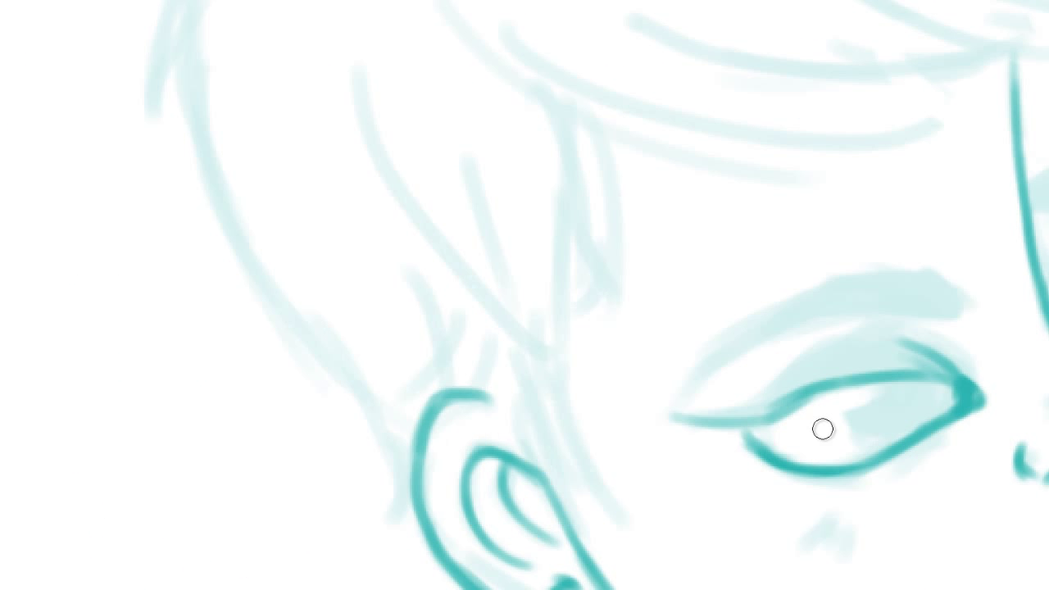
{"action": "left_click_drag", "start_coordinate": [822, 429], "coordinate": [672, 422]}
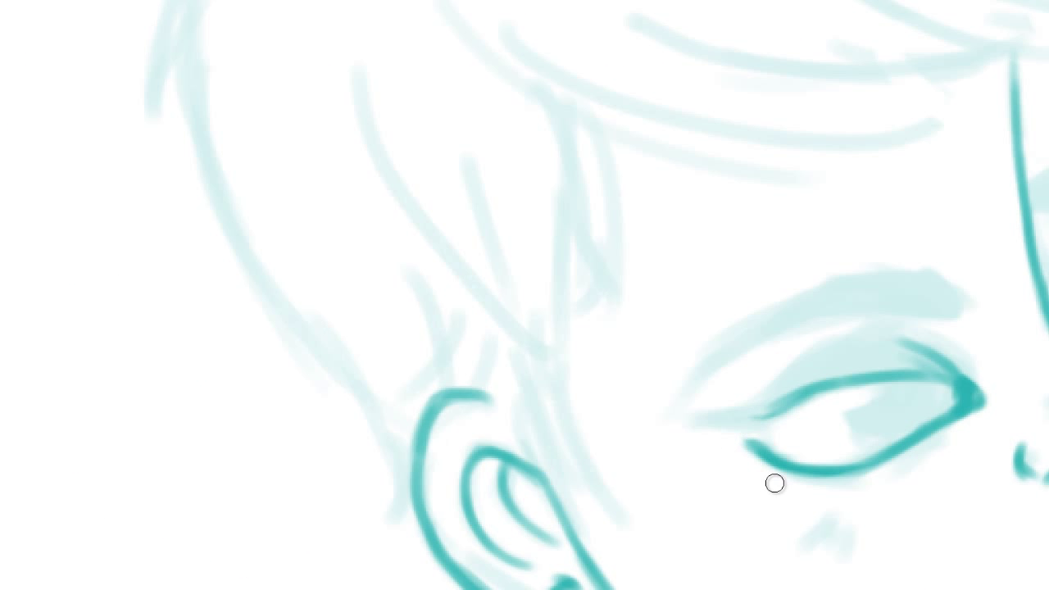
Fill both irises solid teal.
{"action": "scroll", "coordinate": [838, 490], "scroll_direction": "down", "scroll_amount": 5}
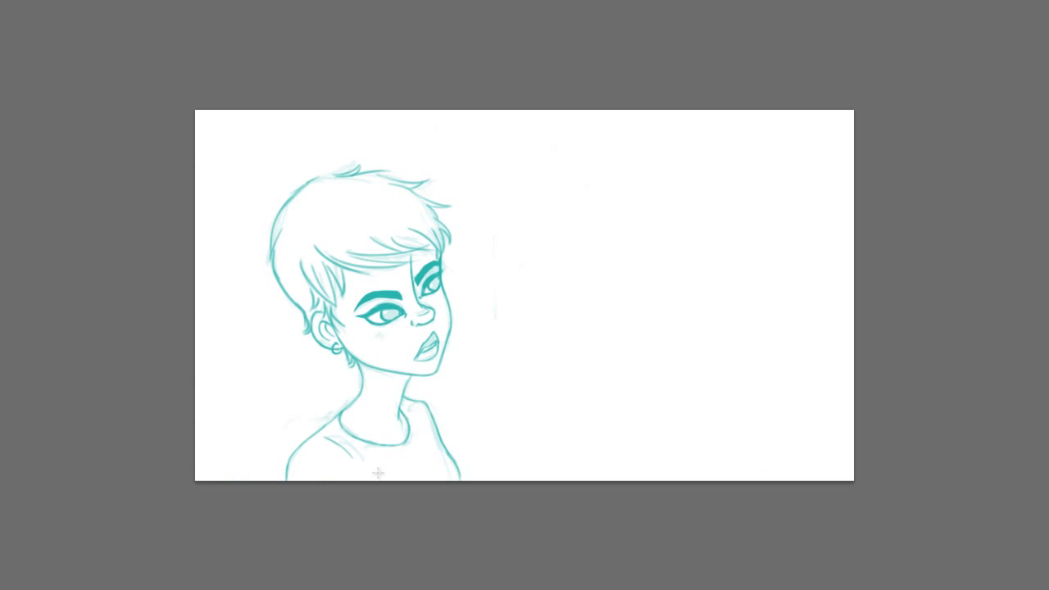
{"action": "scroll", "coordinate": [981, 366], "scroll_direction": "up", "scroll_amount": 3}
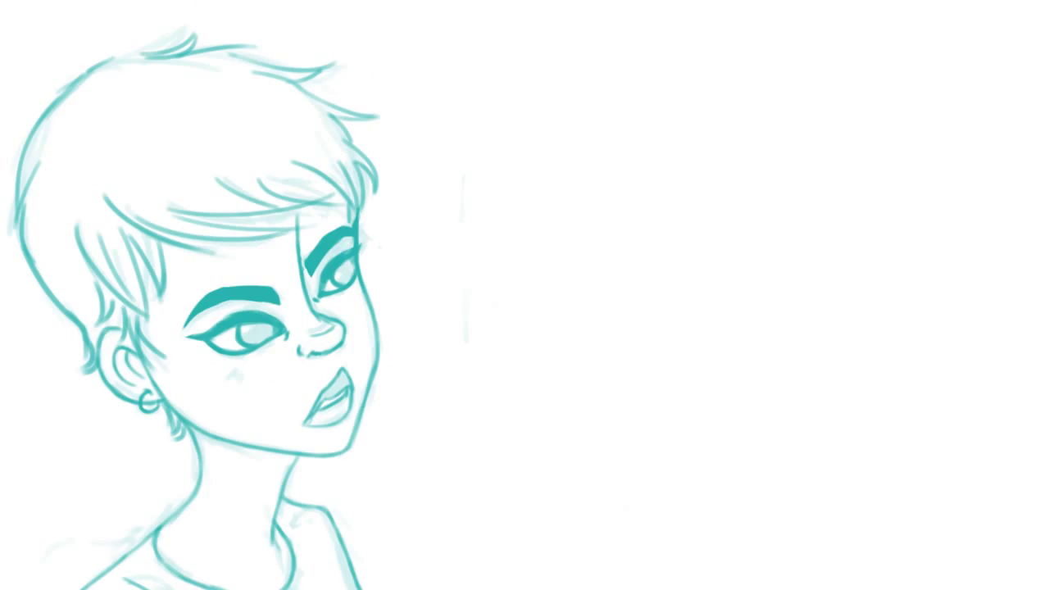
{"action": "scroll", "coordinate": [611, 406], "scroll_direction": "down", "scroll_amount": 3}
{"action": "scroll", "coordinate": [611, 406], "scroll_direction": "up", "scroll_amount": 5}
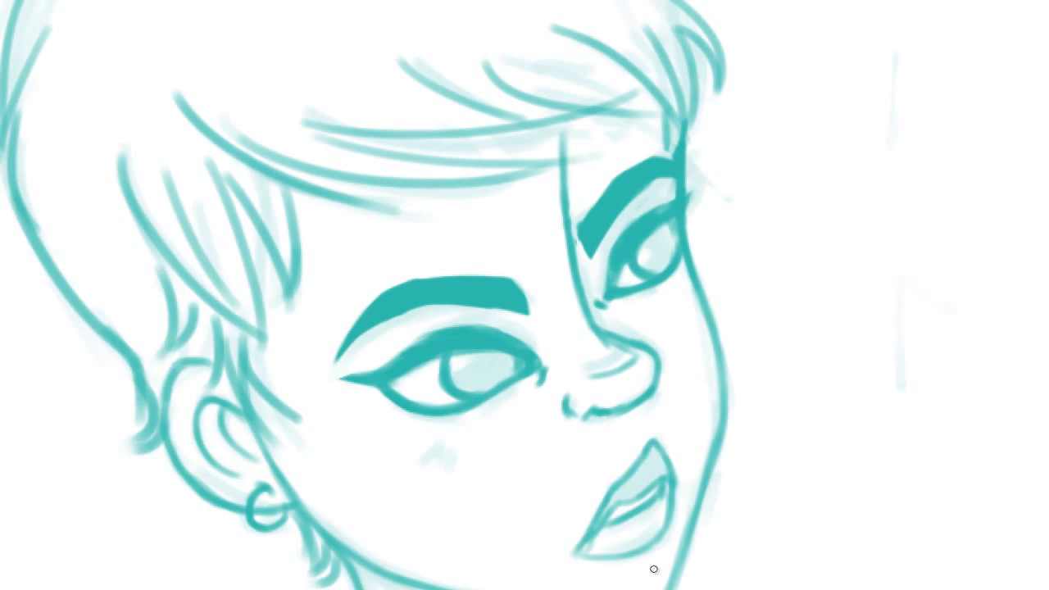
{"action": "scroll", "coordinate": [611, 407], "scroll_direction": "up", "scroll_amount": 2}
{"action": "left_click_drag", "start_coordinate": [611, 407], "coordinate": [693, 398]}
{"action": "left_click_drag", "start_coordinate": [877, 246], "coordinate": [890, 216]}
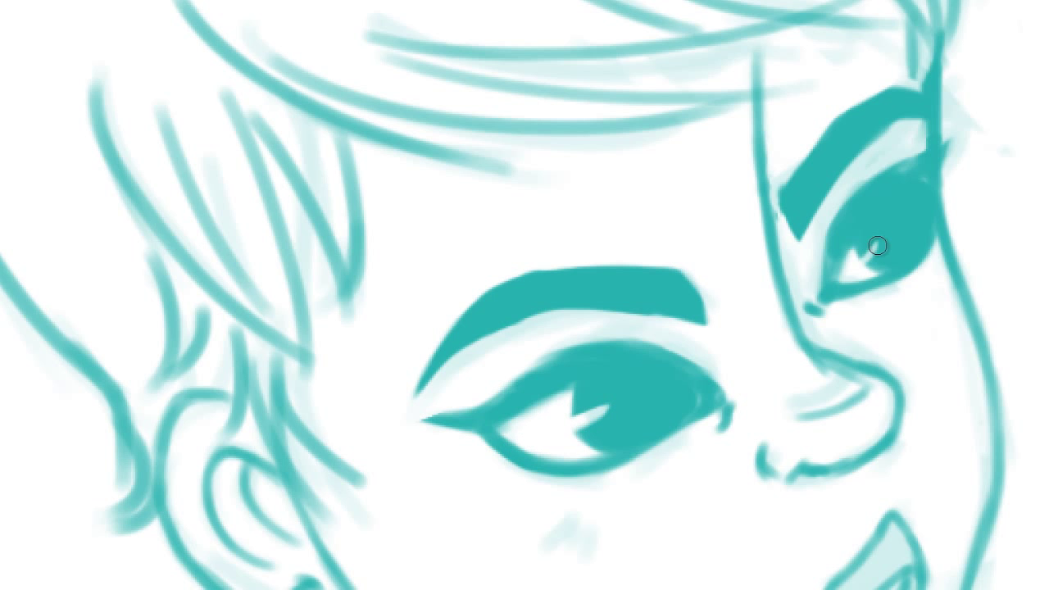
Add a small white highlight to each iris.
{"action": "left_click_drag", "start_coordinate": [877, 246], "coordinate": [860, 261]}
{"action": "scroll", "coordinate": [812, 274], "scroll_direction": "down", "scroll_amount": 3}
{"action": "scroll", "coordinate": [464, 398], "scroll_direction": "up", "scroll_amount": 5}
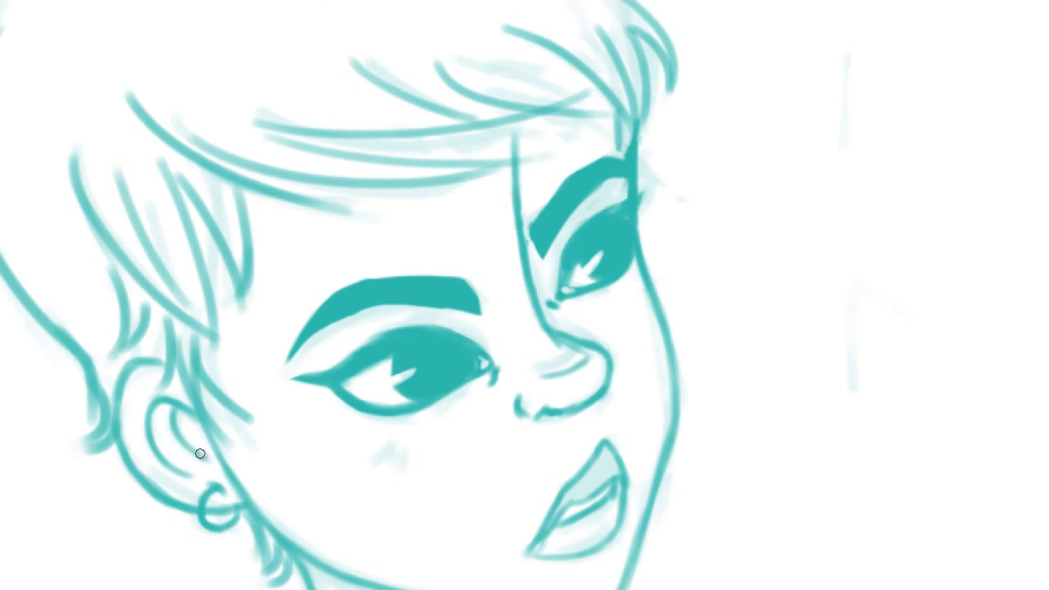
{"action": "left_click_drag", "start_coordinate": [445, 392], "coordinate": [441, 407]}
Darken the inside of the mouth with teal.
{"action": "scroll", "coordinate": [627, 251], "scroll_direction": "down", "scroll_amount": 2}
{"action": "scroll", "coordinate": [627, 228], "scroll_direction": "down", "scroll_amount": 3}
{"action": "scroll", "coordinate": [406, 383], "scroll_direction": "up", "scroll_amount": 2}
{"action": "scroll", "coordinate": [406, 383], "scroll_direction": "up", "scroll_amount": 2}
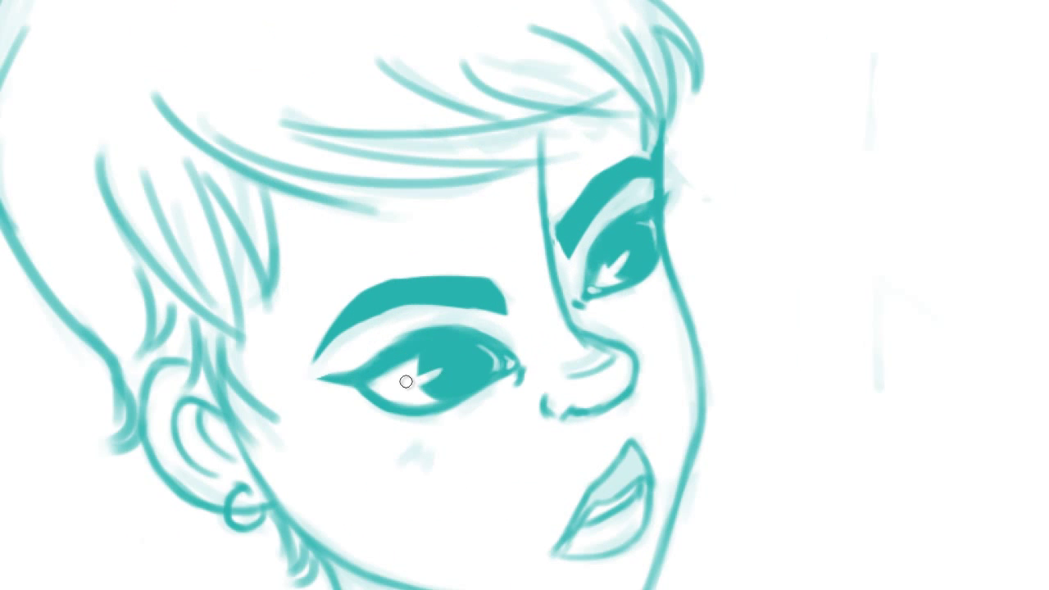
{"action": "scroll", "coordinate": [5, 457], "scroll_direction": "down", "scroll_amount": 1}
{"action": "scroll", "coordinate": [101, 424], "scroll_direction": "down", "scroll_amount": 2}
{"action": "scroll", "coordinate": [341, 282], "scroll_direction": "up", "scroll_amount": 3}
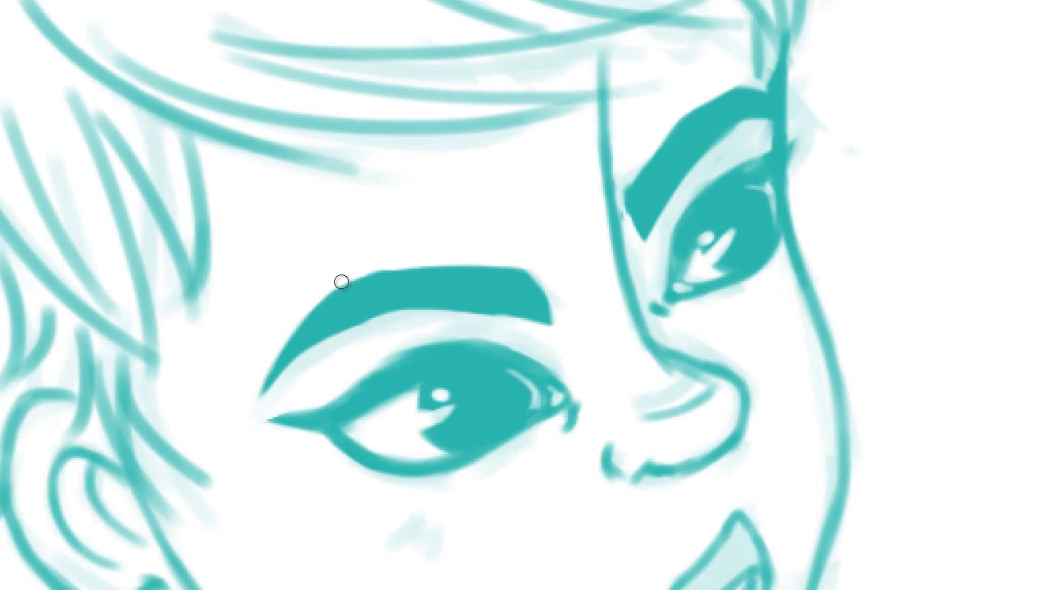
{"action": "scroll", "coordinate": [491, 365], "scroll_direction": "down", "scroll_amount": 1}
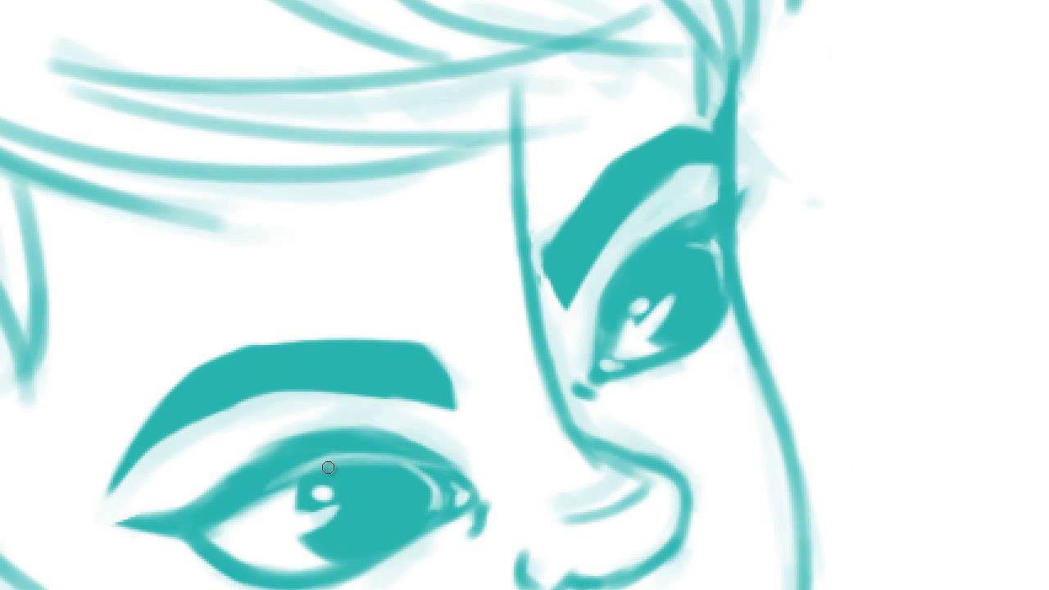
{"action": "scroll", "coordinate": [328, 468], "scroll_direction": "down", "scroll_amount": 3}
{"action": "scroll", "coordinate": [328, 469], "scroll_direction": "down", "scroll_amount": 1}
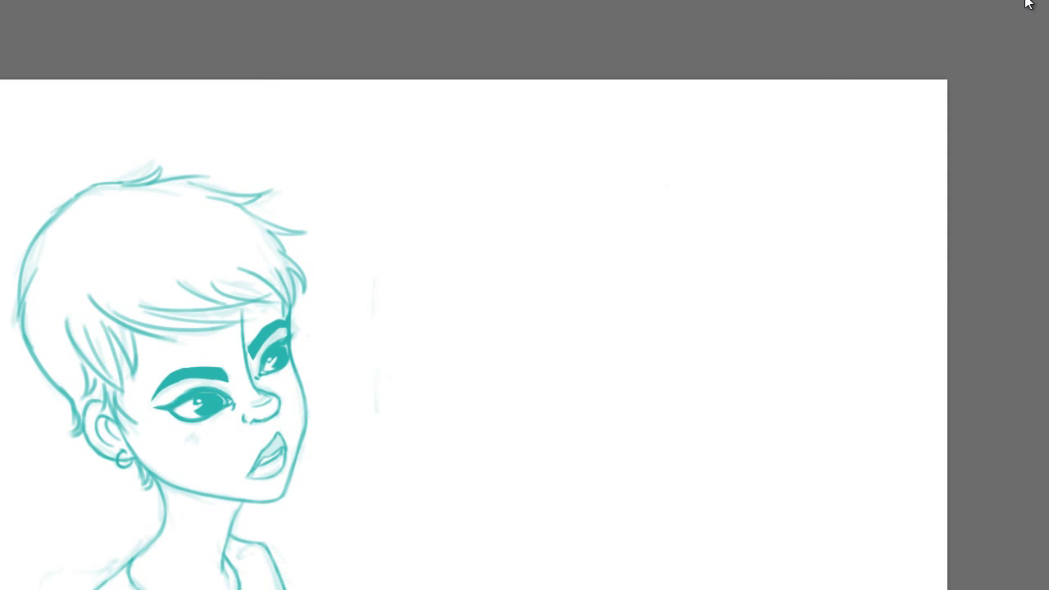
{"action": "scroll", "coordinate": [333, 384], "scroll_direction": "up", "scroll_amount": 3}
{"action": "scroll", "coordinate": [333, 385], "scroll_direction": "up", "scroll_amount": 1}
{"action": "scroll", "coordinate": [333, 384], "scroll_direction": "down", "scroll_amount": 2}
{"action": "scroll", "coordinate": [332, 385], "scroll_direction": "up", "scroll_amount": 2}
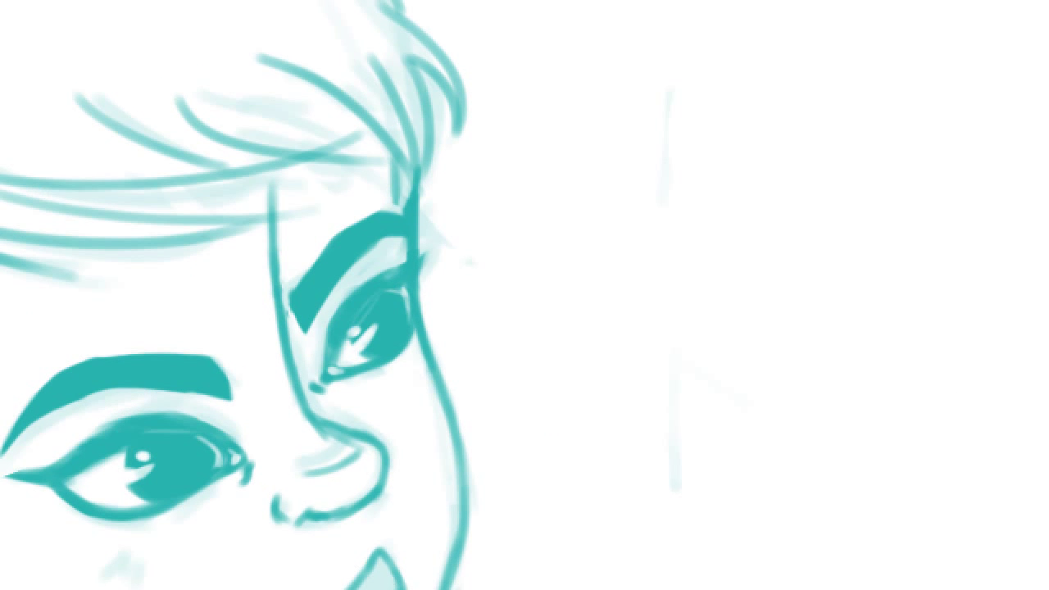
{"action": "scroll", "coordinate": [448, 324], "scroll_direction": "down", "scroll_amount": 1}
{"action": "left_click_drag", "start_coordinate": [488, 283], "coordinate": [448, 325]}
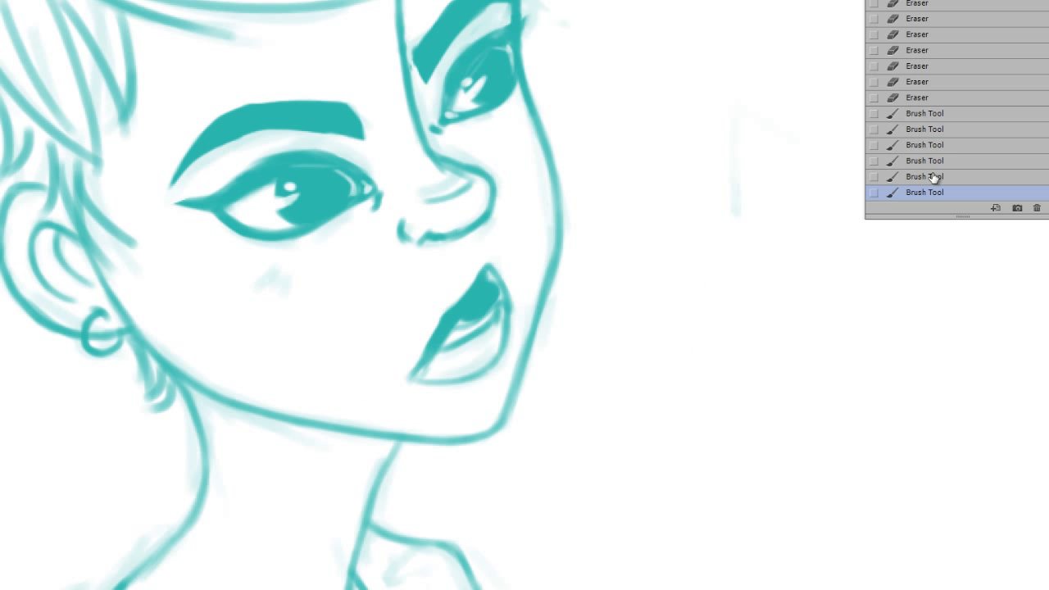
Shade the girl's lower lip with a lighter teal stroke.
{"action": "scroll", "coordinate": [430, 285], "scroll_direction": "up", "scroll_amount": 2}
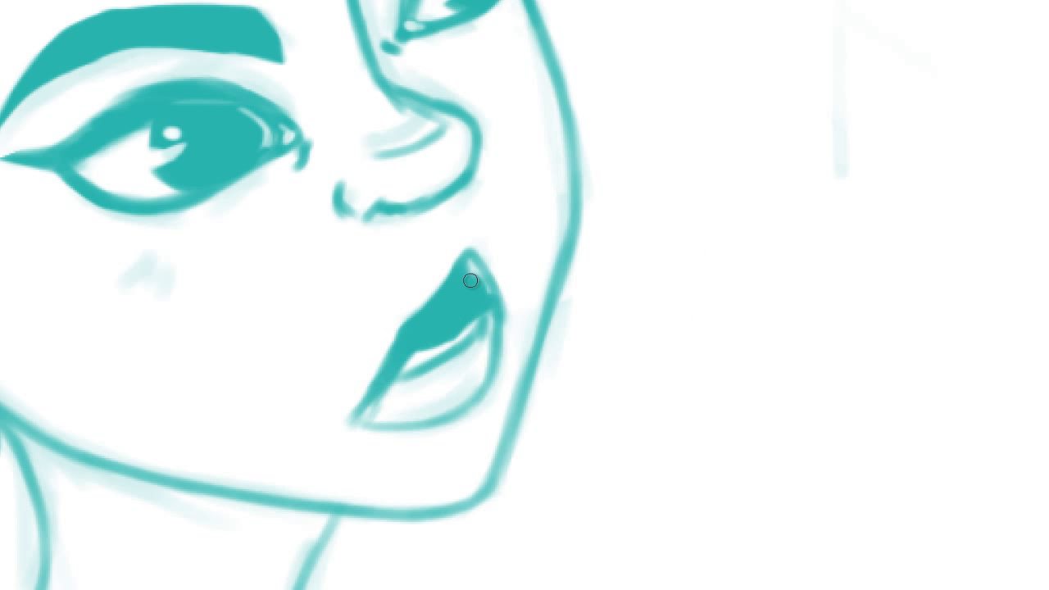
{"action": "scroll", "coordinate": [186, 375], "scroll_direction": "down", "scroll_amount": 5}
{"action": "scroll", "coordinate": [218, 476], "scroll_direction": "up", "scroll_amount": 3}
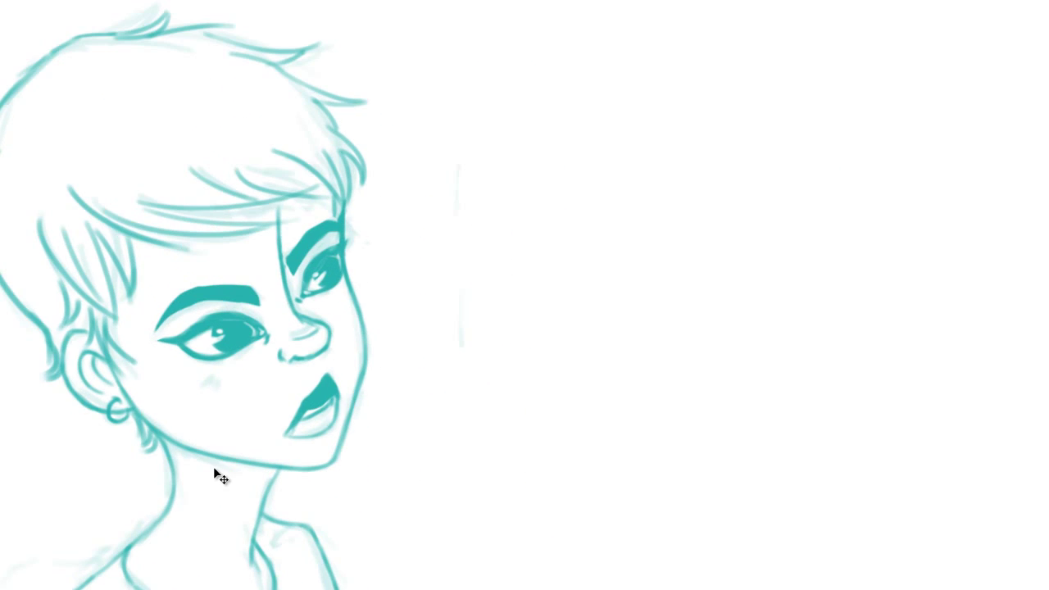
{"action": "scroll", "coordinate": [582, 516], "scroll_direction": "up", "scroll_amount": 2}
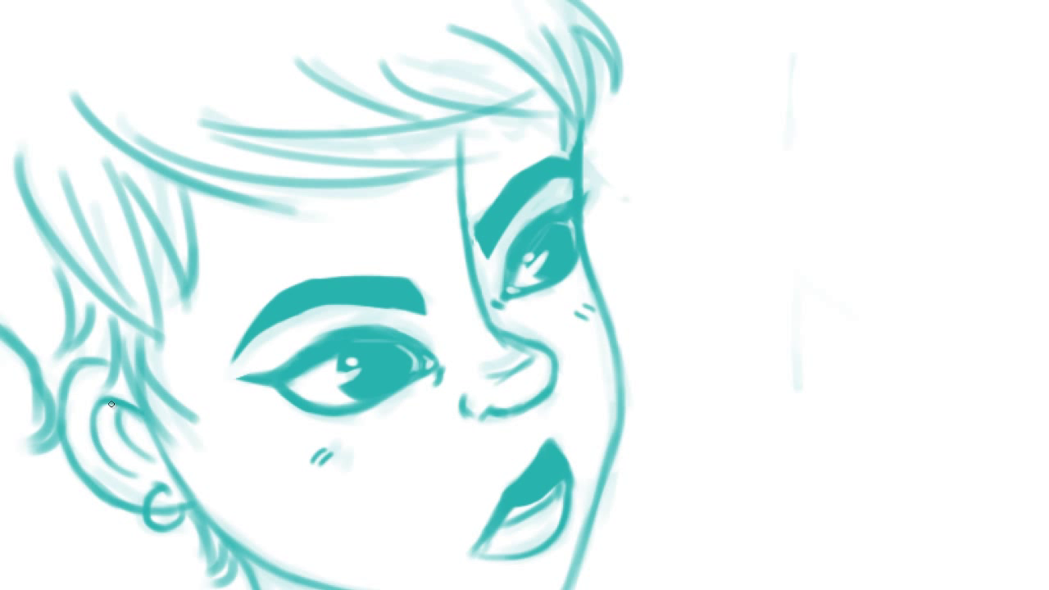
{"action": "scroll", "coordinate": [123, 434], "scroll_direction": "down", "scroll_amount": 5}
{"action": "scroll", "coordinate": [263, 503], "scroll_direction": "up", "scroll_amount": 3}
{"action": "scroll", "coordinate": [543, 586], "scroll_direction": "down", "scroll_amount": 3}
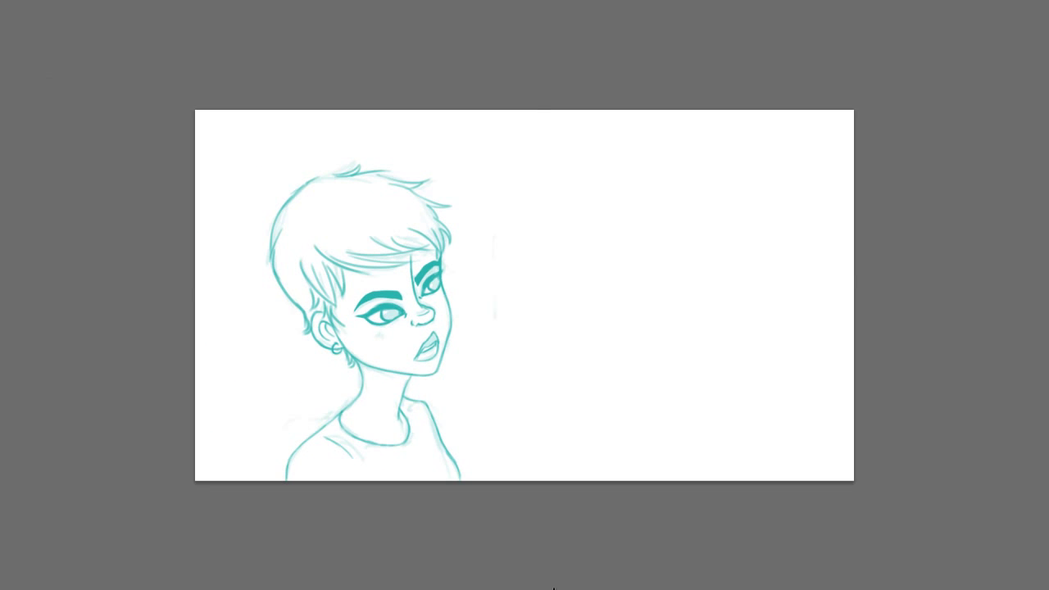
{"action": "scroll", "coordinate": [484, 313], "scroll_direction": "up", "scroll_amount": 5}
{"action": "scroll", "coordinate": [110, 439], "scroll_direction": "down", "scroll_amount": 2}
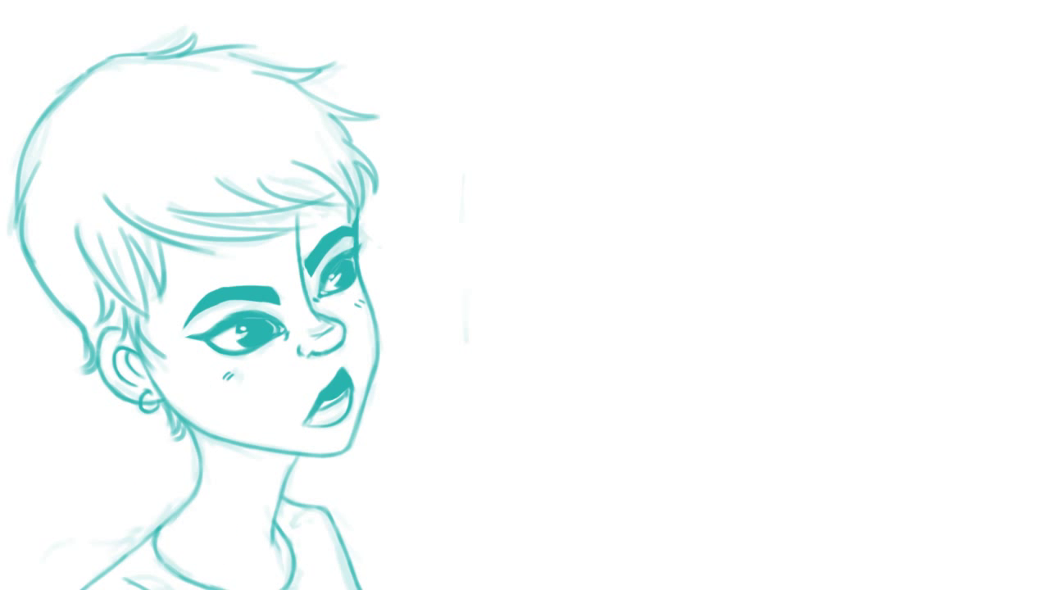
{"action": "scroll", "coordinate": [525, 296], "scroll_direction": "down", "scroll_amount": 1}
{"action": "scroll", "coordinate": [731, 241], "scroll_direction": "up", "scroll_amount": 4}
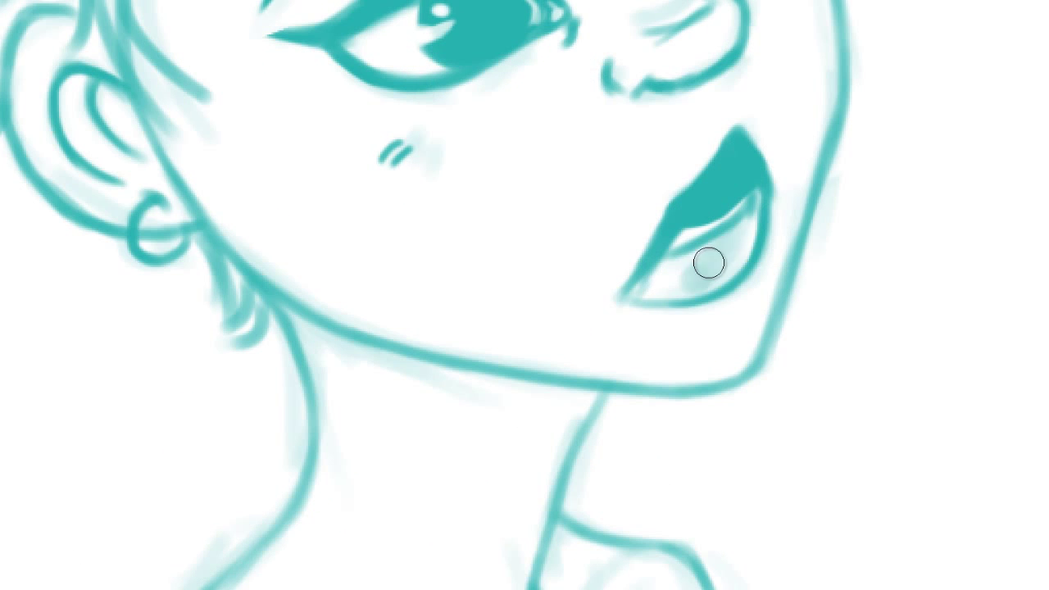
{"action": "scroll", "coordinate": [710, 262], "scroll_direction": "down", "scroll_amount": 2}
{"action": "mouse_move", "coordinate": [701, 103]}
{"action": "left_mouse_down"}
{"action": "mouse_move", "coordinate": [667, 192]}
{"action": "mouse_move", "coordinate": [539, 225]}
{"action": "left_mouse_up"}
{"action": "scroll", "coordinate": [538, 225], "scroll_direction": "down", "scroll_amount": 3}
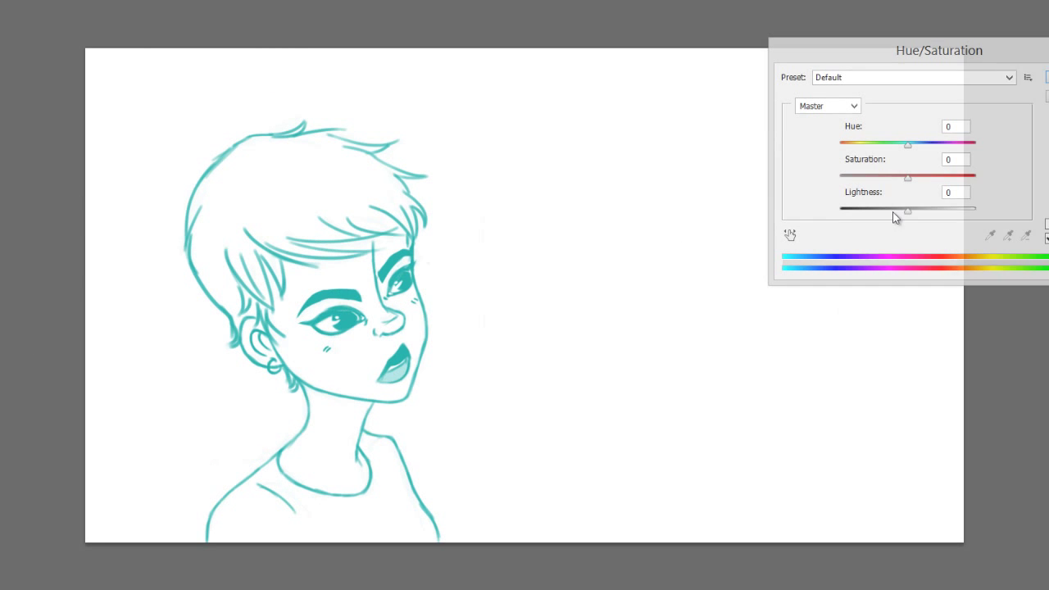
In Hue/Saturation, drop Lightness to about -76 and shift Hue toward navy.
{"action": "left_click_drag", "start_coordinate": [893, 211], "coordinate": [855, 217]}
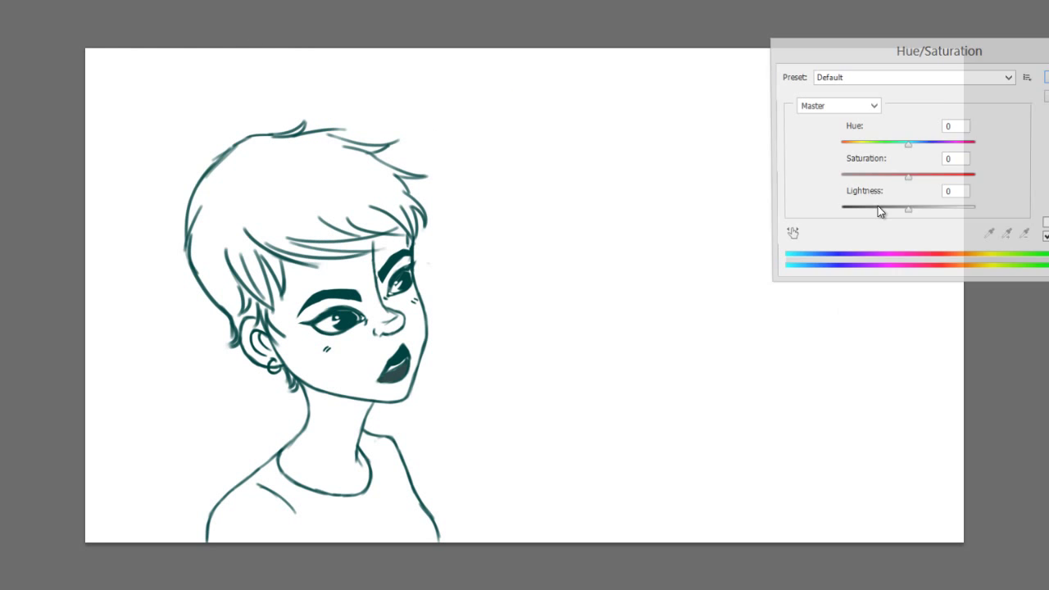
{"action": "left_click_drag", "start_coordinate": [909, 145], "coordinate": [943, 146]}
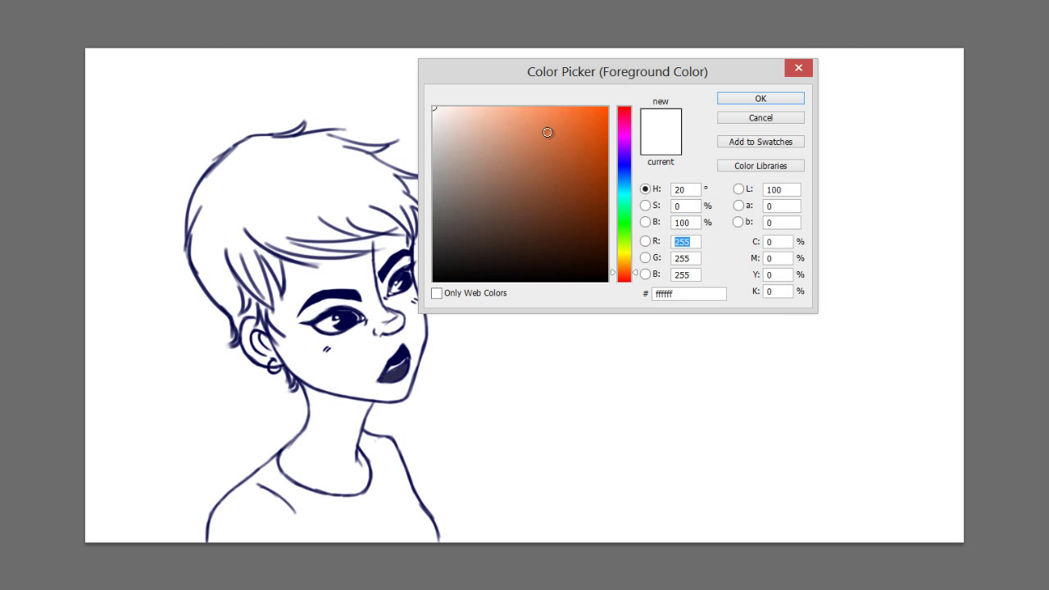
Paint orange skin tone over the face, jaw and neck down to the collar.
{"action": "left_click_drag", "start_coordinate": [303, 353], "coordinate": [377, 263]}
{"action": "mouse_move", "coordinate": [312, 197]}
{"action": "left_mouse_down"}
{"action": "mouse_move", "coordinate": [369, 360]}
{"action": "mouse_move", "coordinate": [265, 424]}
{"action": "mouse_move", "coordinate": [164, 385]}
{"action": "mouse_move", "coordinate": [147, 246]}
{"action": "mouse_move", "coordinate": [303, 180]}
{"action": "left_mouse_up"}
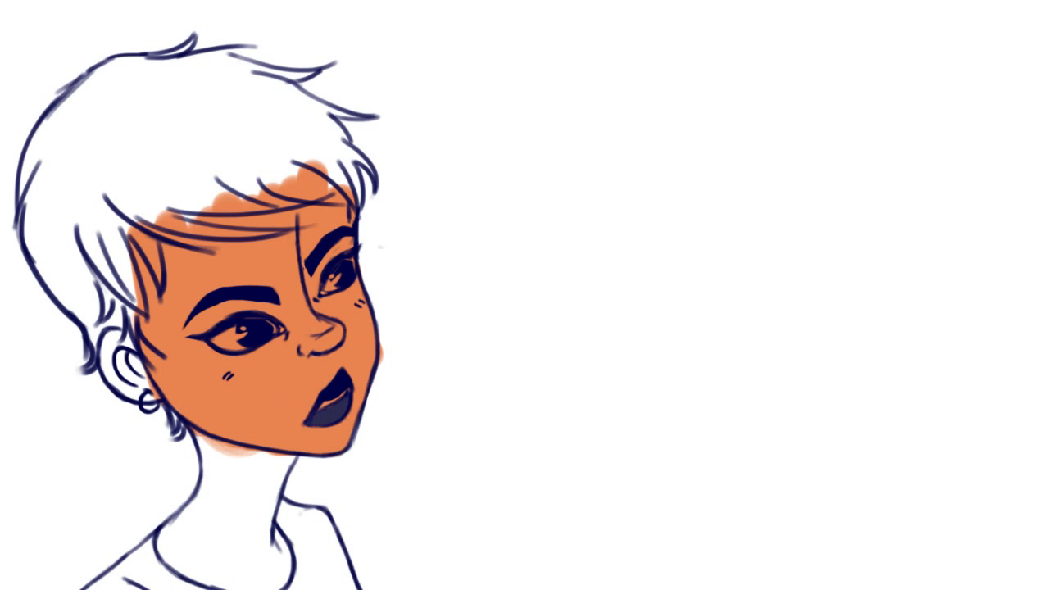
{"action": "scroll", "coordinate": [133, 203], "scroll_direction": "down", "scroll_amount": 5}
{"action": "mouse_move", "coordinate": [218, 287]}
{"action": "left_mouse_down"}
{"action": "mouse_move", "coordinate": [282, 304]}
{"action": "mouse_move", "coordinate": [269, 434]}
{"action": "left_mouse_up"}
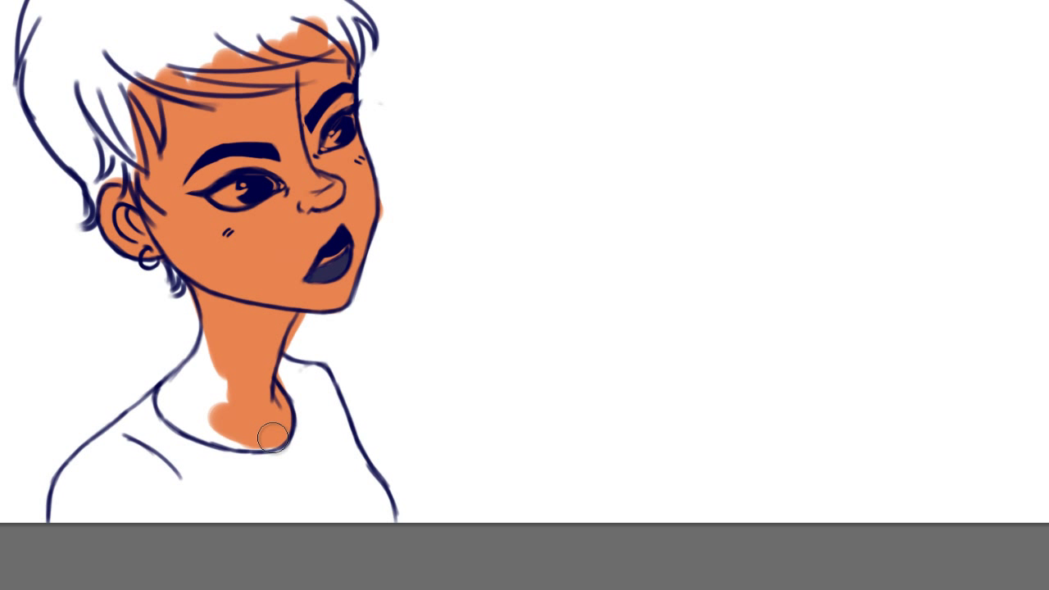
{"action": "scroll", "coordinate": [133, 277], "scroll_direction": "down", "scroll_amount": 3}
{"action": "left_click_drag", "start_coordinate": [133, 277], "coordinate": [78, 356]}
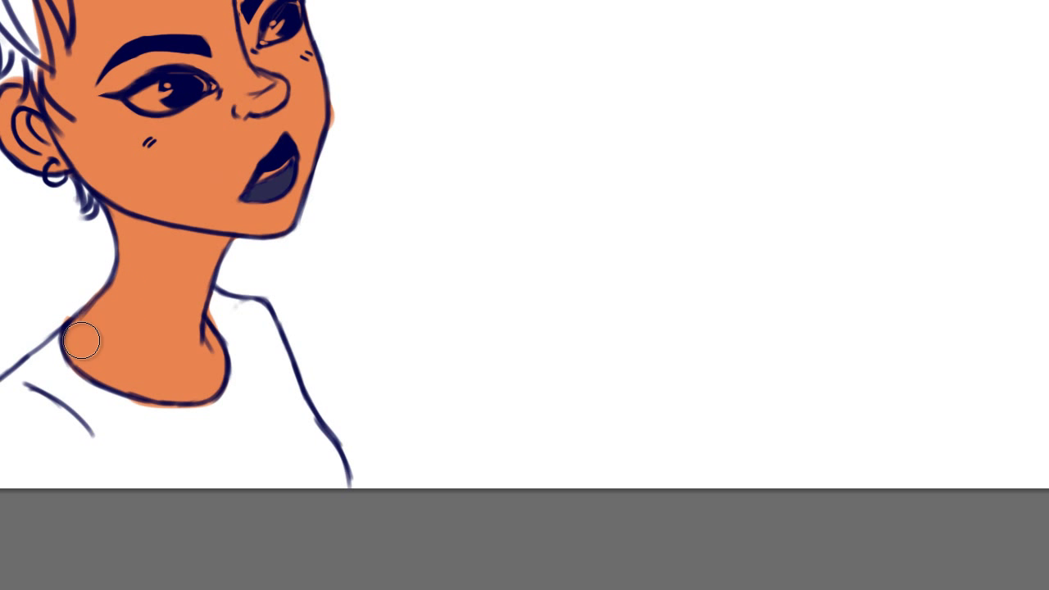
{"action": "left_click_drag", "start_coordinate": [119, 220], "coordinate": [96, 316]}
Erase the skin colour above the bangs and fill the forehead beneath them.
{"action": "scroll", "coordinate": [347, 314], "scroll_direction": "up", "scroll_amount": 3}
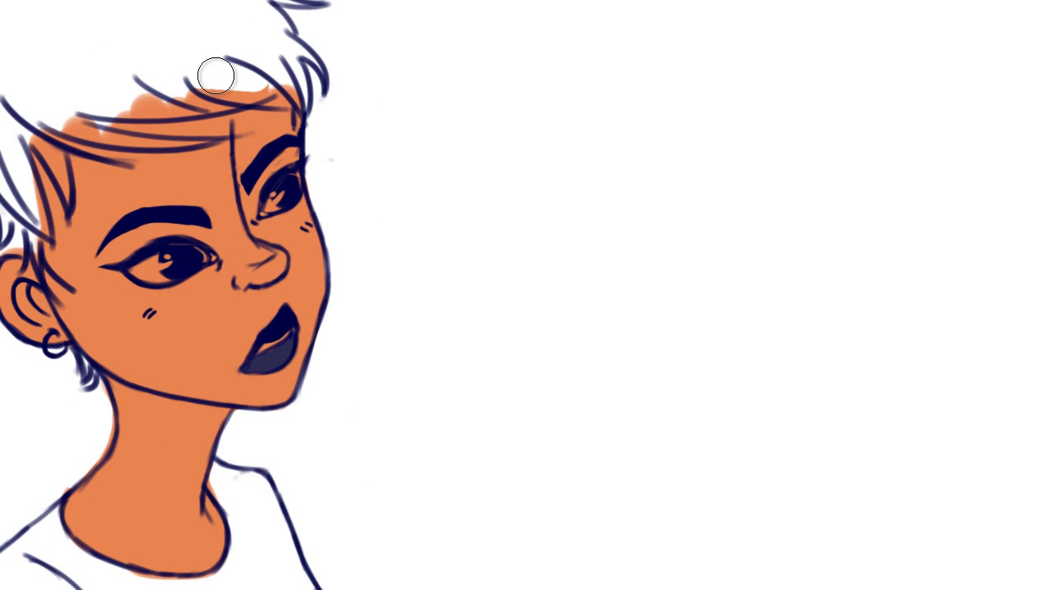
{"action": "left_click_drag", "start_coordinate": [218, 73], "coordinate": [296, 90]}
{"action": "left_click_drag", "start_coordinate": [169, 212], "coordinate": [288, 188]}
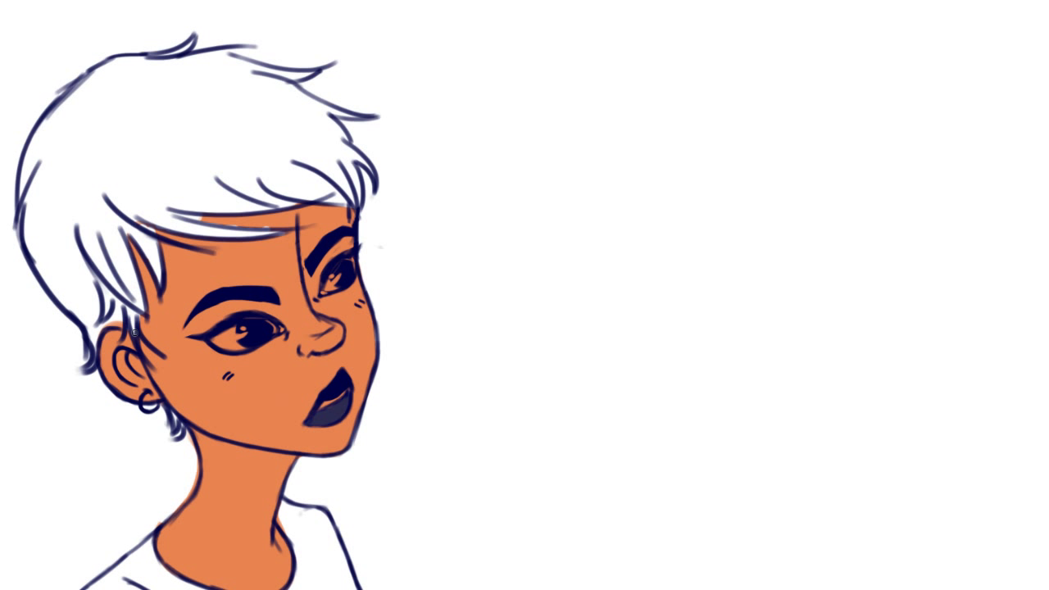
{"action": "scroll", "coordinate": [135, 332], "scroll_direction": "up", "scroll_amount": 5}
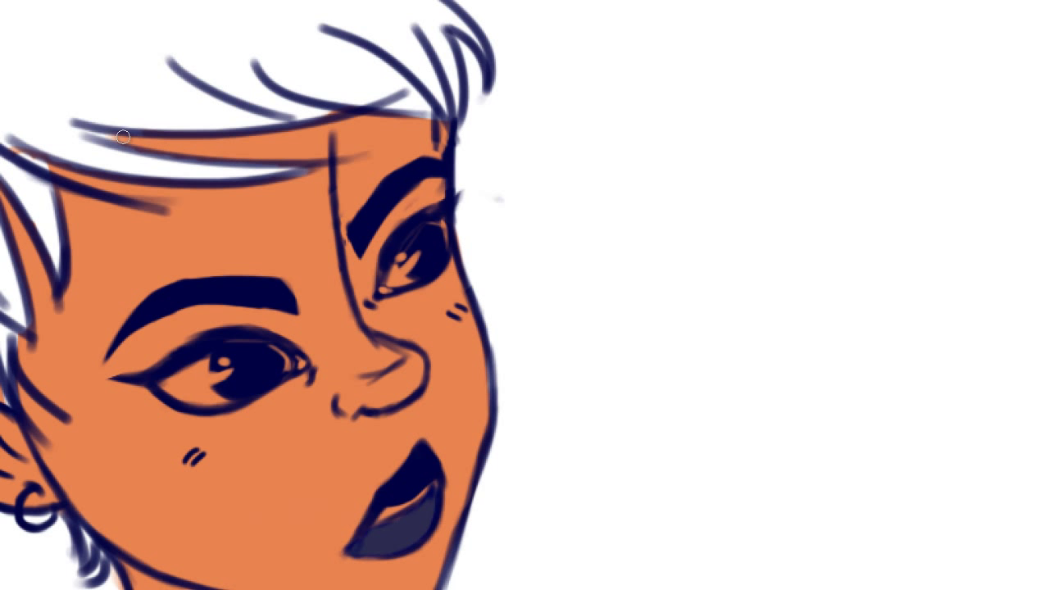
{"action": "left_click_drag", "start_coordinate": [123, 137], "coordinate": [317, 158]}
{"action": "scroll", "coordinate": [40, 168], "scroll_direction": "down", "scroll_amount": 5}
{"action": "left_click_drag", "start_coordinate": [133, 344], "coordinate": [11, 344]}
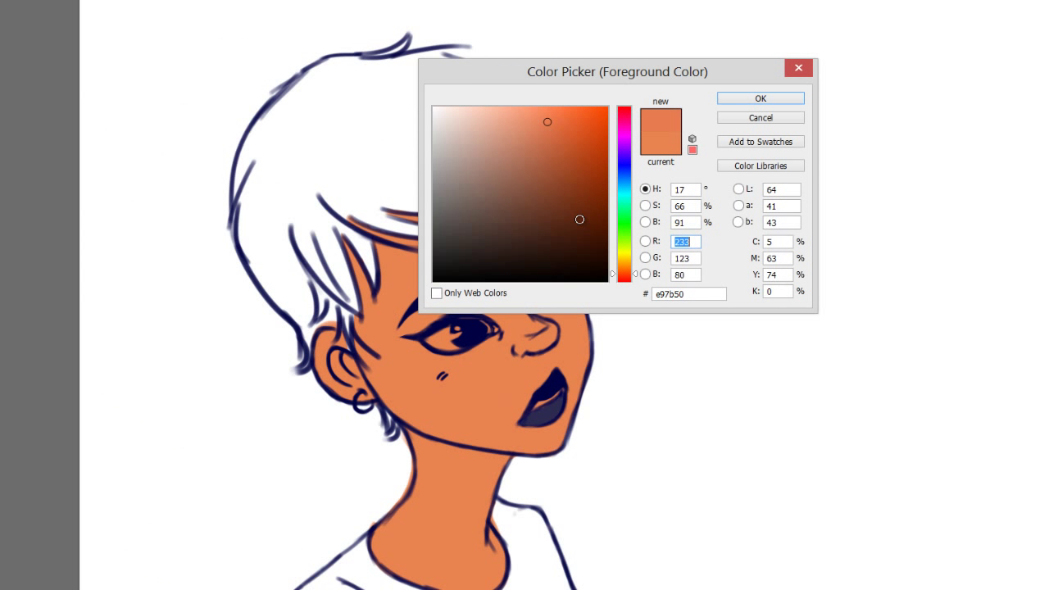
Paint the hair dark red, including its pointed tip and lower edge.
{"action": "left_click_drag", "start_coordinate": [579, 214], "coordinate": [597, 190]}
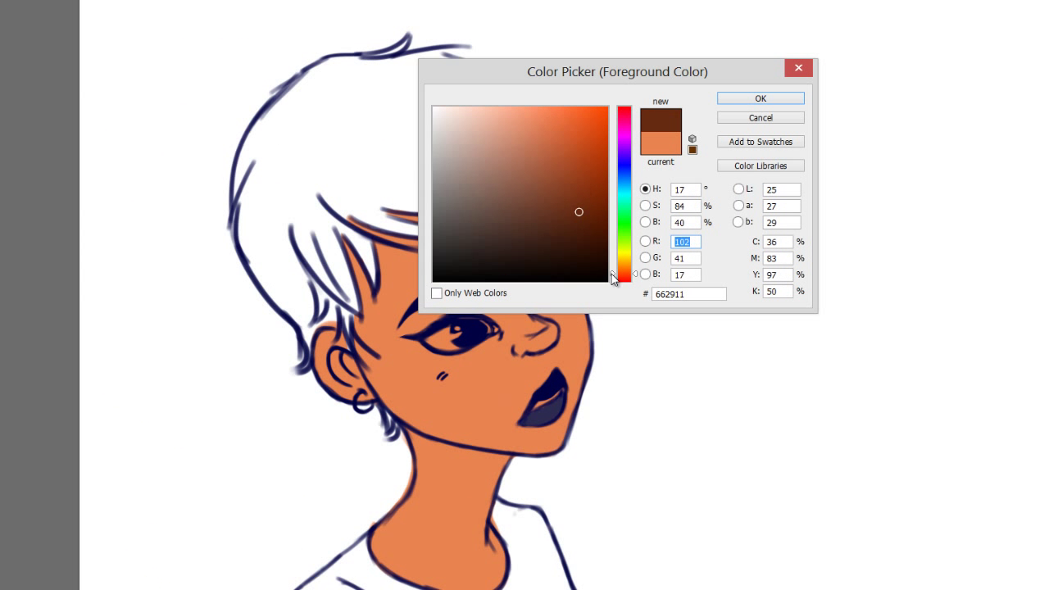
{"action": "left_click", "coordinate": [746, 100]}
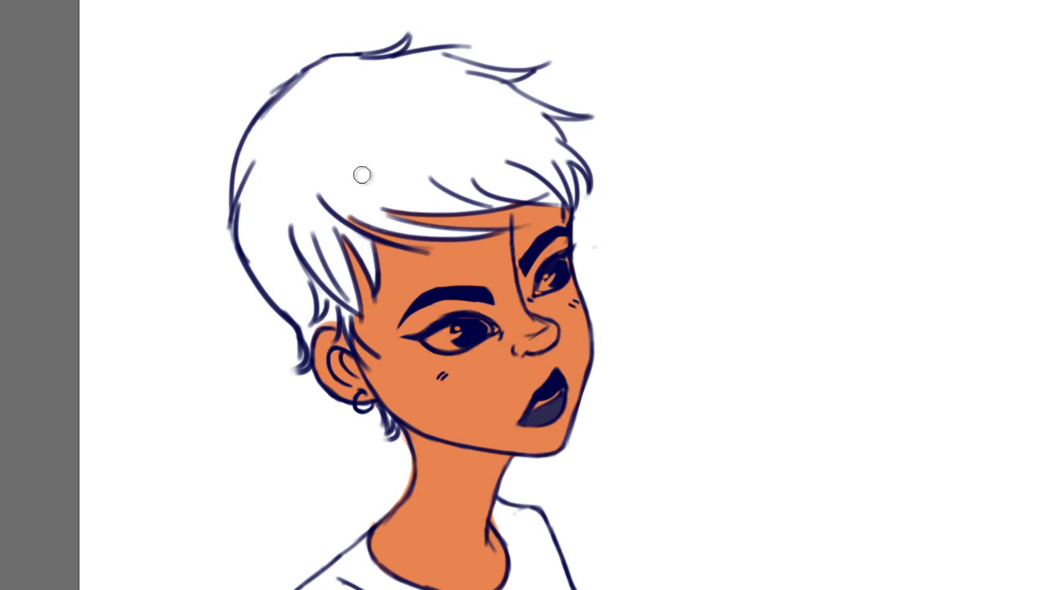
{"action": "left_click_drag", "start_coordinate": [363, 175], "coordinate": [351, 98]}
{"action": "left_click_drag", "start_coordinate": [263, 222], "coordinate": [368, 152]}
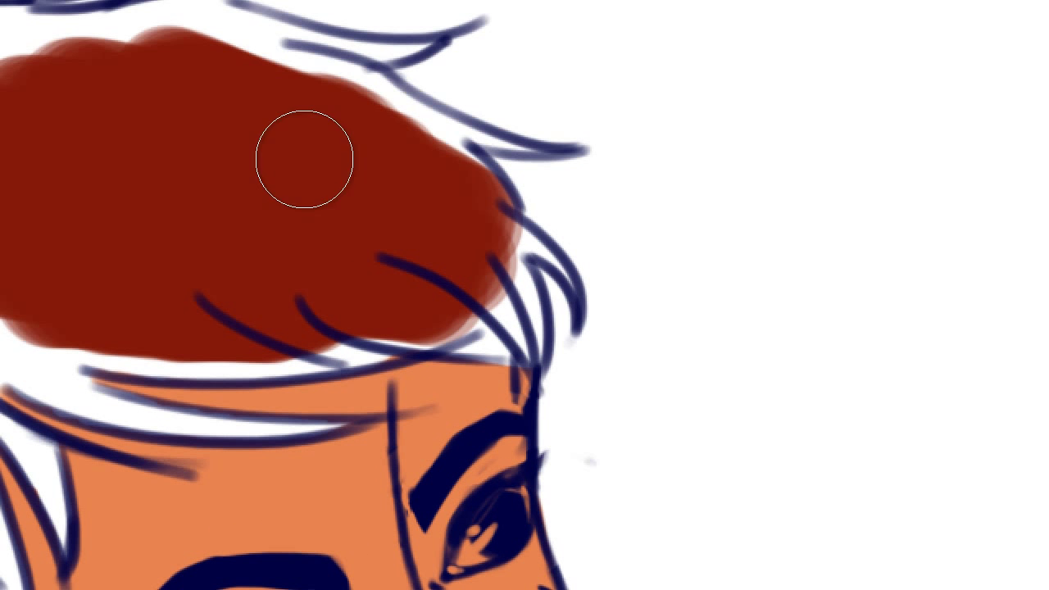
{"action": "mouse_move", "coordinate": [305, 159]}
{"action": "left_mouse_down"}
{"action": "mouse_move", "coordinate": [394, 98]}
{"action": "mouse_move", "coordinate": [495, 202]}
{"action": "mouse_move", "coordinate": [565, 217]}
{"action": "left_mouse_up"}
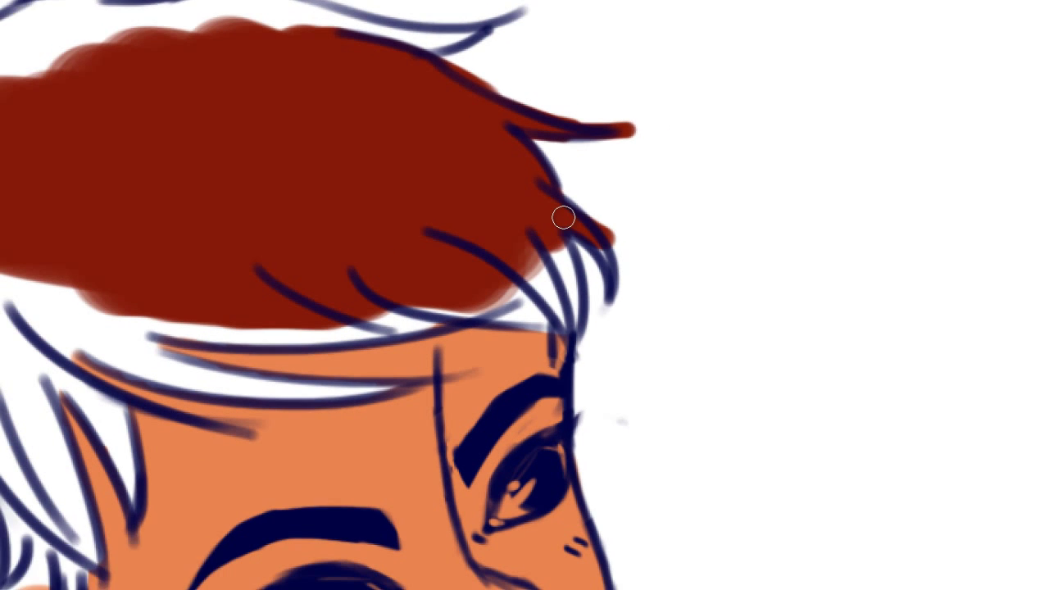
{"action": "mouse_move", "coordinate": [598, 257]}
{"action": "left_mouse_down"}
{"action": "mouse_move", "coordinate": [176, 287]}
{"action": "mouse_move", "coordinate": [288, 323]}
{"action": "mouse_move", "coordinate": [209, 348]}
{"action": "left_mouse_up"}
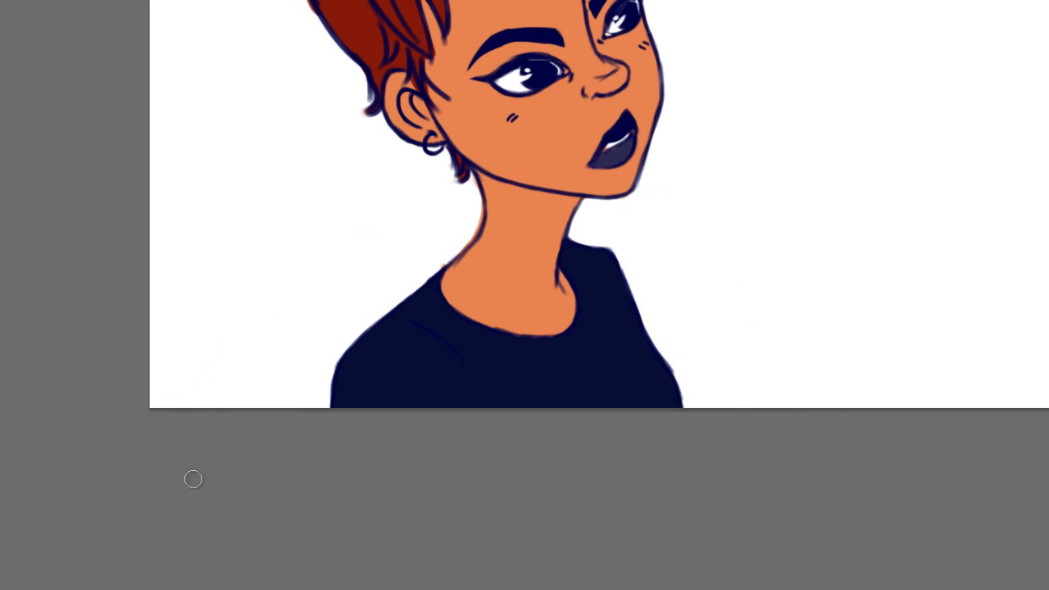
Sample the navy from the eye and set a lighter purple as the painting colour.
{"action": "left_click", "coordinate": [591, 196]}
{"action": "left_click", "coordinate": [741, 94]}
{"action": "left_click", "coordinate": [544, 70]}
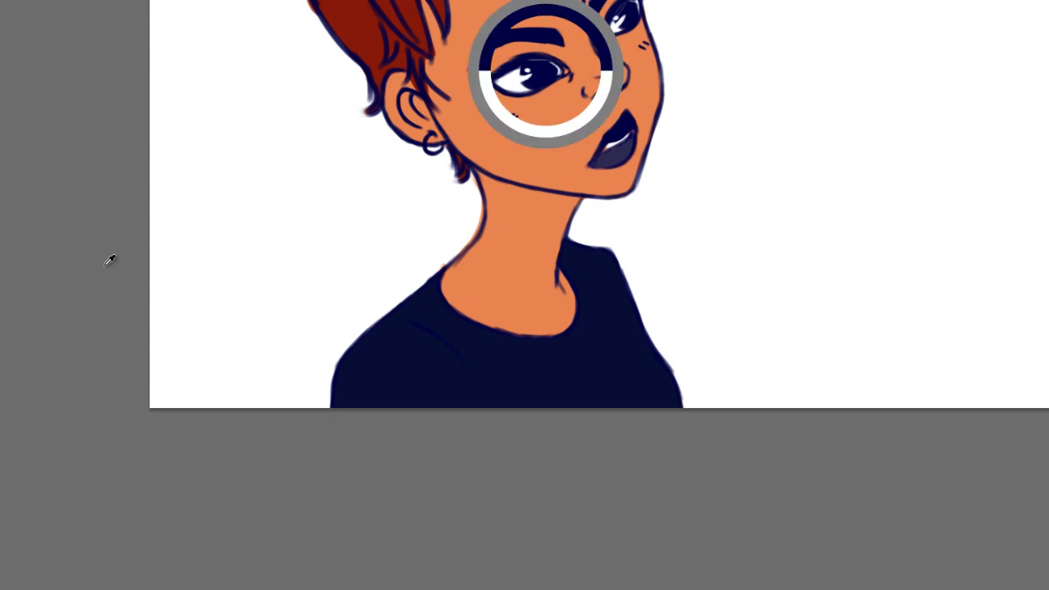
{"action": "left_click", "coordinate": [111, 261]}
{"action": "left_click", "coordinate": [577, 196]}
{"action": "key", "text": "Return"}
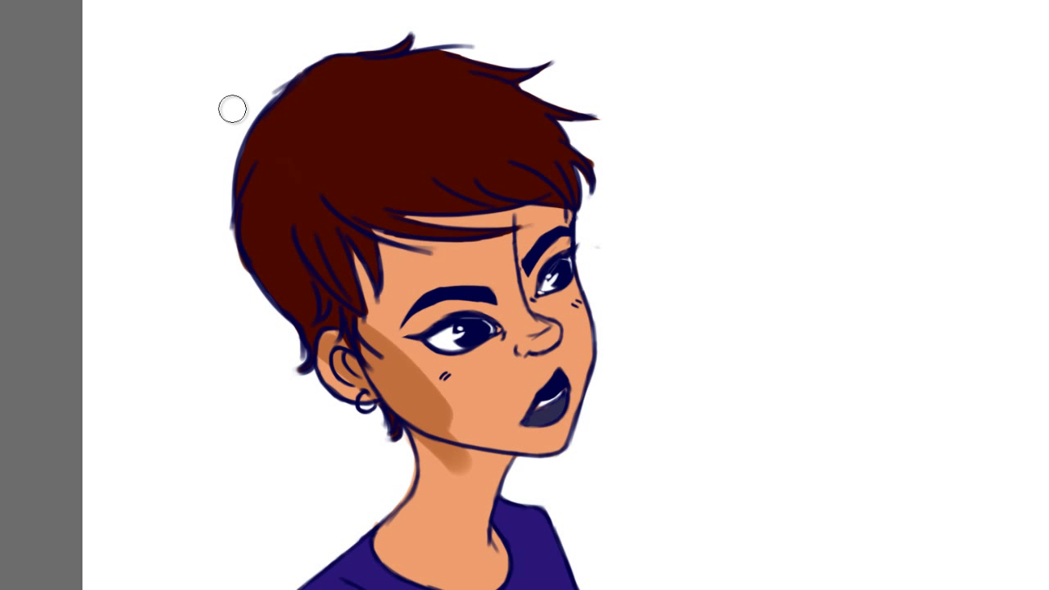
Paint skin shadows along the jaw below the ear and down the neck.
{"action": "mouse_move", "coordinate": [353, 361]}
{"action": "left_mouse_down"}
{"action": "mouse_move", "coordinate": [430, 423]}
{"action": "mouse_move", "coordinate": [579, 463]}
{"action": "left_mouse_up"}
{"action": "left_click_drag", "start_coordinate": [467, 459], "coordinate": [541, 484]}
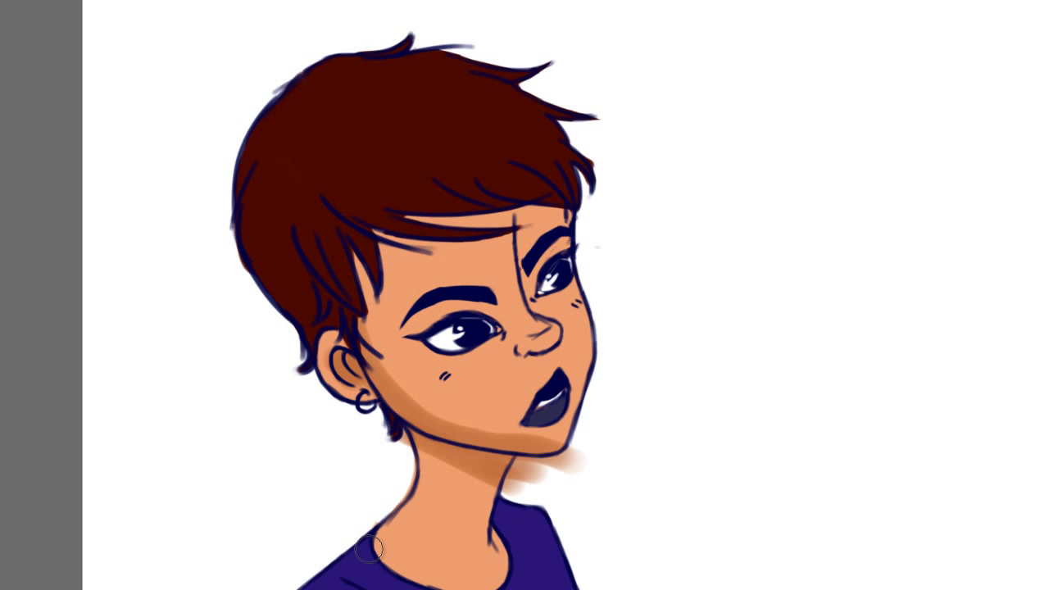
{"action": "left_click_drag", "start_coordinate": [410, 447], "coordinate": [385, 574]}
{"action": "left_click_drag", "start_coordinate": [492, 508], "coordinate": [459, 583]}
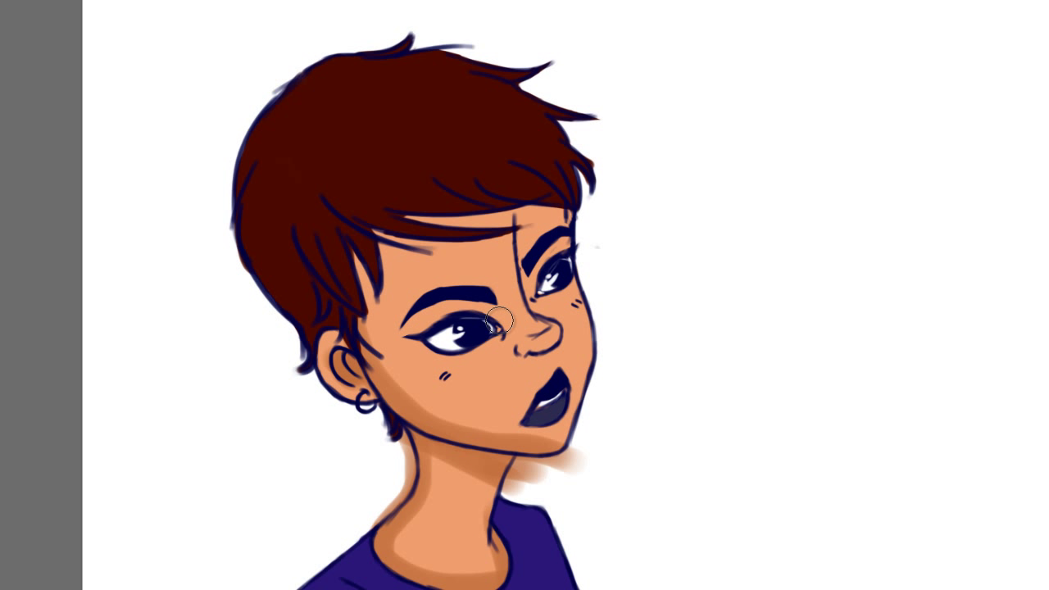
Shade under the bangs, chin and nose, and add blue rim light on hair, ear and neck.
{"action": "mouse_move", "coordinate": [364, 328]}
{"action": "left_mouse_down"}
{"action": "mouse_move", "coordinate": [363, 238]}
{"action": "mouse_move", "coordinate": [590, 217]}
{"action": "left_mouse_up"}
{"action": "left_click_drag", "start_coordinate": [525, 324], "coordinate": [558, 348]}
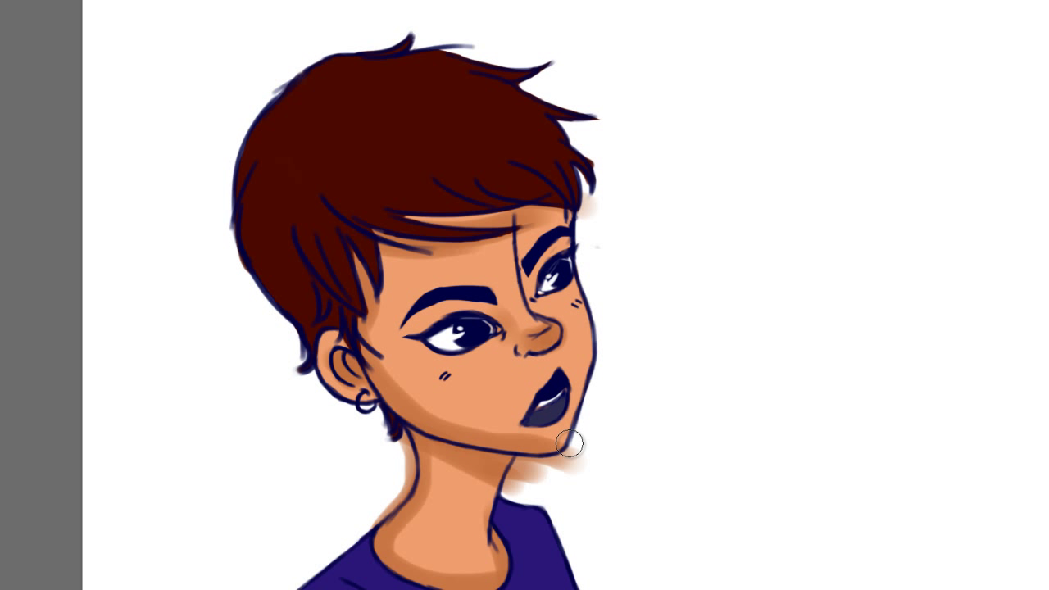
{"action": "left_click_drag", "start_coordinate": [570, 444], "coordinate": [488, 434]}
{"action": "left_click_drag", "start_coordinate": [503, 319], "coordinate": [533, 270]}
{"action": "left_click_drag", "start_coordinate": [518, 221], "coordinate": [525, 287]}
{"action": "left_click_drag", "start_coordinate": [492, 311], "coordinate": [402, 353]}
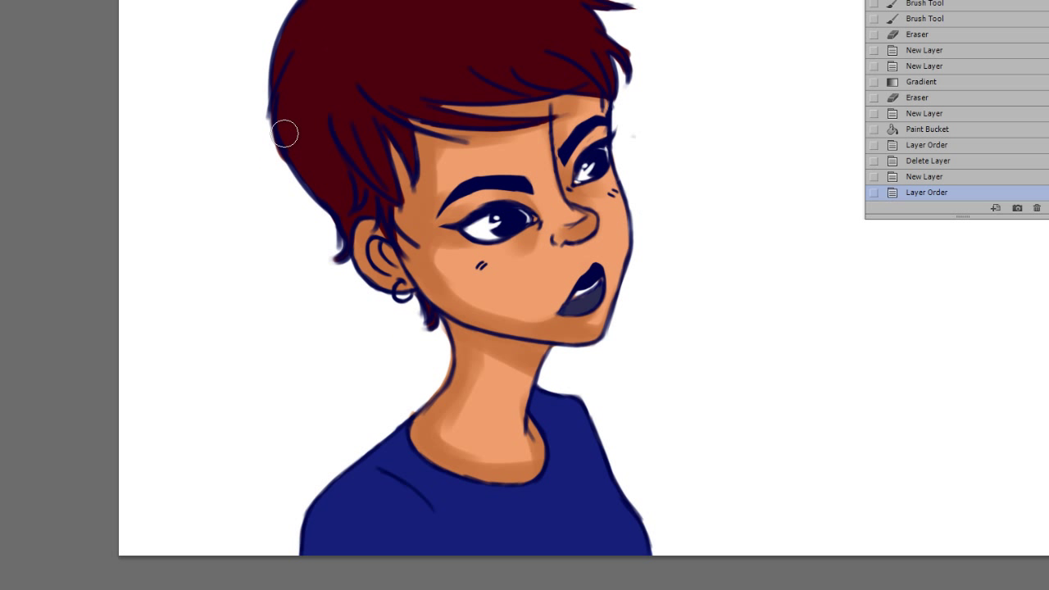
{"action": "mouse_move", "coordinate": [285, 133]}
{"action": "left_mouse_down"}
{"action": "mouse_move", "coordinate": [279, 75]}
{"action": "mouse_move", "coordinate": [361, 262]}
{"action": "left_mouse_up"}
{"action": "mouse_move", "coordinate": [458, 353]}
{"action": "left_mouse_down"}
{"action": "mouse_move", "coordinate": [408, 438]}
{"action": "mouse_move", "coordinate": [304, 551]}
{"action": "left_mouse_up"}
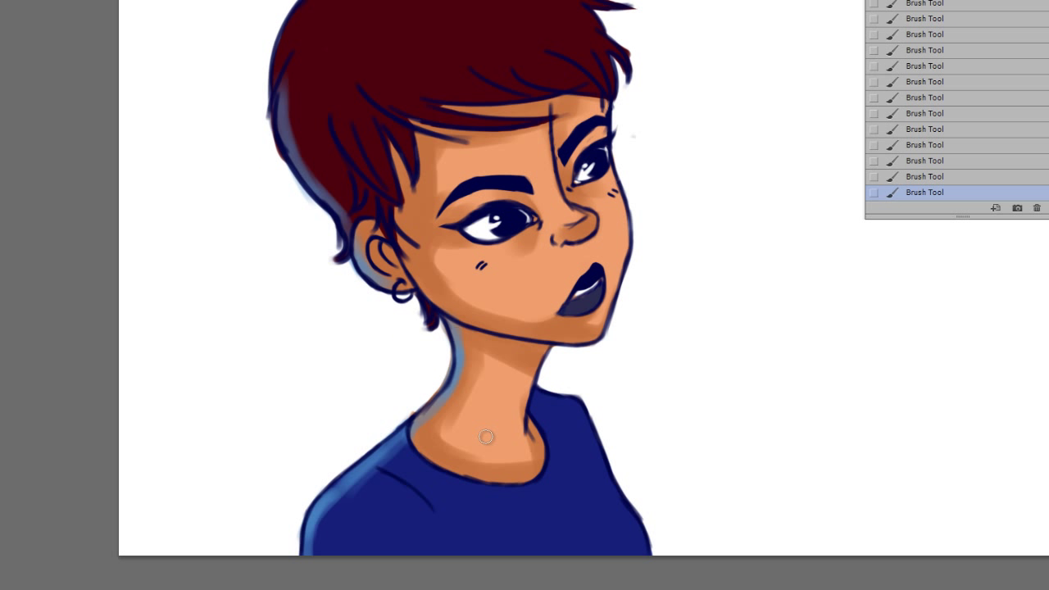
Paint light-blue rim light down the hair's left edge.
{"action": "scroll", "coordinate": [222, 178], "scroll_direction": "up", "scroll_amount": 3}
{"action": "mouse_move", "coordinate": [315, 107]}
{"action": "left_mouse_down"}
{"action": "mouse_move", "coordinate": [279, 205]}
{"action": "mouse_move", "coordinate": [295, 311]}
{"action": "left_mouse_up"}
{"action": "key", "text": "ctrl+plus"}
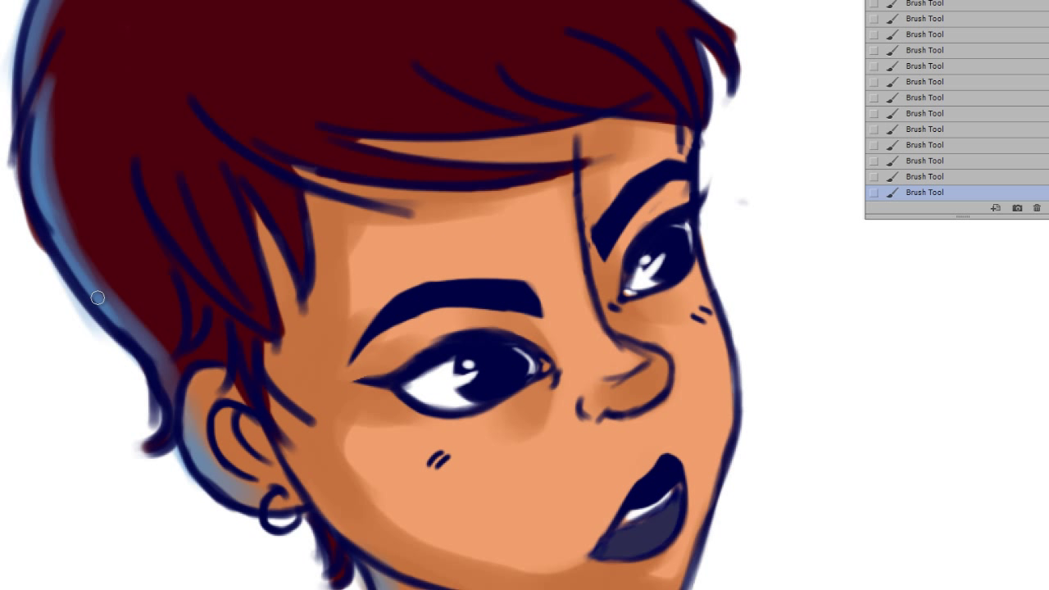
{"action": "left_click_drag", "start_coordinate": [123, 295], "coordinate": [166, 352]}
{"action": "left_click_drag", "start_coordinate": [148, 172], "coordinate": [279, 328]}
{"action": "scroll", "coordinate": [247, 286], "scroll_direction": "down", "scroll_amount": 5}
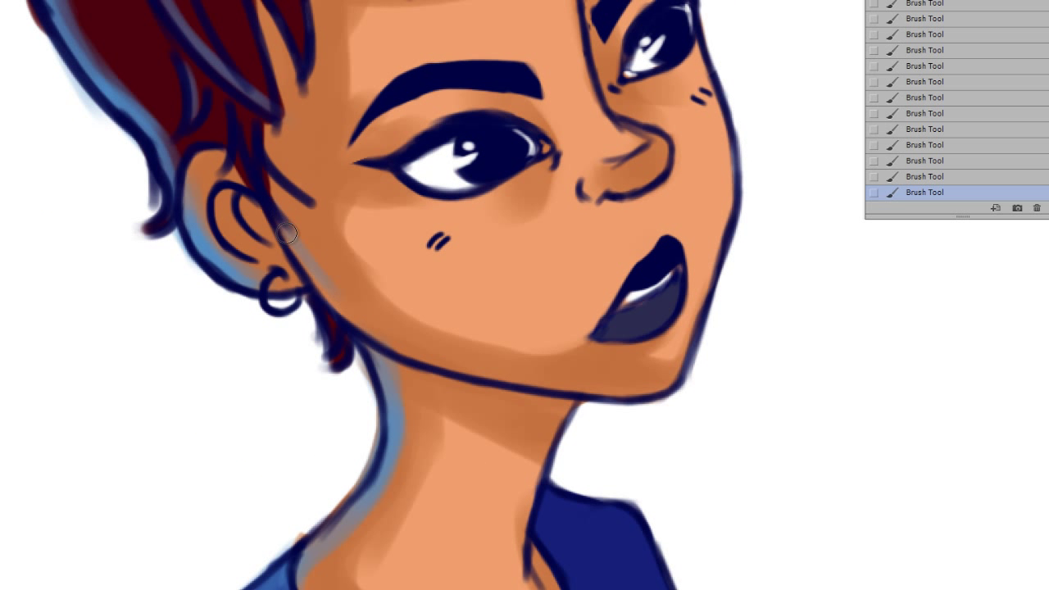
Lower the painting's opacity, then revert history to just after the opacity change.
{"action": "key", "text": "ctrl+0"}
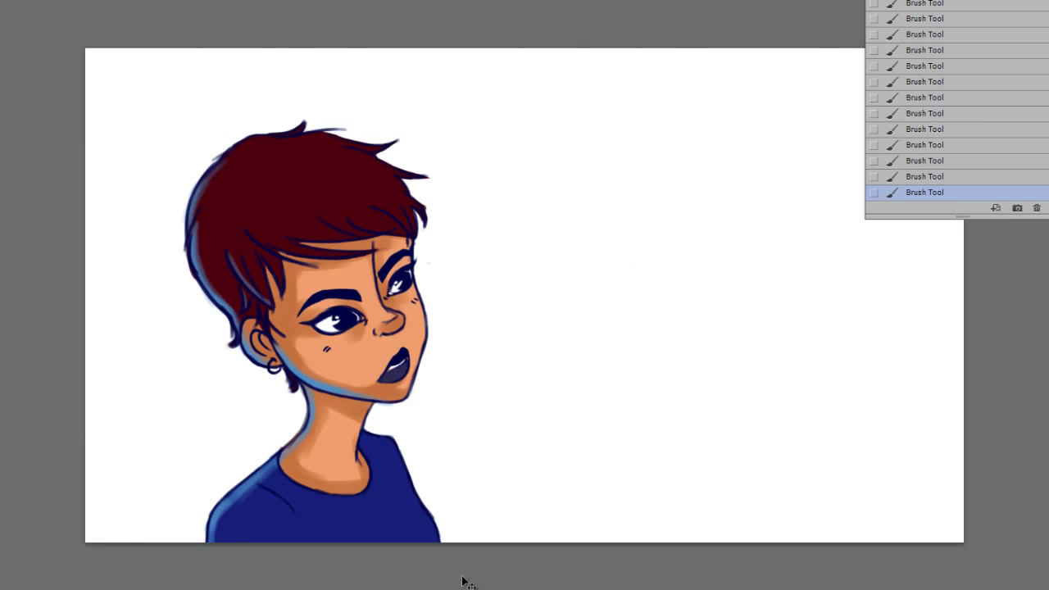
{"action": "scroll", "coordinate": [251, 277], "scroll_direction": "up", "scroll_amount": 3}
{"action": "key", "text": "ctrl+0"}
{"action": "key", "text": "ctrl+plus"}
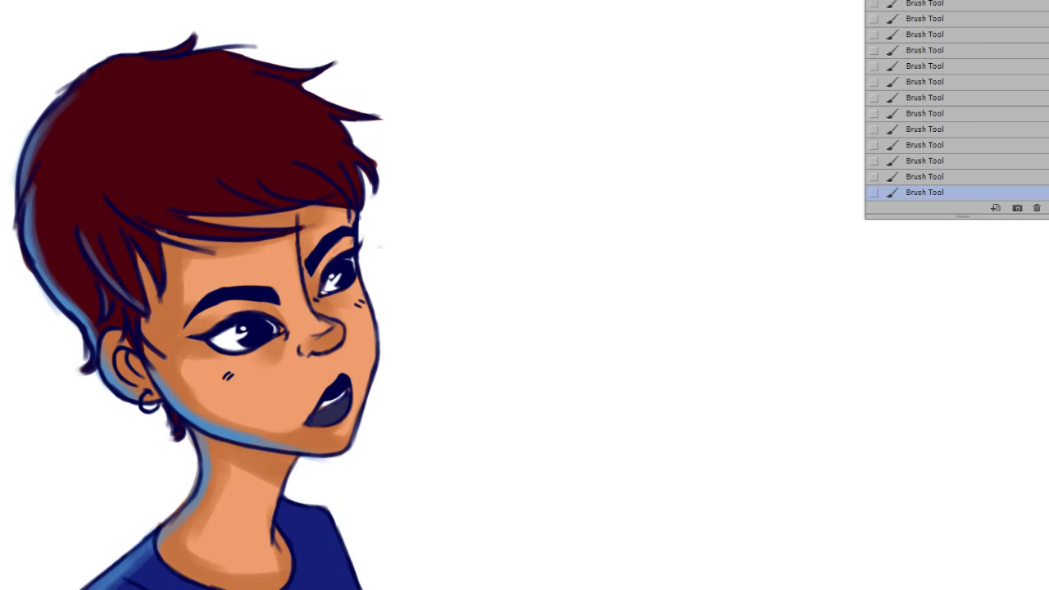
{"action": "scroll", "coordinate": [175, 400], "scroll_direction": "left", "scroll_amount": 3}
{"action": "key", "text": "9"}
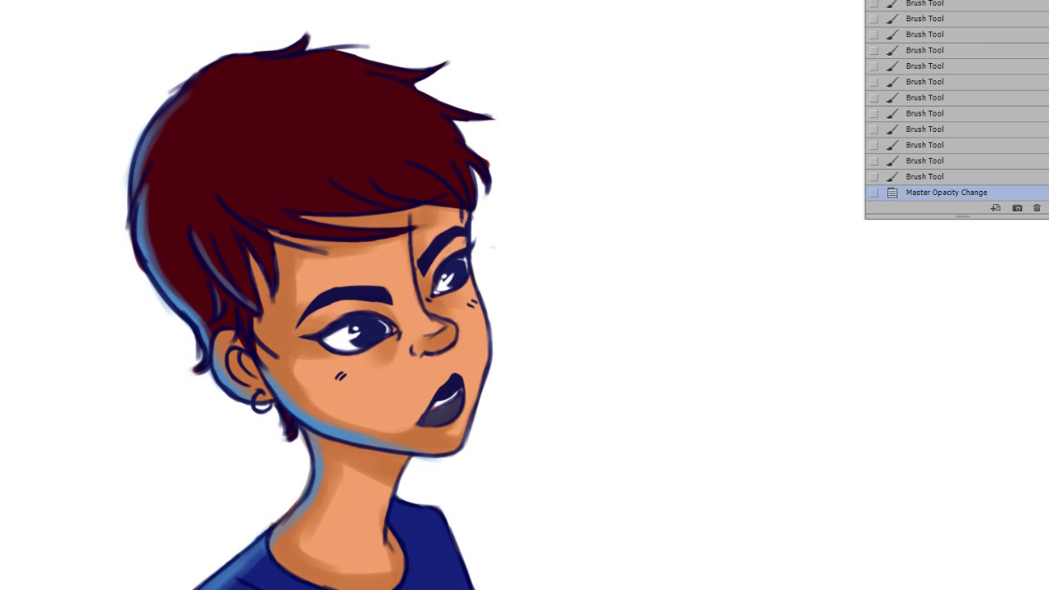
{"action": "scroll", "coordinate": [1000, 379], "scroll_direction": "right", "scroll_amount": 3}
{"action": "scroll", "coordinate": [199, 385], "scroll_direction": "down", "scroll_amount": 3}
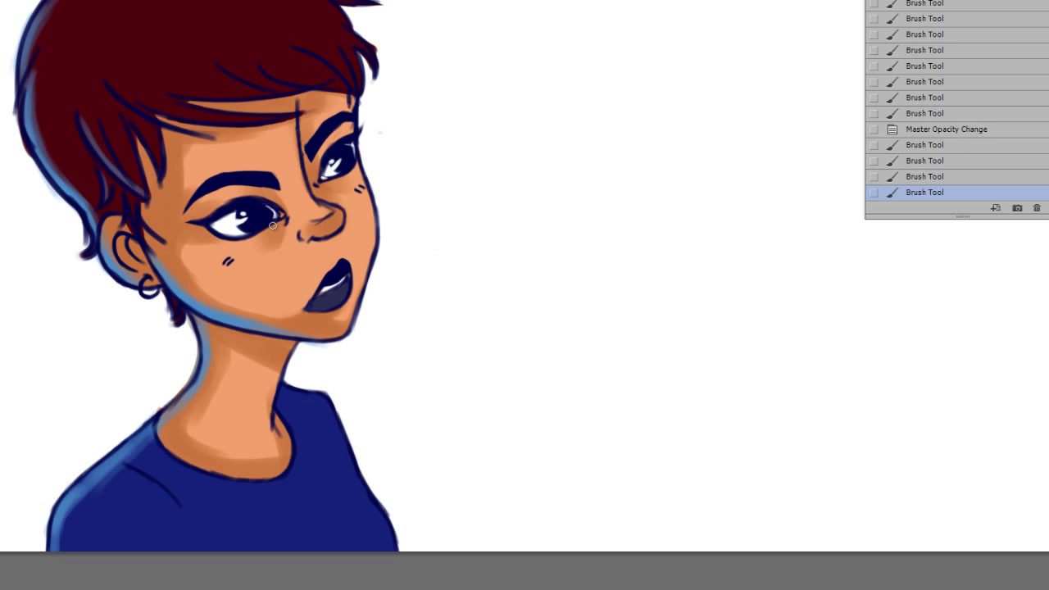
{"action": "left_click", "coordinate": [905, 129]}
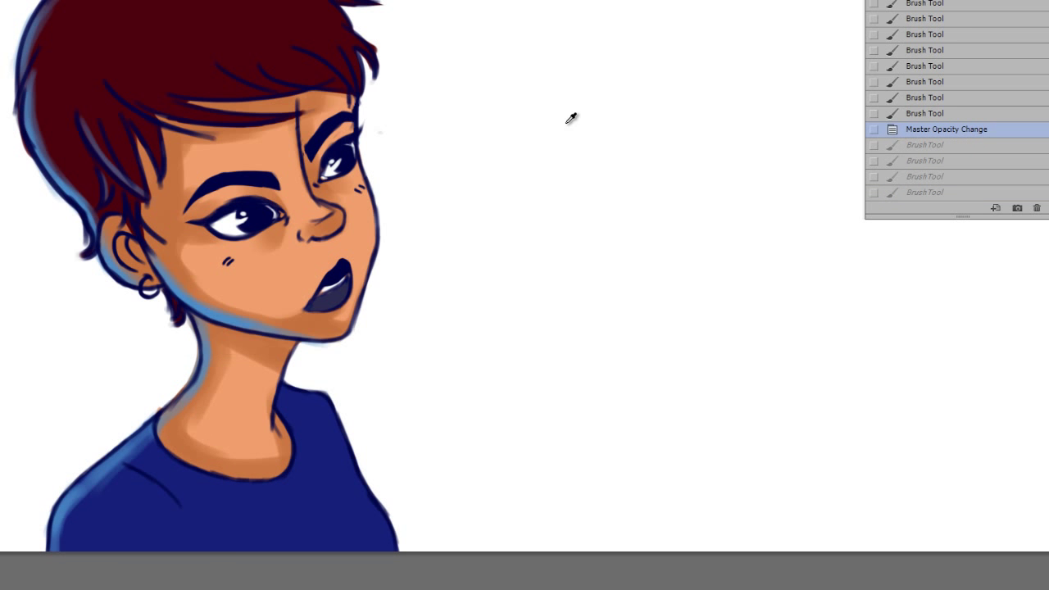
Brighten the figure with Levels, setting the white input to 183.
{"action": "key", "text": "ctrl+l"}
{"action": "left_click_drag", "start_coordinate": [1003, 205], "coordinate": [958, 206]}
{"action": "key", "text": "Return"}
{"action": "key", "text": "ctrl+0"}
Dab a few small touch-up strokes onto the lips.
{"action": "scroll", "coordinate": [425, 379], "scroll_direction": "up", "scroll_amount": 5}
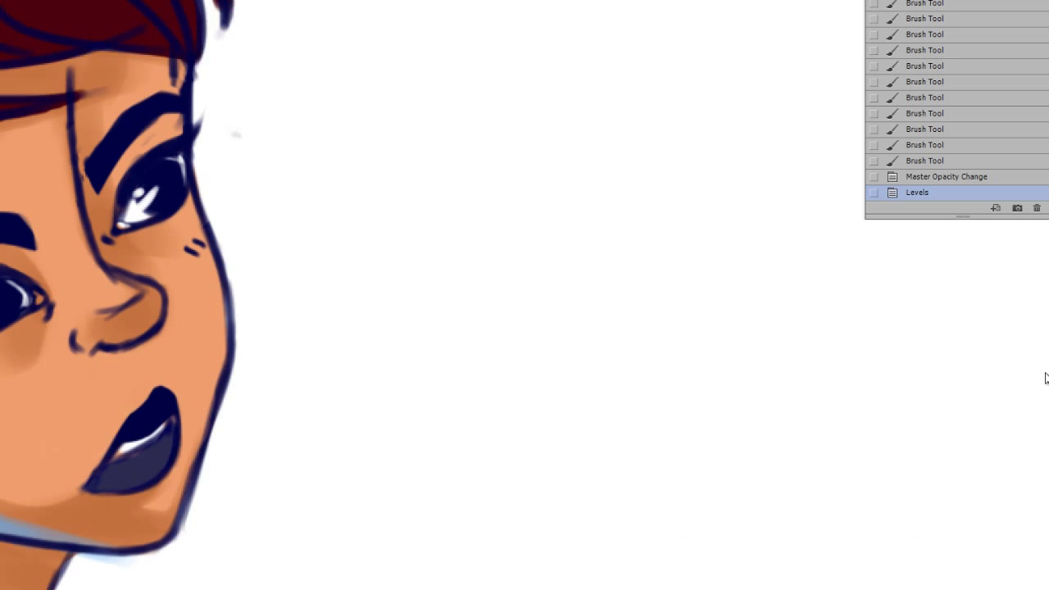
{"action": "left_click_drag", "start_coordinate": [425, 379], "coordinate": [802, 290]}
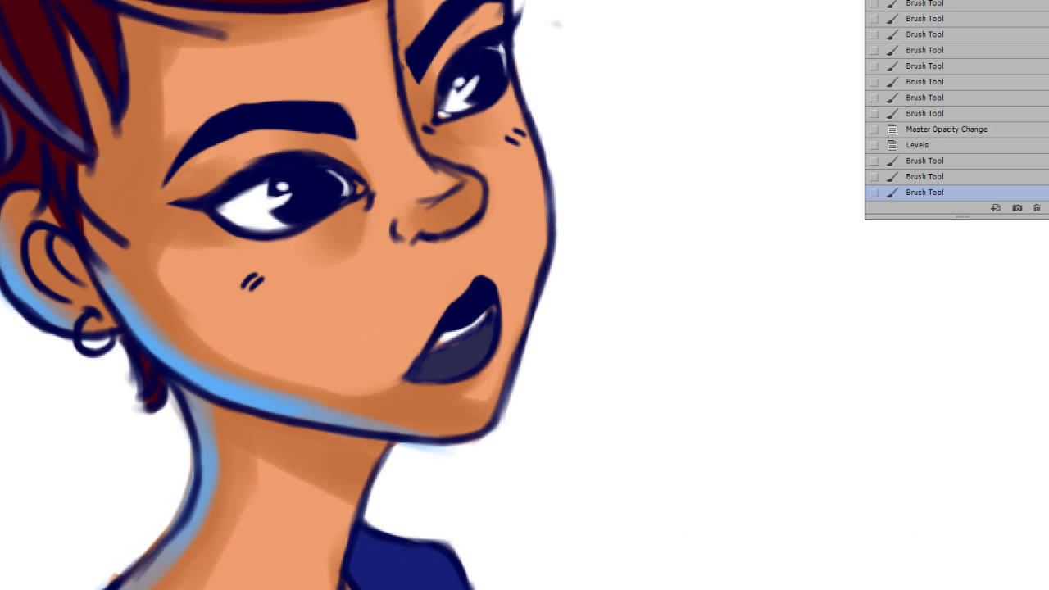
{"action": "left_click", "coordinate": [442, 370]}
{"action": "left_click", "coordinate": [445, 370]}
{"action": "left_click", "coordinate": [445, 366]}
{"action": "left_click", "coordinate": [445, 366]}
{"action": "key", "text": "ctrl+0"}
Remove a stray light-blue stroke by the nose by stepping back in History.
{"action": "scroll", "coordinate": [398, 558], "scroll_direction": "up", "scroll_amount": 2}
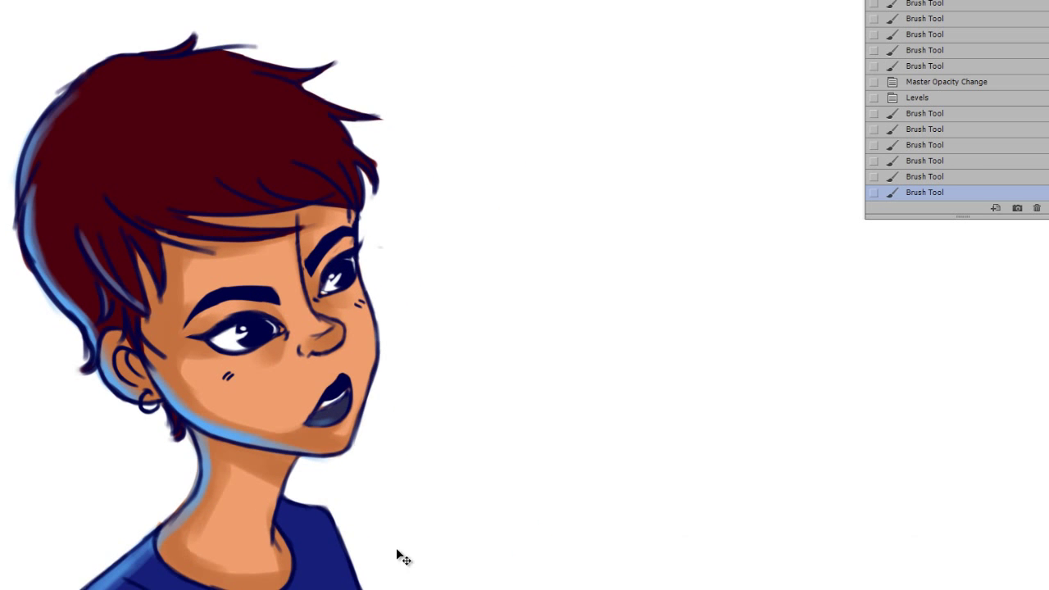
{"action": "scroll", "coordinate": [385, 386], "scroll_direction": "up", "scroll_amount": 3}
{"action": "left_click_drag", "start_coordinate": [405, 373], "coordinate": [369, 384]}
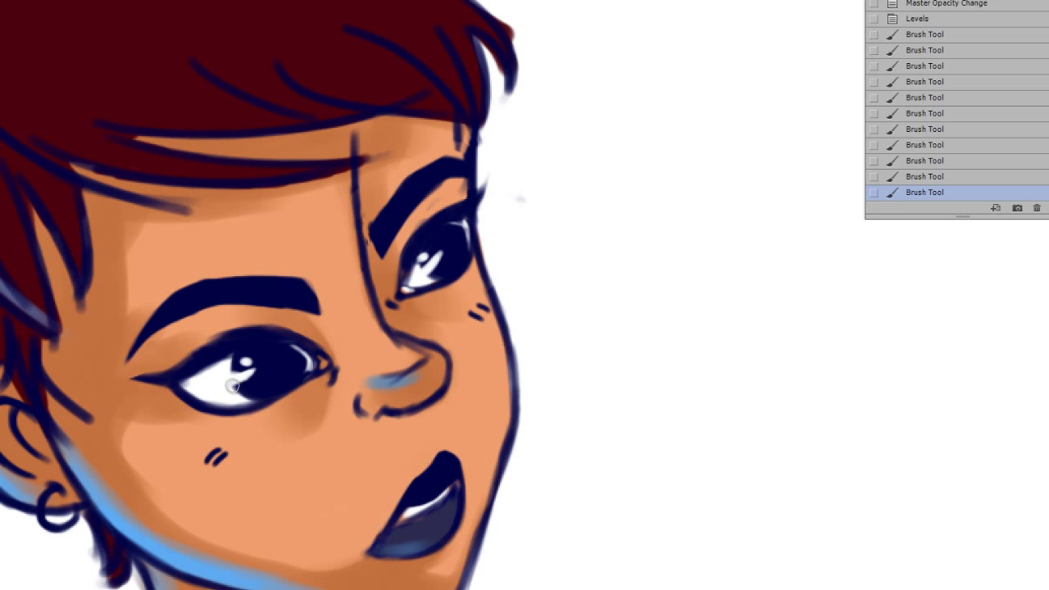
{"action": "key", "text": "ctrl+0"}
{"action": "scroll", "coordinate": [574, 287], "scroll_direction": "up", "scroll_amount": 2}
{"action": "left_click", "coordinate": [925, 129]}
{"action": "scroll", "coordinate": [426, 548], "scroll_direction": "up", "scroll_amount": 2}
{"action": "scroll", "coordinate": [425, 548], "scroll_direction": "up", "scroll_amount": 2}
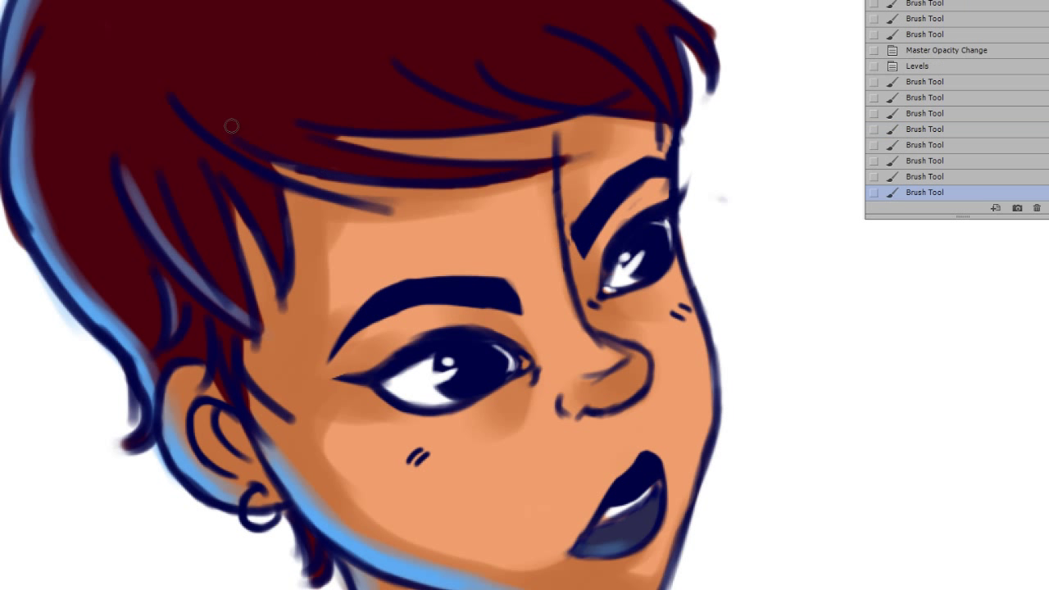
Paint light-blue highlight streaks through the bangs and left hair down toward the ear.
{"action": "left_click_drag", "start_coordinate": [242, 133], "coordinate": [402, 175]}
{"action": "left_click_drag", "start_coordinate": [160, 100], "coordinate": [278, 201]}
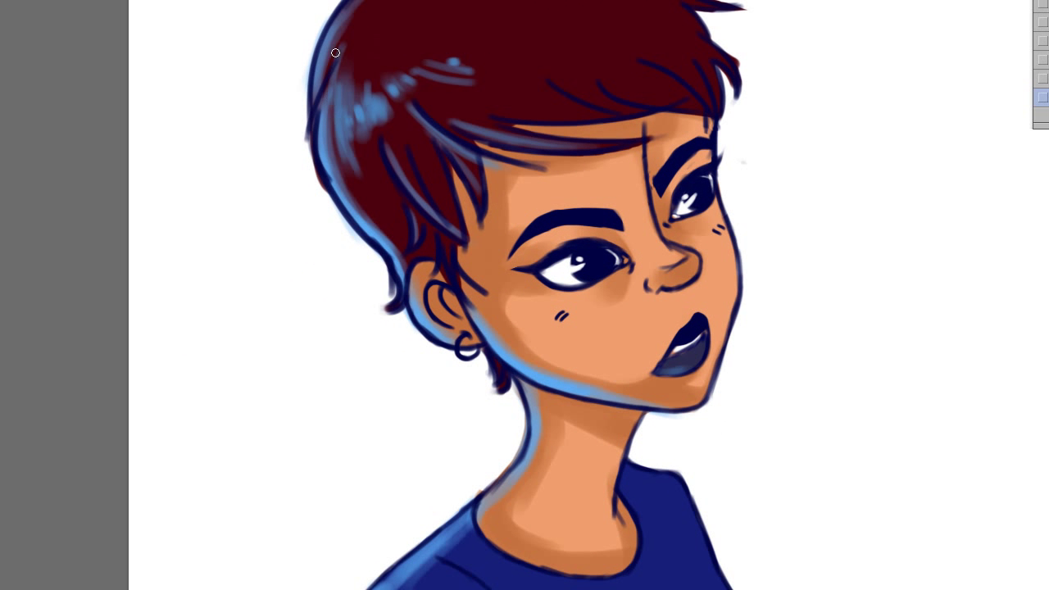
{"action": "scroll", "coordinate": [381, 99], "scroll_direction": "down", "scroll_amount": 3}
{"action": "scroll", "coordinate": [347, 175], "scroll_direction": "up", "scroll_amount": 2}
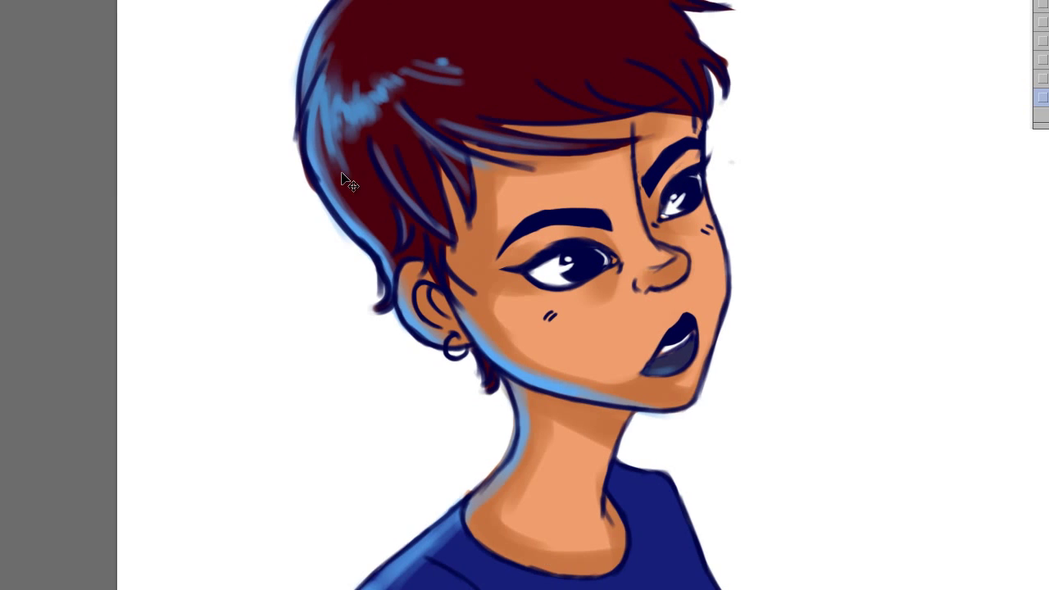
{"action": "scroll", "coordinate": [178, 94], "scroll_direction": "up", "scroll_amount": 2}
{"action": "left_click_drag", "start_coordinate": [97, 198], "coordinate": [175, 361]}
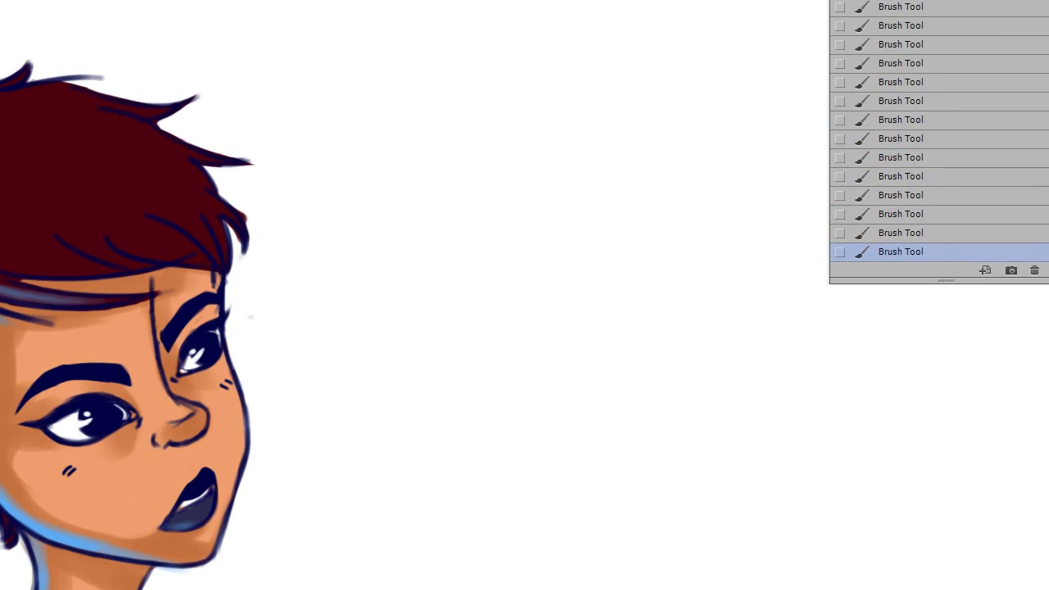
Choose magenta as the paint colour on a new layer for the rim light.
{"action": "left_click", "coordinate": [538, 198]}
{"action": "left_click_drag", "start_coordinate": [539, 199], "coordinate": [539, 181]}
{"action": "key", "text": "Return"}
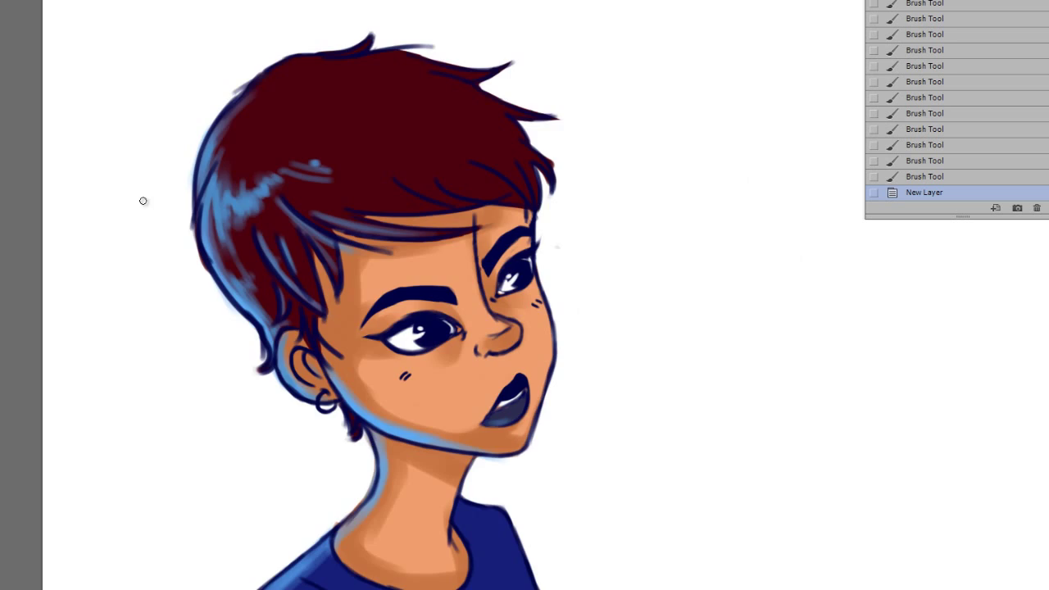
{"action": "key", "text": "ctrl+plus"}
Brush magenta highlights along the top and right edges of the hair.
{"action": "left_click_drag", "start_coordinate": [410, 153], "coordinate": [600, 213]}
{"action": "left_click_drag", "start_coordinate": [279, 82], "coordinate": [443, 125]}
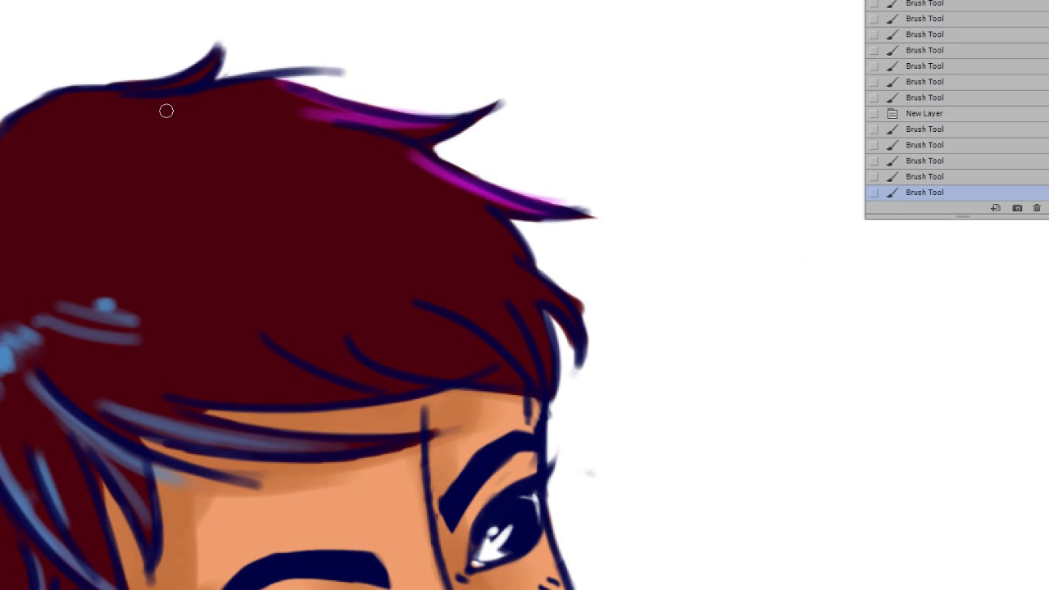
{"action": "left_click_drag", "start_coordinate": [217, 89], "coordinate": [328, 106]}
{"action": "left_click_drag", "start_coordinate": [427, 174], "coordinate": [528, 278]}
{"action": "left_click_drag", "start_coordinate": [460, 245], "coordinate": [570, 318]}
{"action": "left_click_drag", "start_coordinate": [442, 190], "coordinate": [525, 271]}
{"action": "key", "text": "ctrl+minus"}
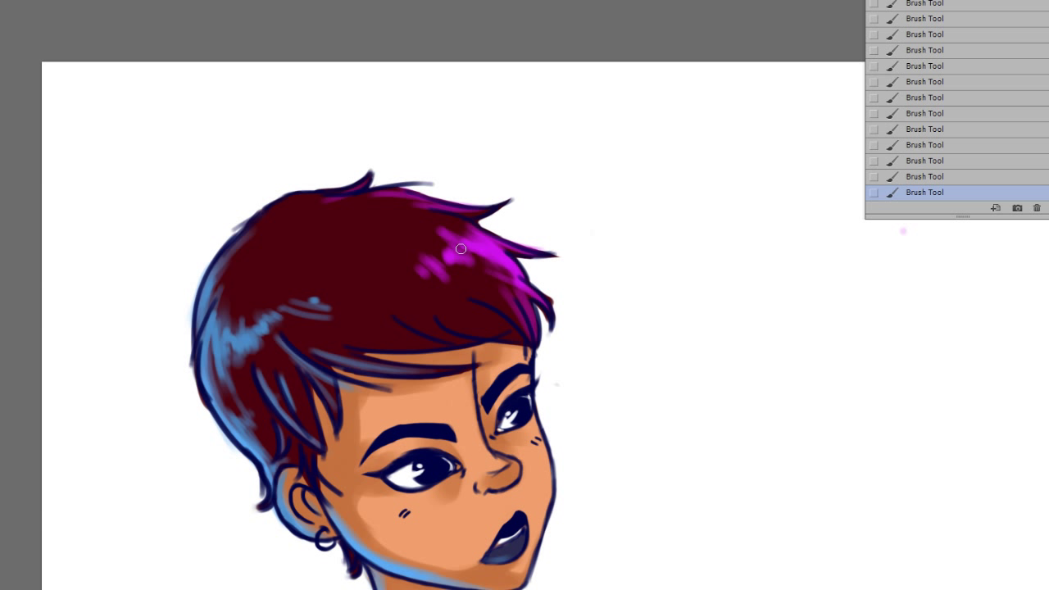
{"action": "left_click_drag", "start_coordinate": [444, 337], "coordinate": [377, 344]}
{"action": "key", "text": "ctrl+minus"}
{"action": "key", "text": "ctrl+plus"}
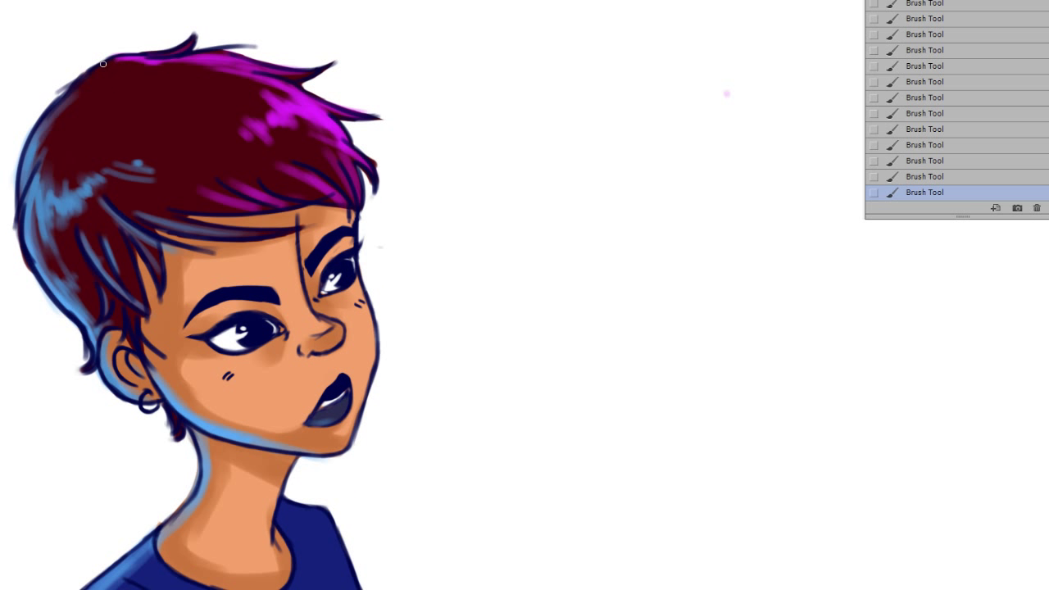
{"action": "key", "text": "ctrl+minus"}
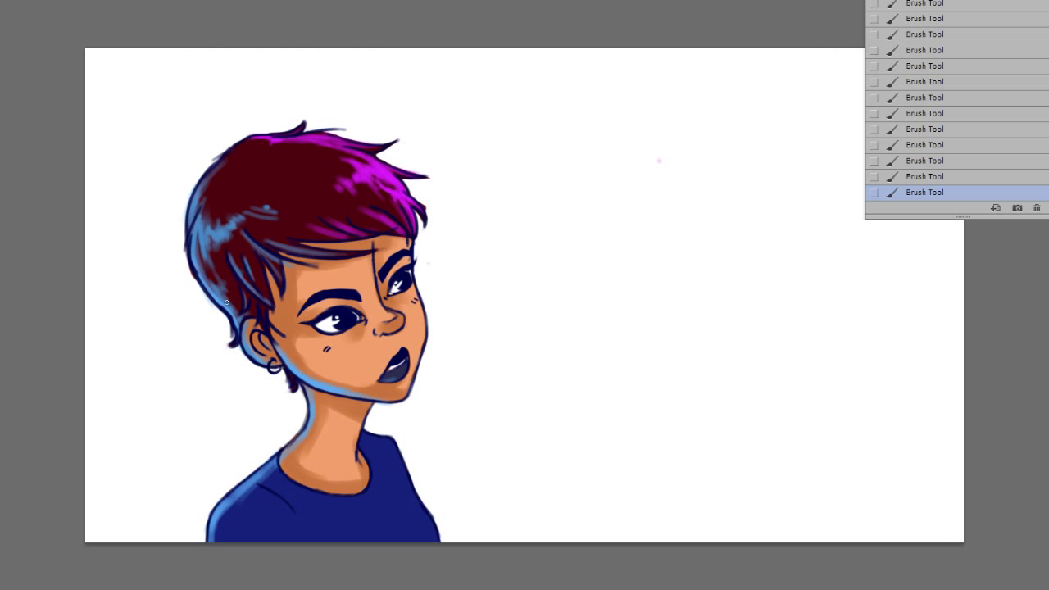
{"action": "key", "text": "ctrl+plus"}
Paint a magenta rim light along the right cheek.
{"action": "left_click_drag", "start_coordinate": [434, 274], "coordinate": [459, 365]}
{"action": "key", "text": "ctrl+minus"}
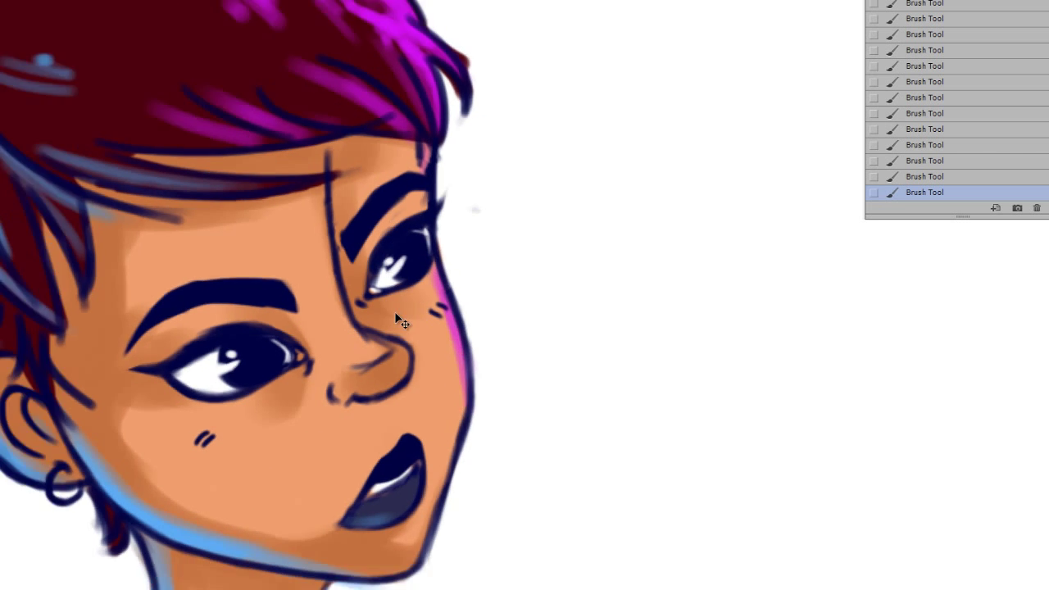
{"action": "key", "text": "ctrl+minus"}
{"action": "key", "text": "ctrl+plus"}
{"action": "key", "text": "ctrl+minus"}
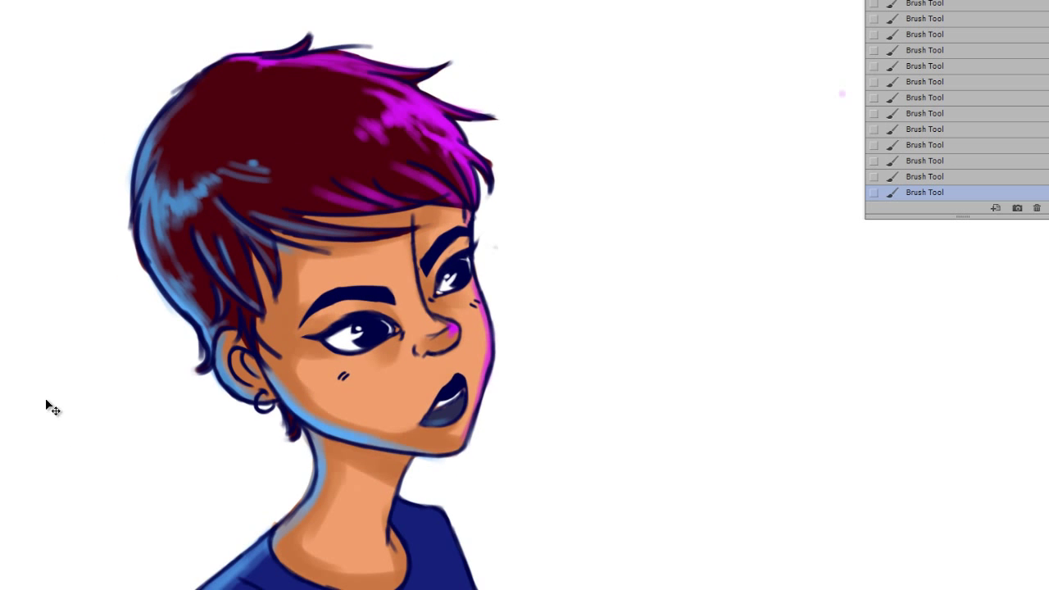
{"action": "key", "text": "ctrl+plus"}
{"action": "key", "text": "ctrl+minus"}
{"action": "key", "text": "ctrl+minus"}
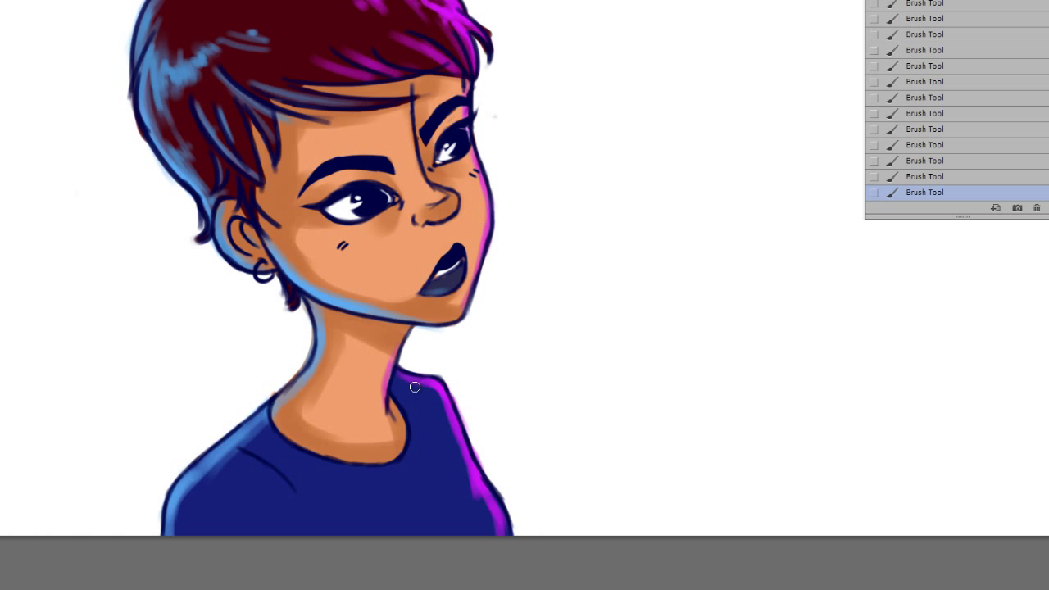
Add magenta glow on the shirt by the neckline and light blue on the left shoulder.
{"action": "left_click_drag", "start_coordinate": [447, 442], "coordinate": [395, 459]}
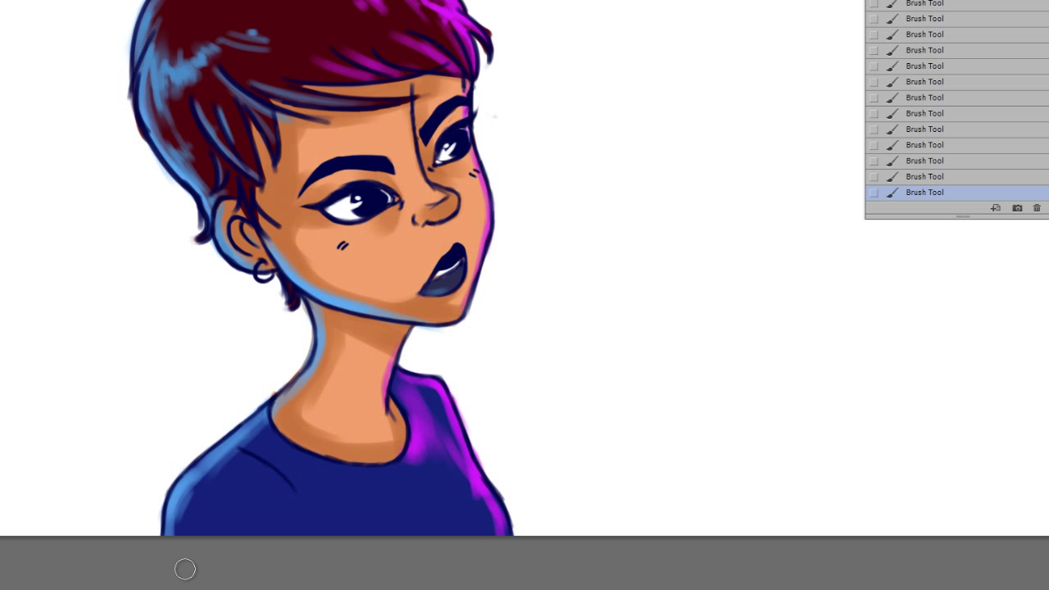
{"action": "left_click_drag", "start_coordinate": [184, 513], "coordinate": [232, 453]}
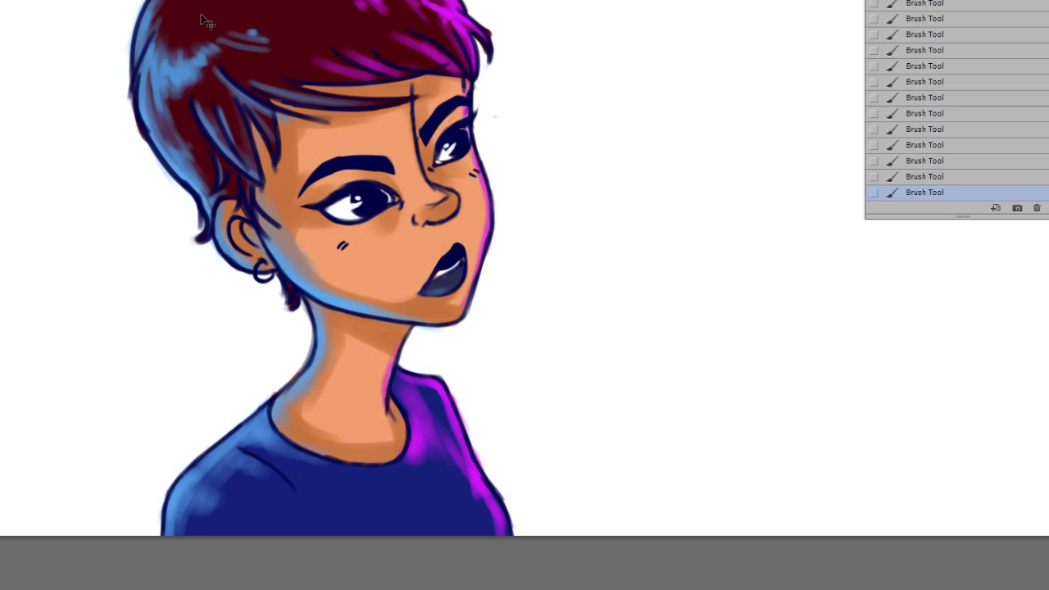
{"action": "key", "text": "ctrl+minus"}
{"action": "key", "text": "ctrl+minus"}
{"action": "key", "text": "ctrl+plus"}
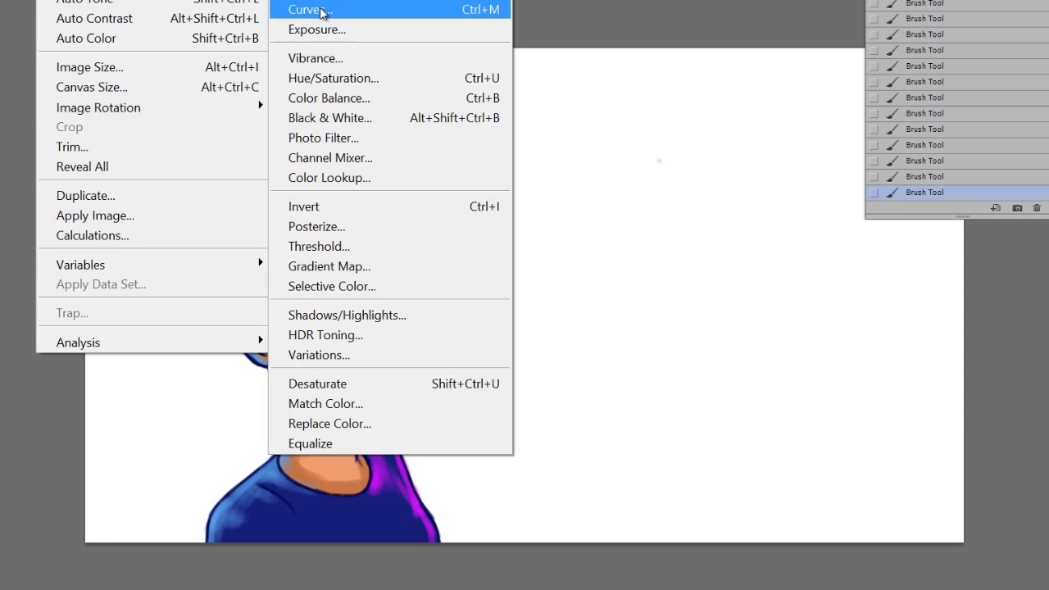
Try a Curves adjustment, raising the RGB curve and lowering the Red curve.
{"action": "left_click", "coordinate": [304, 8]}
{"action": "mouse_move", "coordinate": [899, 260]}
{"action": "left_mouse_down"}
{"action": "mouse_move", "coordinate": [884, 200]}
{"action": "mouse_move", "coordinate": [899, 157]}
{"action": "left_mouse_up"}
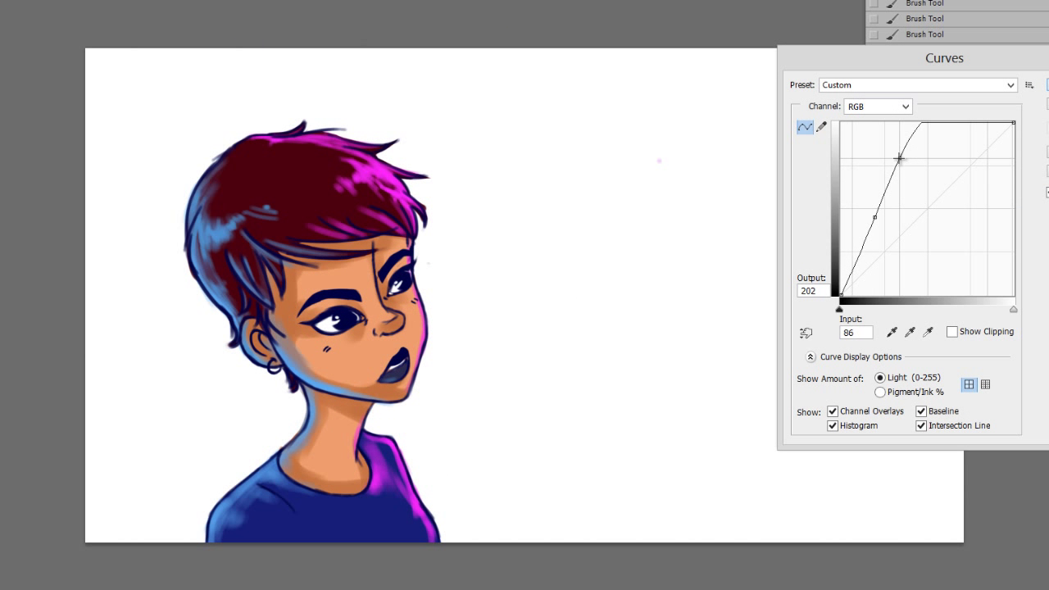
{"action": "left_click", "coordinate": [878, 107]}
{"action": "left_click", "coordinate": [874, 134]}
{"action": "left_click_drag", "start_coordinate": [874, 218], "coordinate": [906, 252]}
Apply Levels with the white input set to 223 instead.
{"action": "key", "text": "Return"}
{"action": "left_click", "coordinate": [305, 8]}
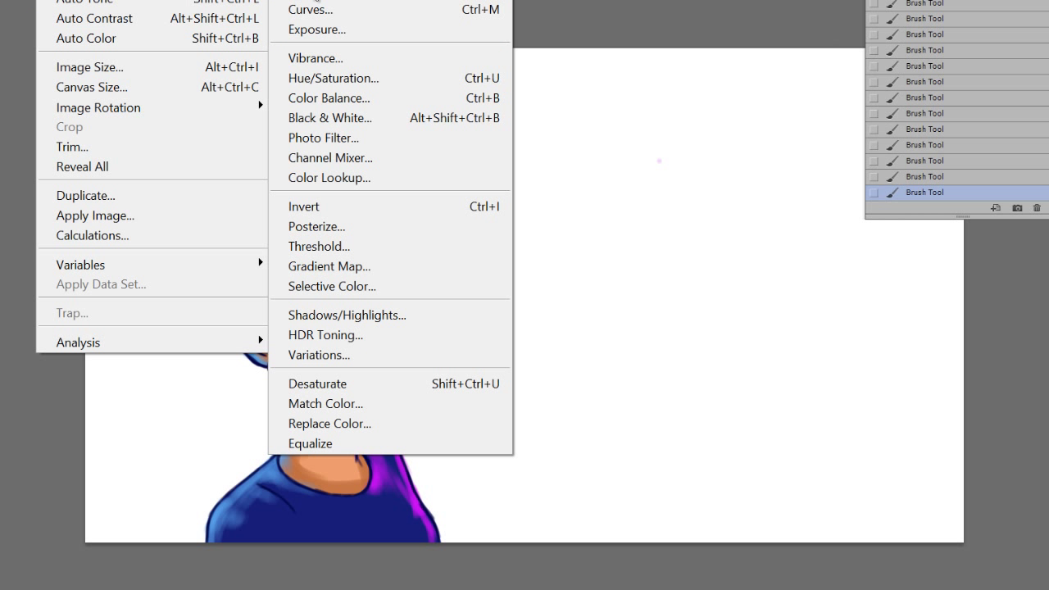
{"action": "left_click_drag", "start_coordinate": [1002, 205], "coordinate": [978, 206]}
{"action": "left_click", "coordinate": [1032, 77]}
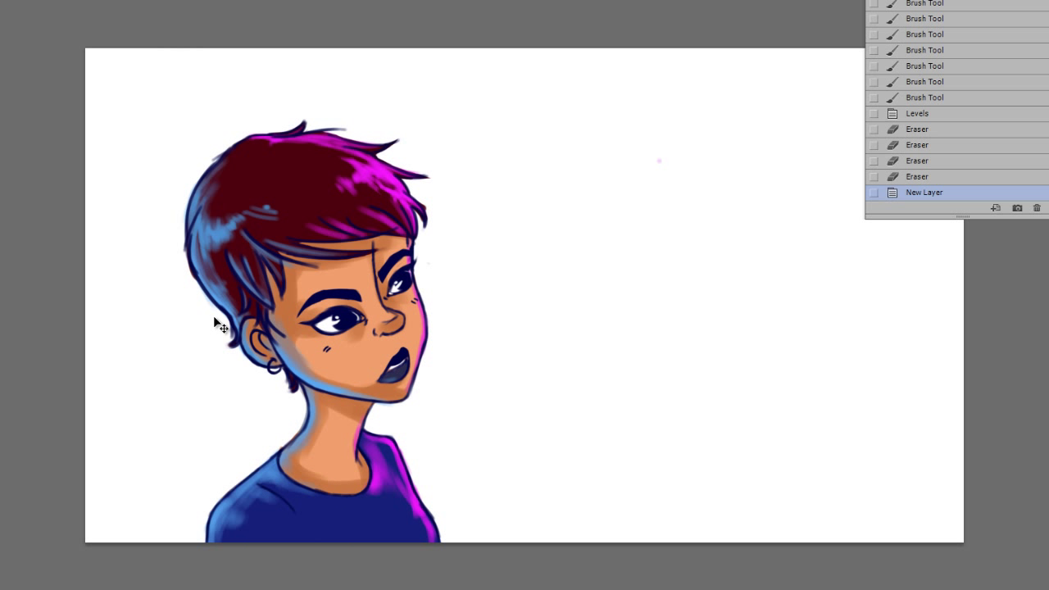
Paint soft blue, purple and magenta washes over the white background behind the girl.
{"action": "key", "text": "ctrl+minus"}
{"action": "key", "text": "b"}
{"action": "mouse_move", "coordinate": [246, 459]}
{"action": "left_mouse_down"}
{"action": "mouse_move", "coordinate": [316, 492]}
{"action": "mouse_move", "coordinate": [281, 199]}
{"action": "mouse_move", "coordinate": [402, 410]}
{"action": "mouse_move", "coordinate": [364, 328]}
{"action": "left_mouse_up"}
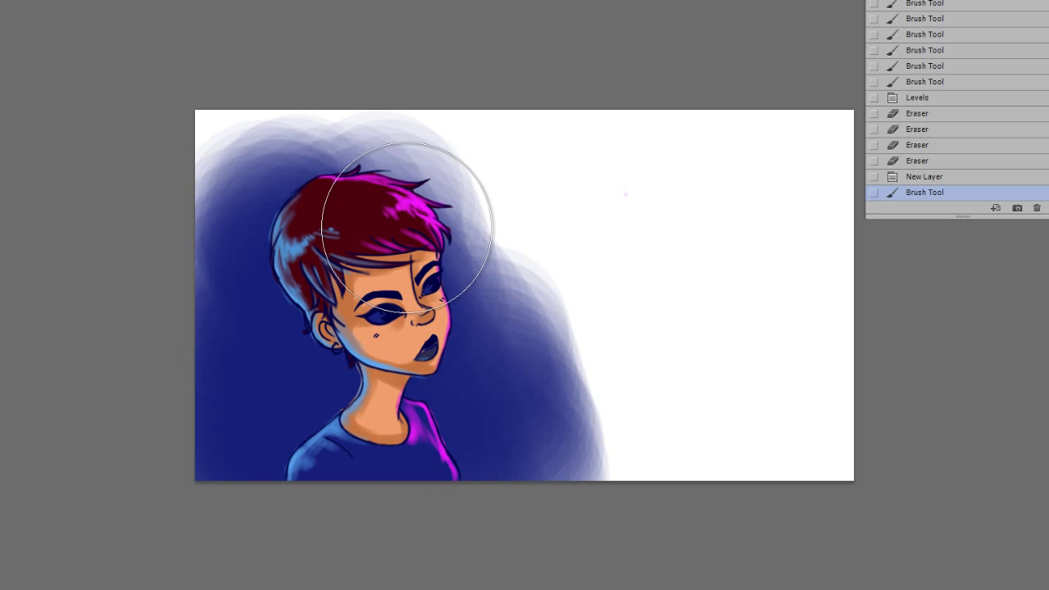
{"action": "mouse_move", "coordinate": [389, 197]}
{"action": "left_mouse_down"}
{"action": "mouse_move", "coordinate": [492, 375]}
{"action": "mouse_move", "coordinate": [325, 246]}
{"action": "mouse_move", "coordinate": [321, 183]}
{"action": "mouse_move", "coordinate": [472, 234]}
{"action": "left_mouse_up"}
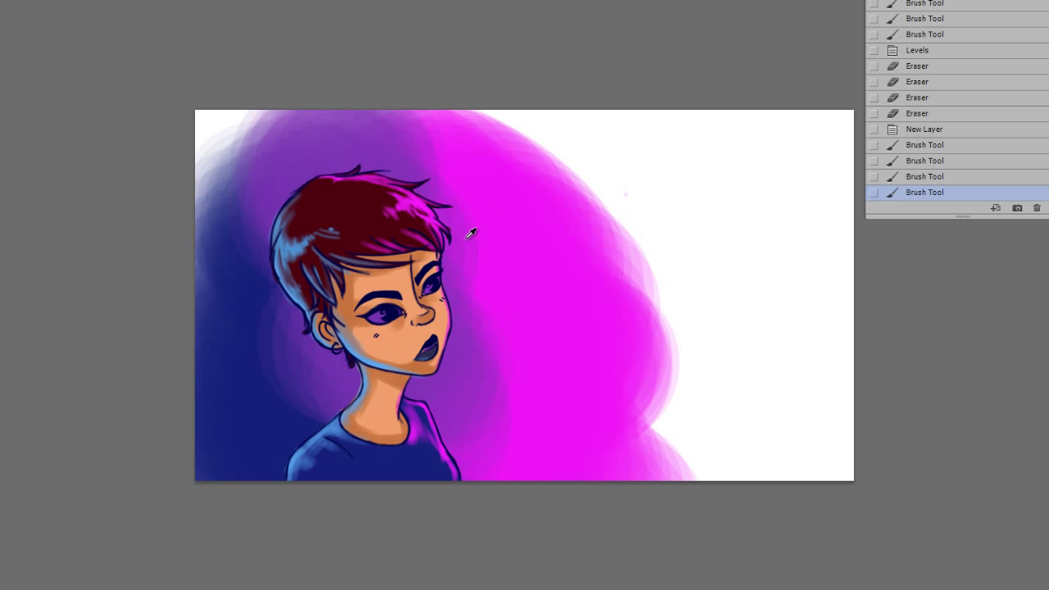
{"action": "mouse_move", "coordinate": [347, 348]}
{"action": "left_mouse_down"}
{"action": "mouse_move", "coordinate": [288, 346]}
{"action": "mouse_move", "coordinate": [218, 188]}
{"action": "left_mouse_up"}
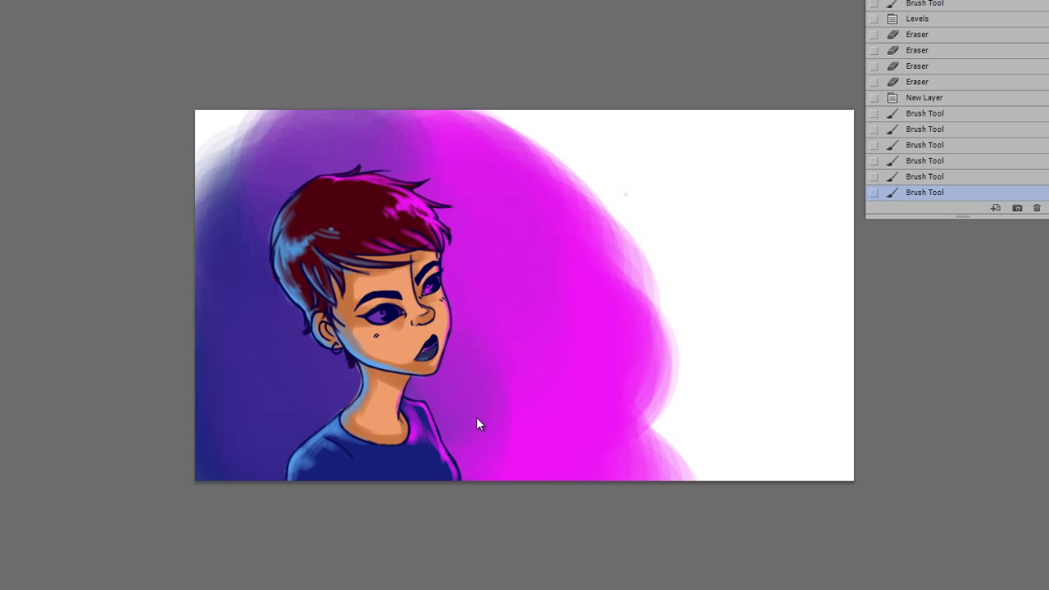
{"action": "left_click_drag", "start_coordinate": [483, 385], "coordinate": [542, 467]}
{"action": "mouse_move", "coordinate": [492, 131]}
{"action": "left_mouse_down"}
{"action": "mouse_move", "coordinate": [281, 171]}
{"action": "mouse_move", "coordinate": [350, 117]}
{"action": "mouse_move", "coordinate": [281, 253]}
{"action": "left_mouse_up"}
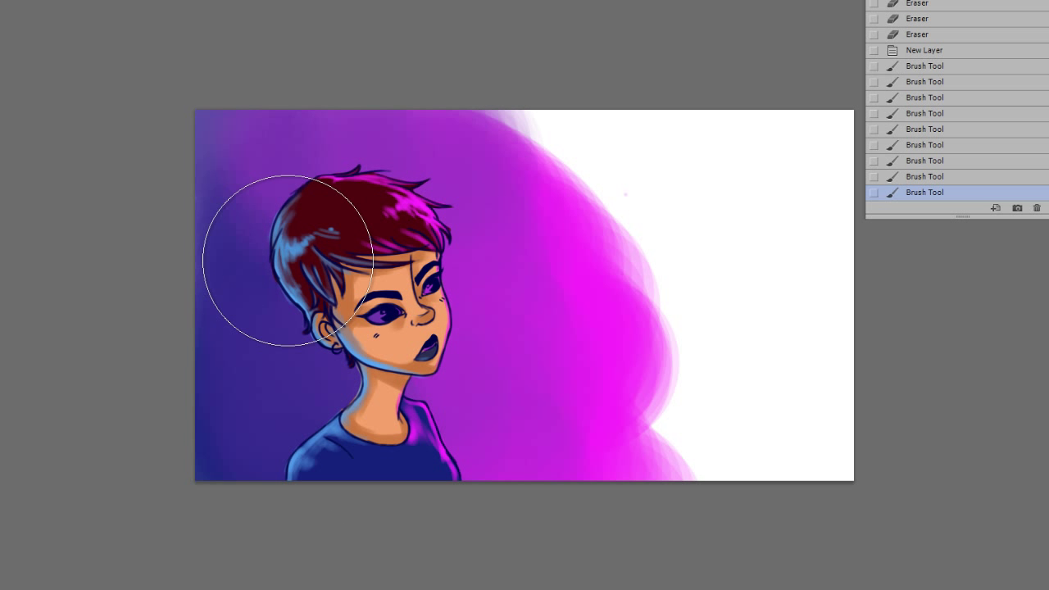
{"action": "left_click_drag", "start_coordinate": [459, 132], "coordinate": [487, 187]}
{"action": "left_click_drag", "start_coordinate": [279, 402], "coordinate": [224, 304]}
Dab soft purple, magenta and light pink bokeh circles across the background.
{"action": "left_click", "coordinate": [511, 302]}
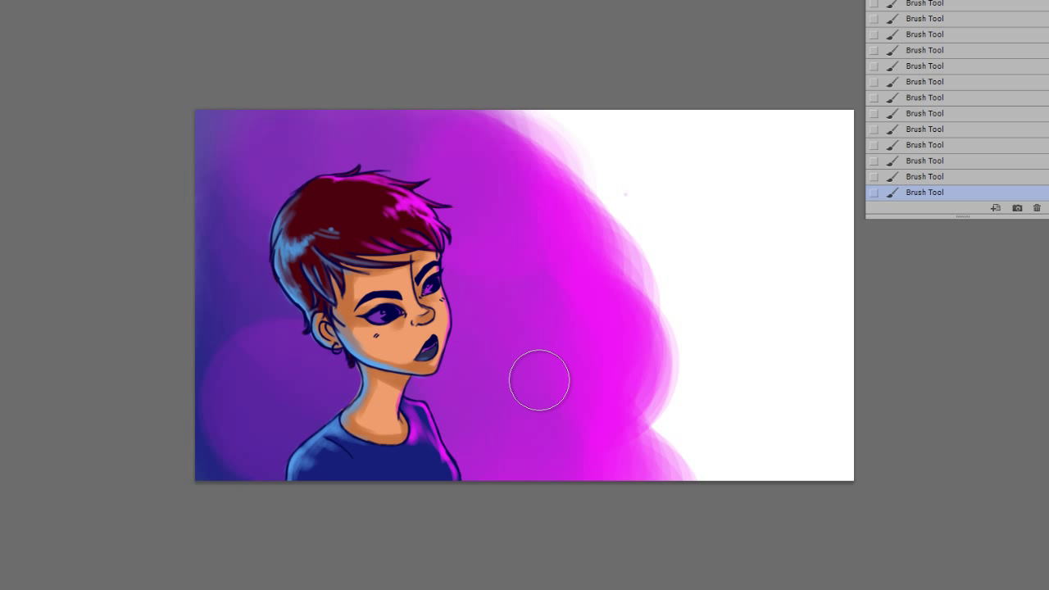
{"action": "left_click", "coordinate": [535, 387]}
{"action": "left_click", "coordinate": [560, 364]}
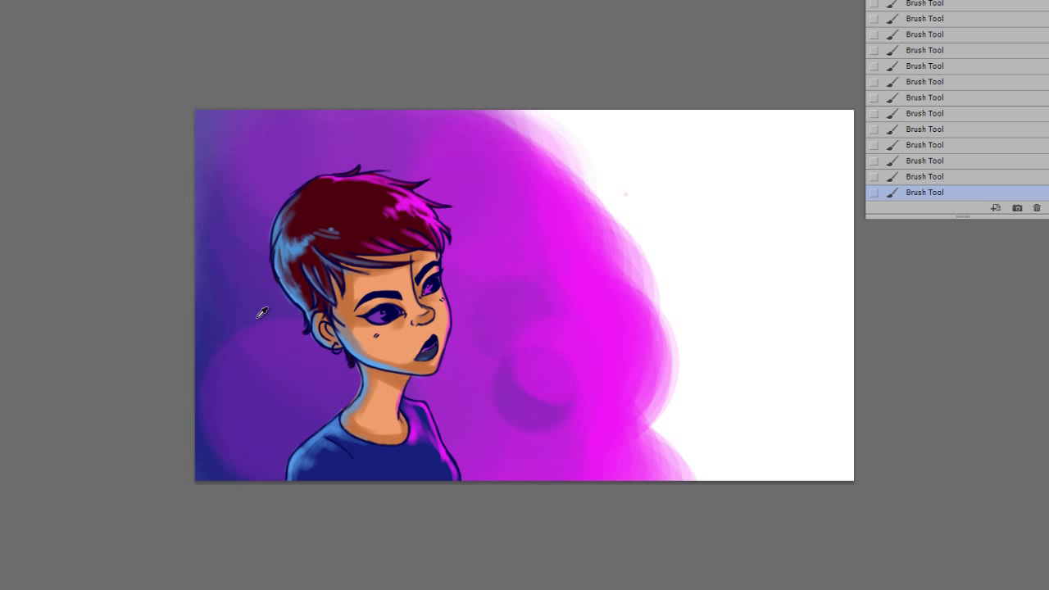
{"action": "left_click", "coordinate": [499, 187]}
{"action": "left_click", "coordinate": [582, 144]}
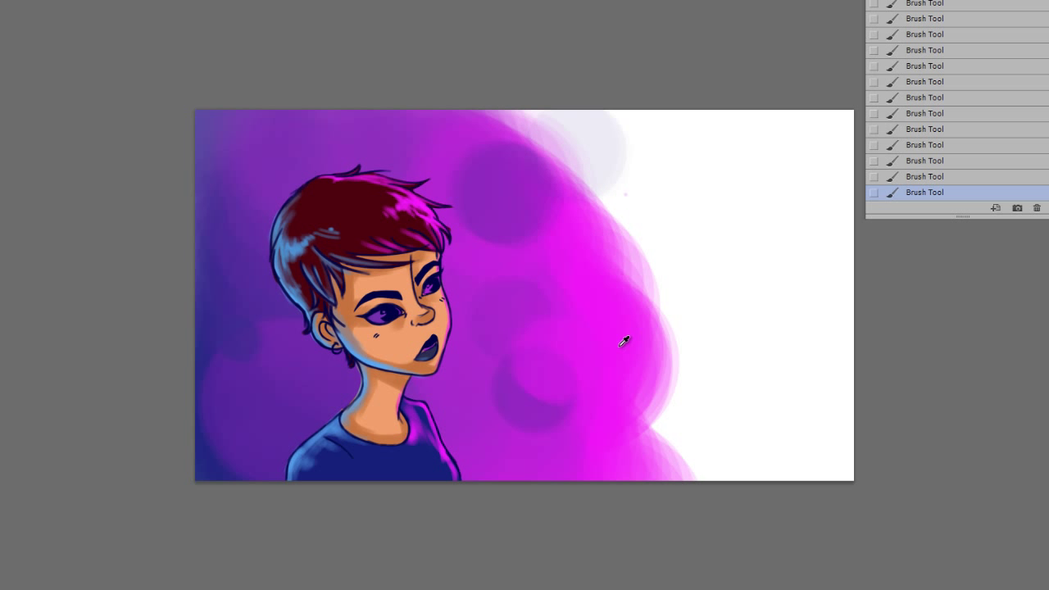
{"action": "key", "text": "Return"}
{"action": "left_click", "coordinate": [538, 335]}
{"action": "left_click", "coordinate": [529, 178]}
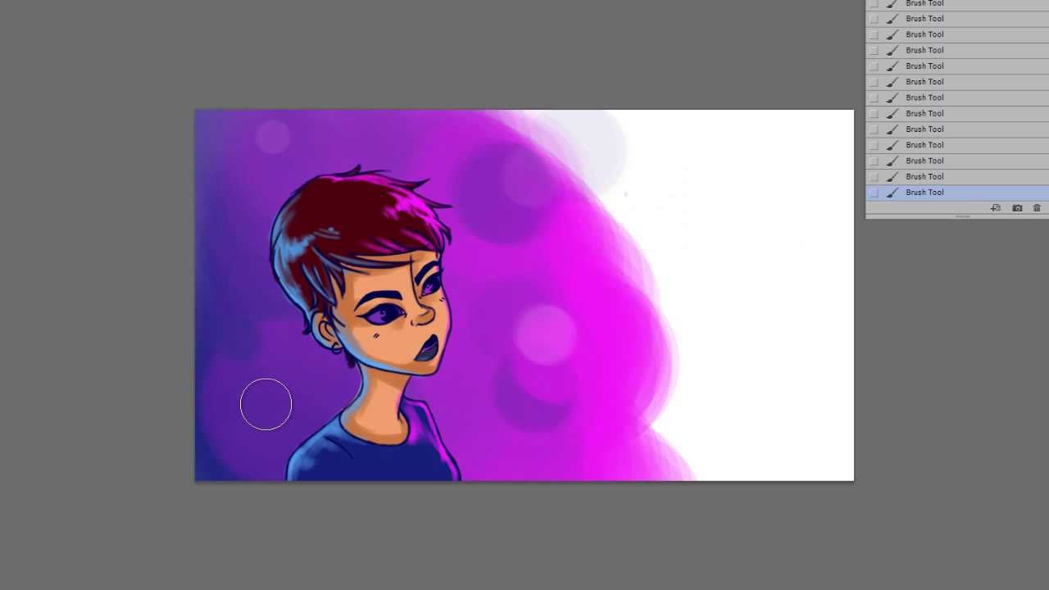
{"action": "left_click", "coordinate": [255, 334]}
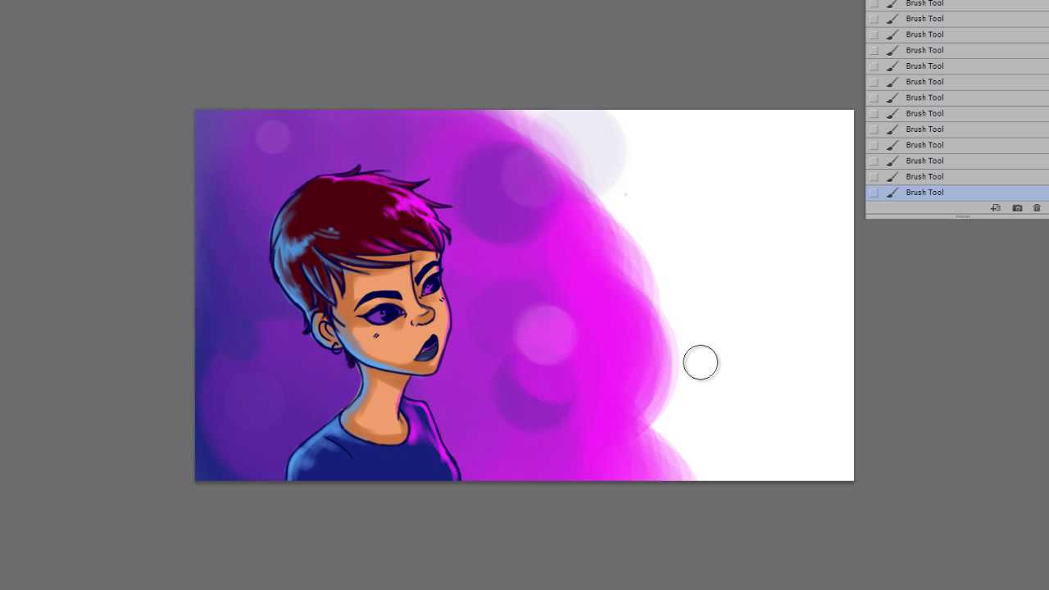
Sweep and blend light magenta-pink over the right side and white upper-right corner.
{"action": "mouse_move", "coordinate": [531, 106]}
{"action": "left_mouse_down"}
{"action": "mouse_move", "coordinate": [752, 342]}
{"action": "mouse_move", "coordinate": [616, 424]}
{"action": "mouse_move", "coordinate": [590, 468]}
{"action": "left_mouse_up"}
{"action": "left_click_drag", "start_coordinate": [648, 274], "coordinate": [738, 527]}
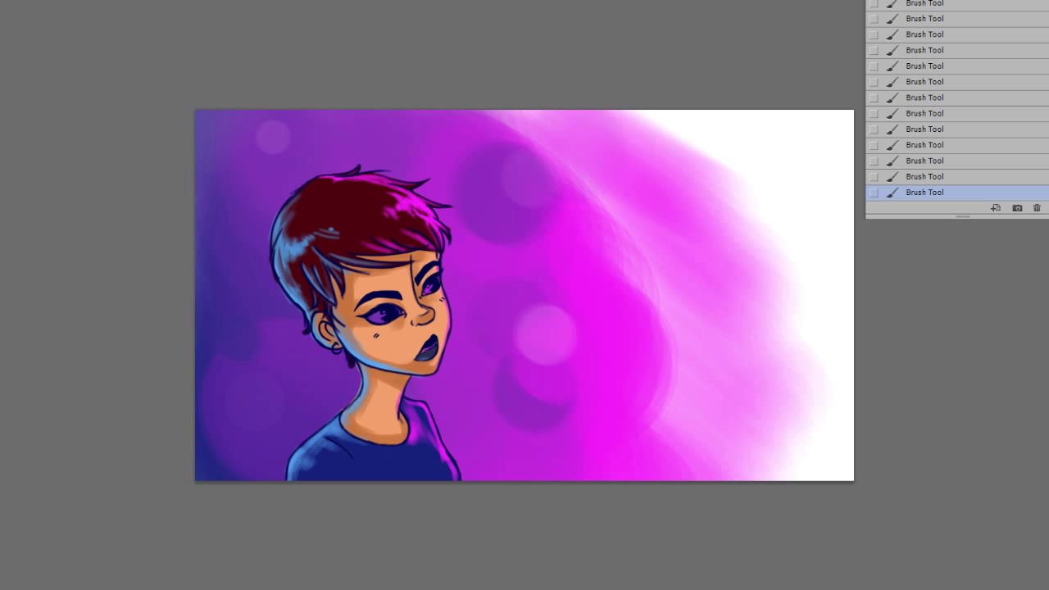
{"action": "left_click_drag", "start_coordinate": [612, 289], "coordinate": [714, 418]}
{"action": "left_click_drag", "start_coordinate": [623, 287], "coordinate": [705, 475]}
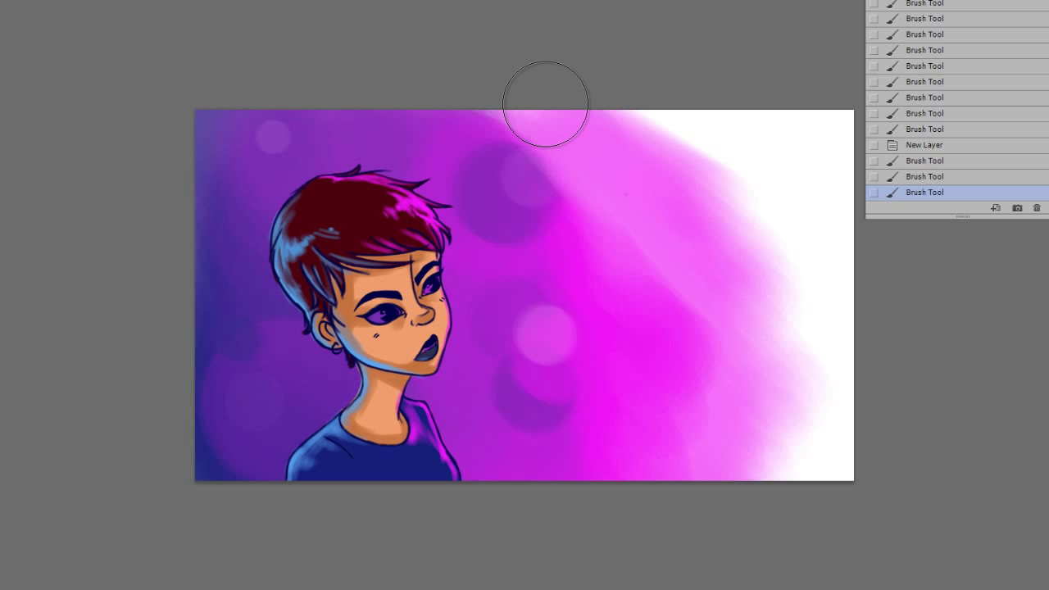
{"action": "left_click_drag", "start_coordinate": [544, 106], "coordinate": [697, 270]}
{"action": "mouse_move", "coordinate": [574, 164]}
{"action": "left_mouse_down"}
{"action": "mouse_move", "coordinate": [527, 144]}
{"action": "mouse_move", "coordinate": [665, 359]}
{"action": "mouse_move", "coordinate": [843, 264]}
{"action": "mouse_move", "coordinate": [724, 431]}
{"action": "mouse_move", "coordinate": [606, 468]}
{"action": "left_mouse_up"}
{"action": "mouse_move", "coordinate": [683, 214]}
{"action": "left_mouse_down"}
{"action": "mouse_move", "coordinate": [720, 243]}
{"action": "mouse_move", "coordinate": [637, 394]}
{"action": "mouse_move", "coordinate": [764, 192]}
{"action": "mouse_move", "coordinate": [798, 80]}
{"action": "left_mouse_up"}
{"action": "left_click_drag", "start_coordinate": [809, 312], "coordinate": [796, 89]}
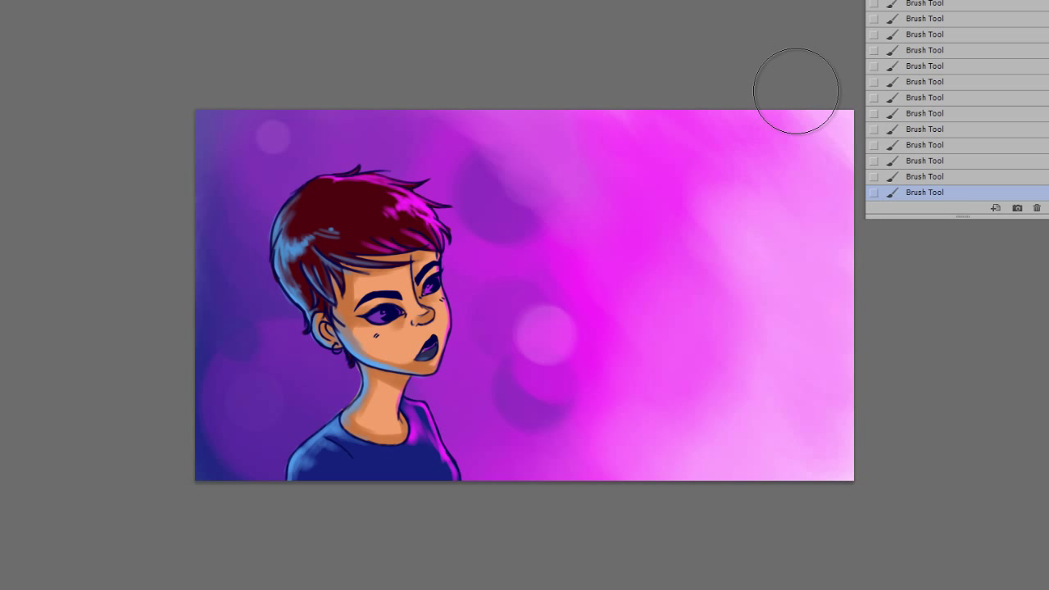
{"action": "mouse_move", "coordinate": [705, 115]}
{"action": "left_mouse_down"}
{"action": "mouse_move", "coordinate": [658, 267]}
{"action": "mouse_move", "coordinate": [721, 427]}
{"action": "left_mouse_up"}
{"action": "left_click_drag", "start_coordinate": [499, 182], "coordinate": [513, 195]}
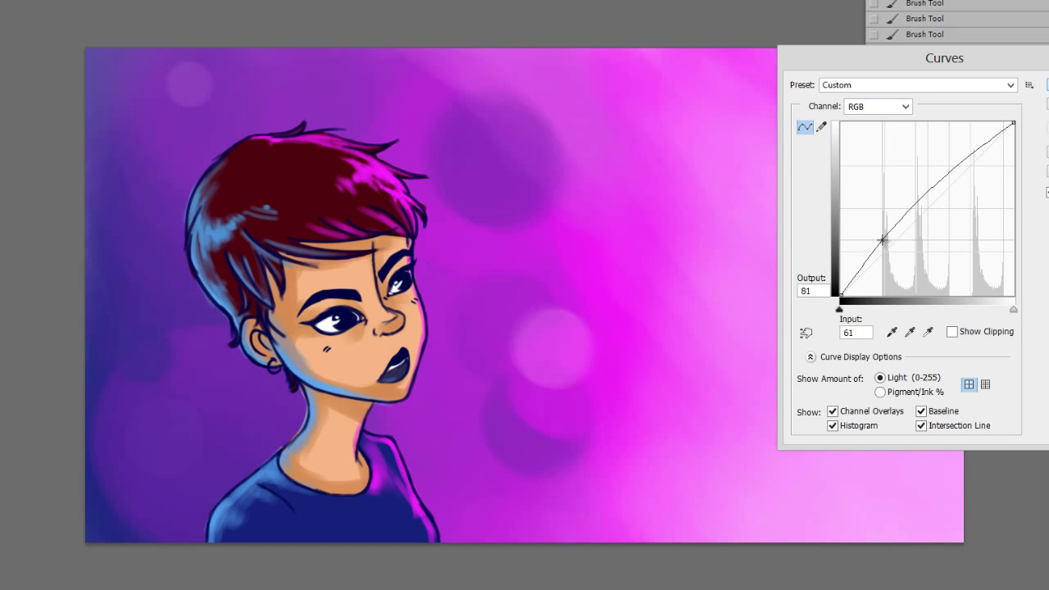
Bend the Blue, Red and Green channel curves to give the skin a pinker, peachier tone.
{"action": "key", "text": "alt+5"}
{"action": "left_click_drag", "start_coordinate": [862, 199], "coordinate": [871, 232]}
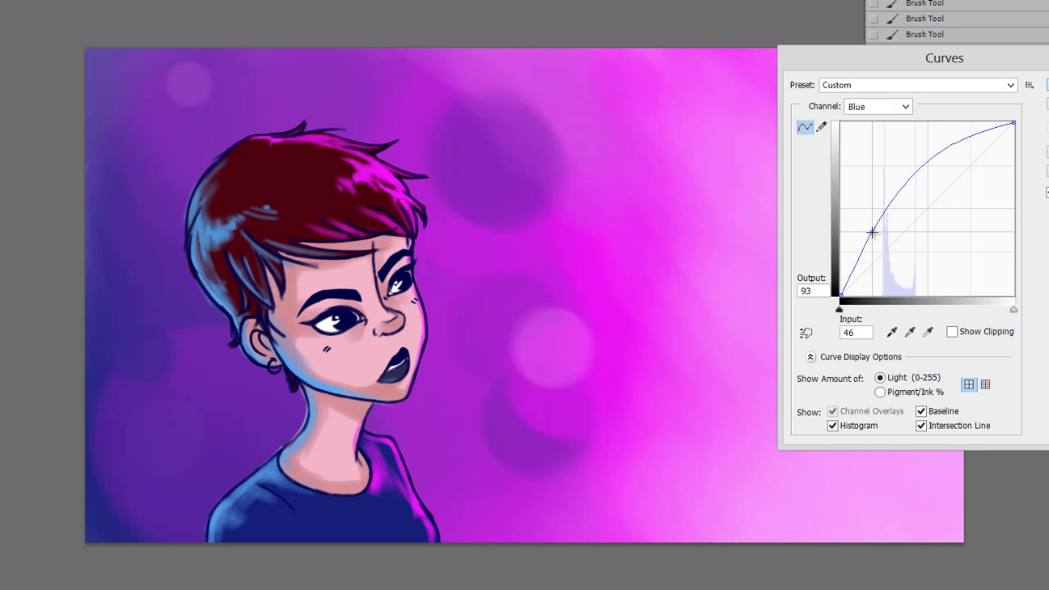
{"action": "left_click_drag", "start_coordinate": [968, 205], "coordinate": [972, 183]}
{"action": "left_click", "coordinate": [878, 107]}
{"action": "left_click", "coordinate": [854, 136]}
{"action": "left_click_drag", "start_coordinate": [866, 222], "coordinate": [895, 266]}
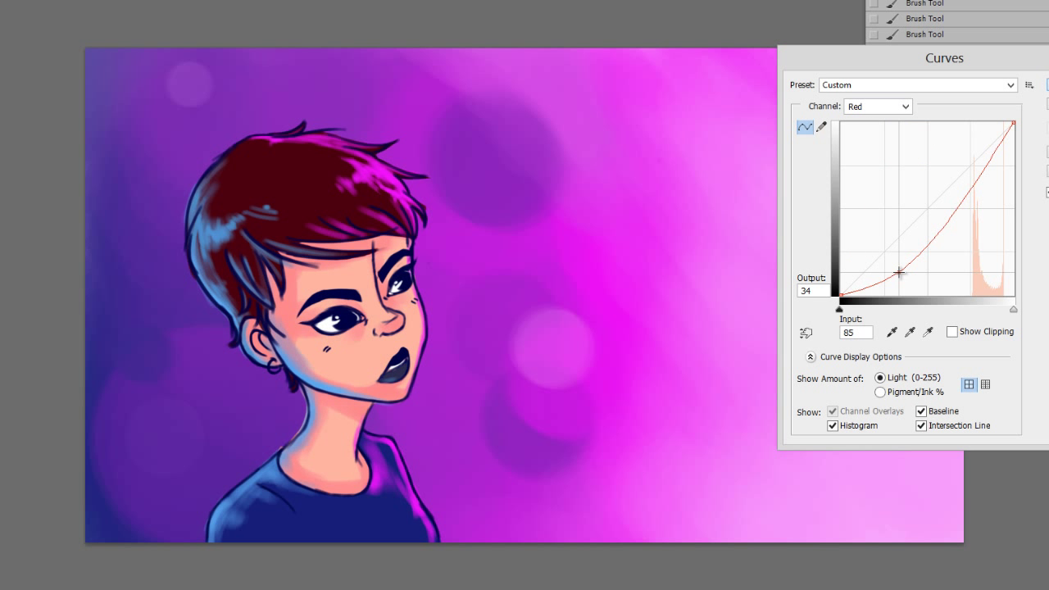
{"action": "left_click_drag", "start_coordinate": [956, 199], "coordinate": [956, 157]}
{"action": "key", "text": "alt+4"}
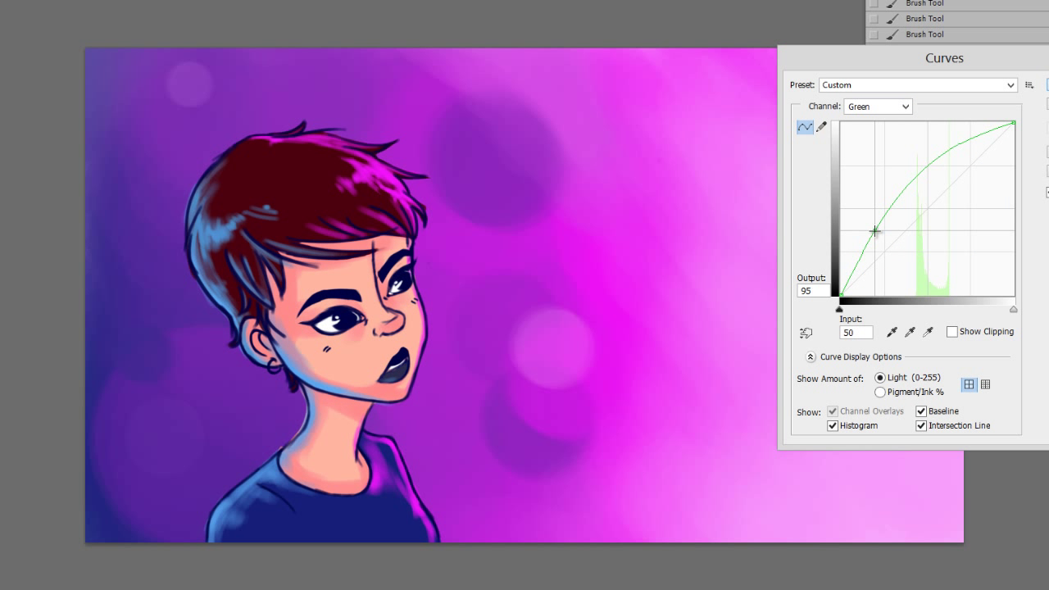
{"action": "left_click_drag", "start_coordinate": [874, 230], "coordinate": [897, 253]}
{"action": "mouse_move", "coordinate": [958, 184]}
{"action": "left_mouse_down"}
{"action": "mouse_move", "coordinate": [958, 154]}
{"action": "mouse_move", "coordinate": [959, 165]}
{"action": "left_mouse_up"}
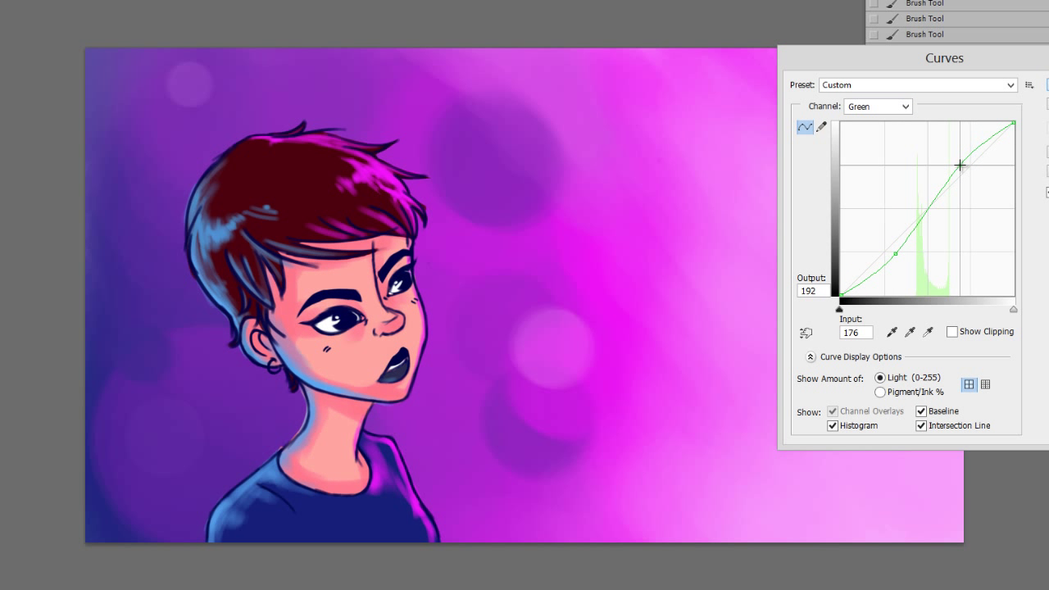
{"action": "key", "text": "ctrl+minus"}
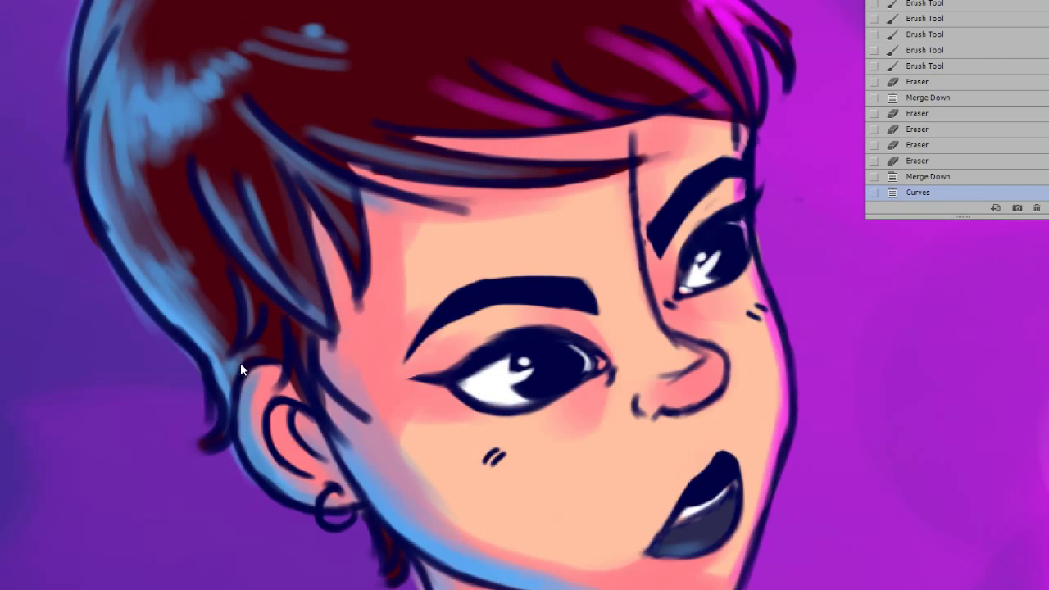
On a new layer, tint both eye whites peach and touch up the eye shading.
{"action": "key", "text": "ctrl+shift+alt+n"}
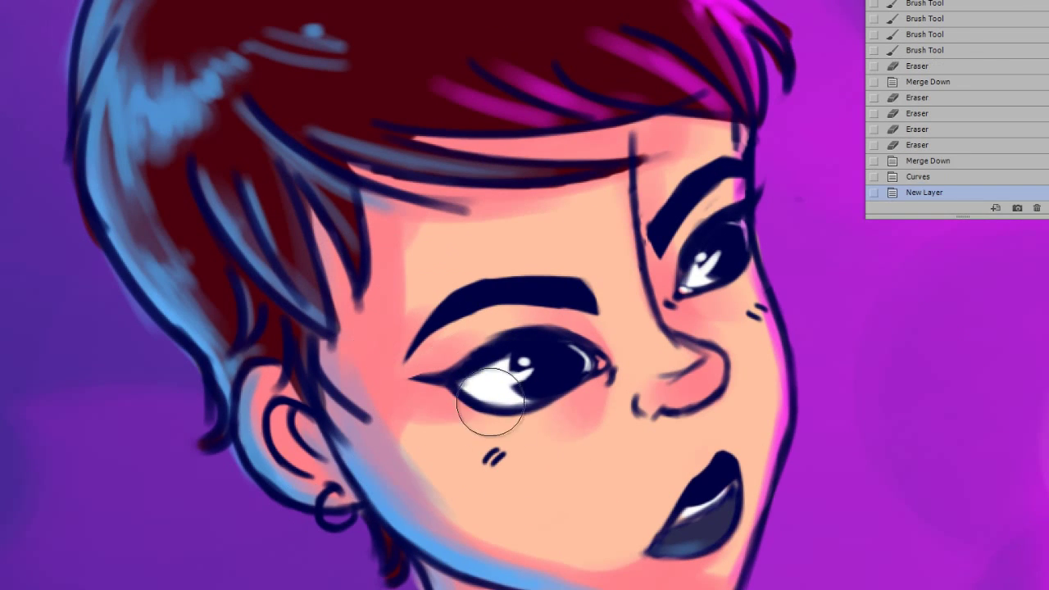
{"action": "left_click_drag", "start_coordinate": [353, 329], "coordinate": [405, 327]}
{"action": "left_click_drag", "start_coordinate": [636, 182], "coordinate": [623, 193]}
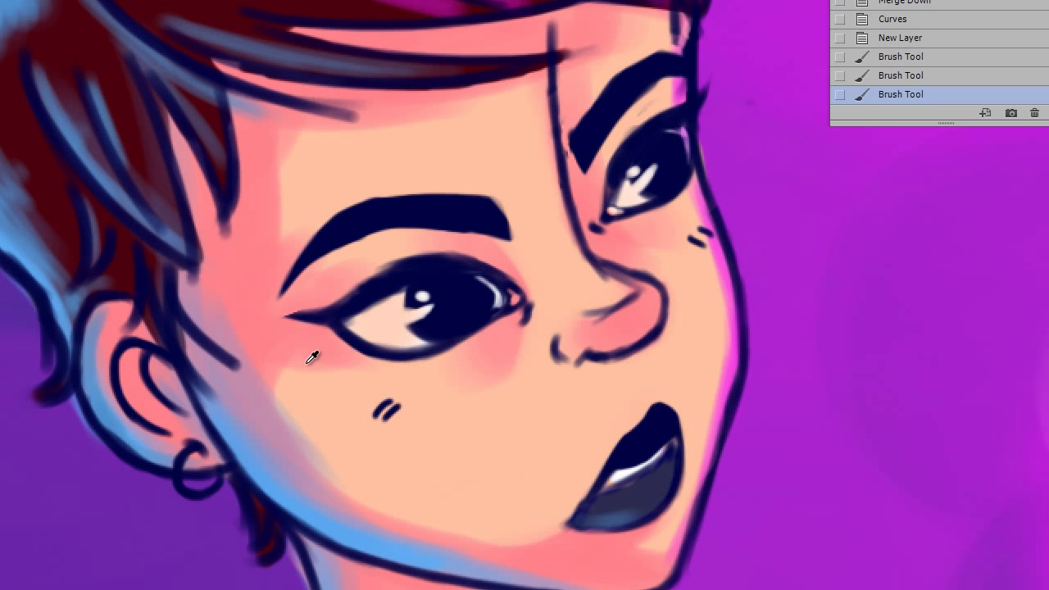
{"action": "left_click_drag", "start_coordinate": [375, 311], "coordinate": [385, 310]}
{"action": "left_click_drag", "start_coordinate": [616, 206], "coordinate": [628, 201]}
Add a soft highlight to the lips and sample the lip colour.
{"action": "left_click_drag", "start_coordinate": [631, 480], "coordinate": [648, 471]}
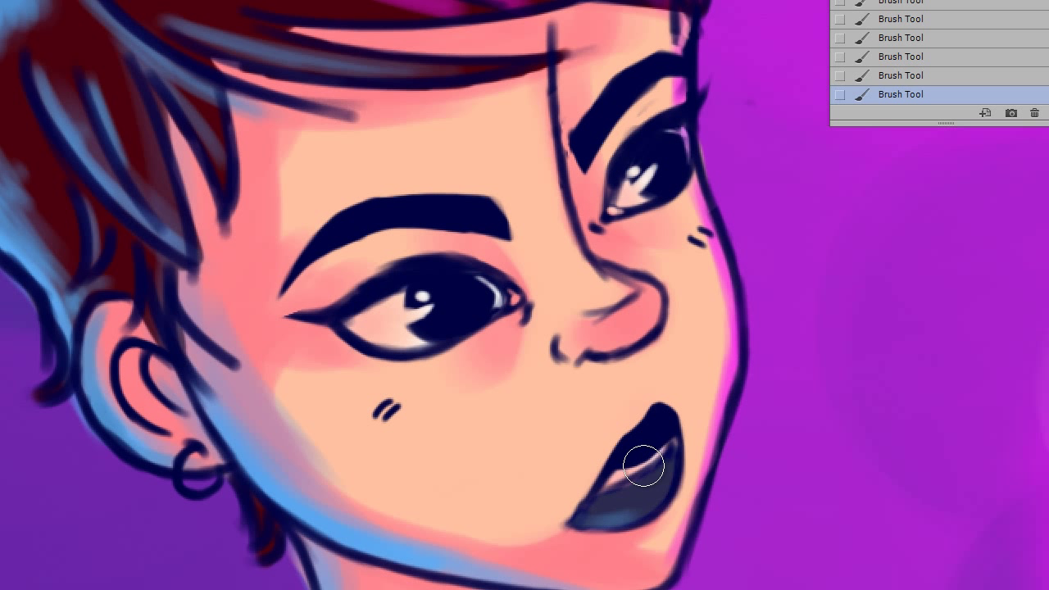
{"action": "left_click", "coordinate": [603, 497], "text": "alt"}
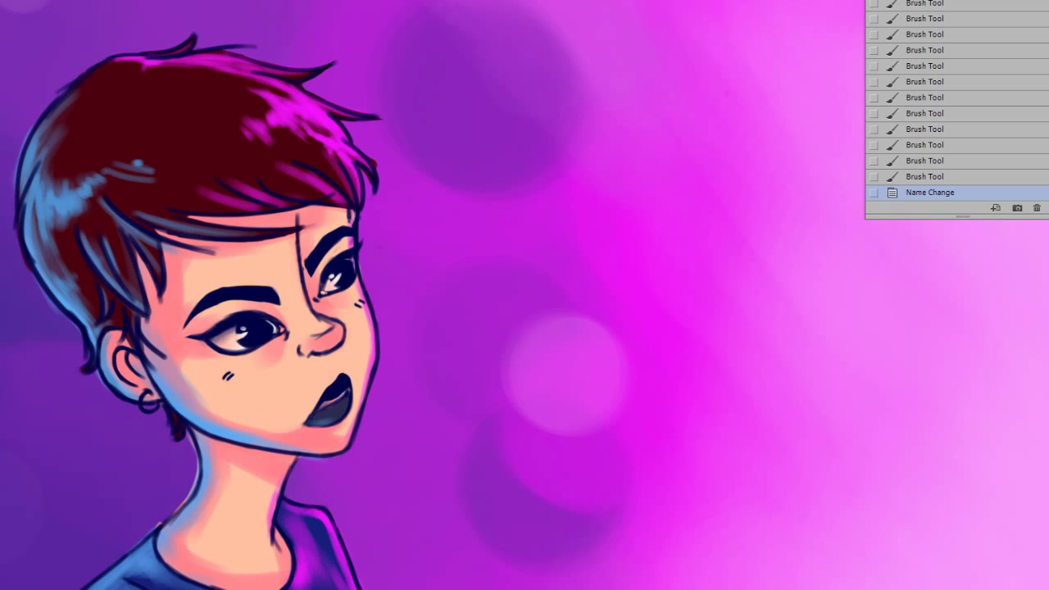
{"action": "key", "text": "ctrl+plus"}
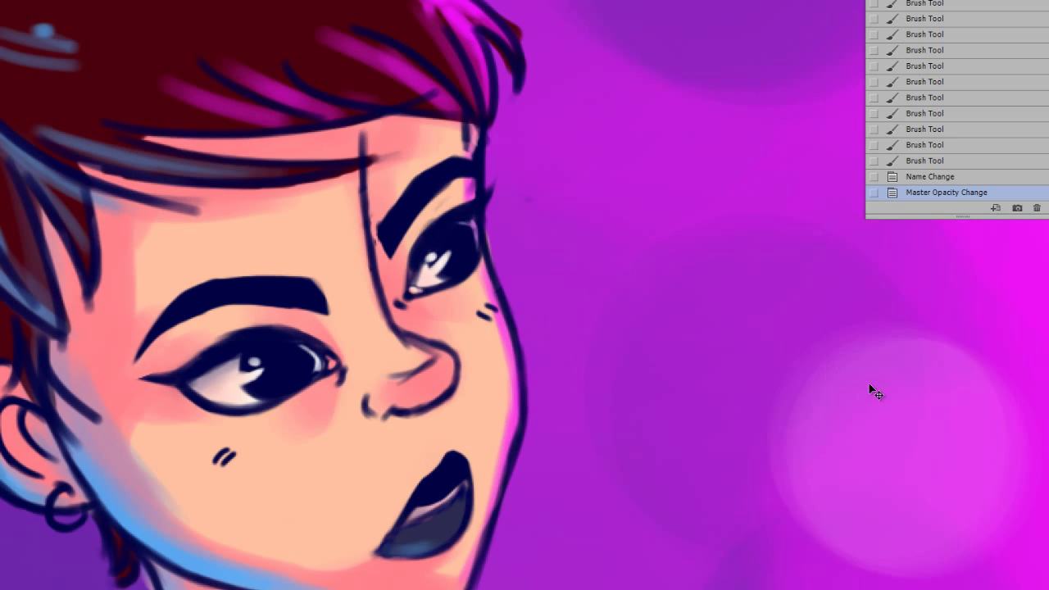
{"action": "key", "text": "ctrl+minus"}
{"action": "key", "text": "ctrl+plus"}
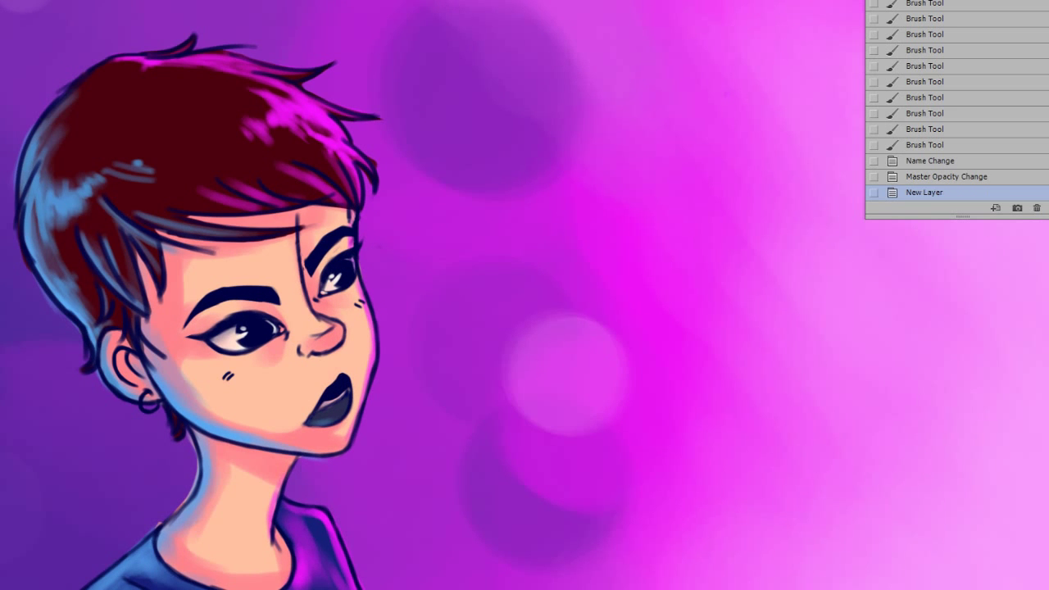
{"action": "key", "text": "ctrl+plus"}
{"action": "key", "text": "ctrl+minus"}
{"action": "key", "text": "ctrl+minus"}
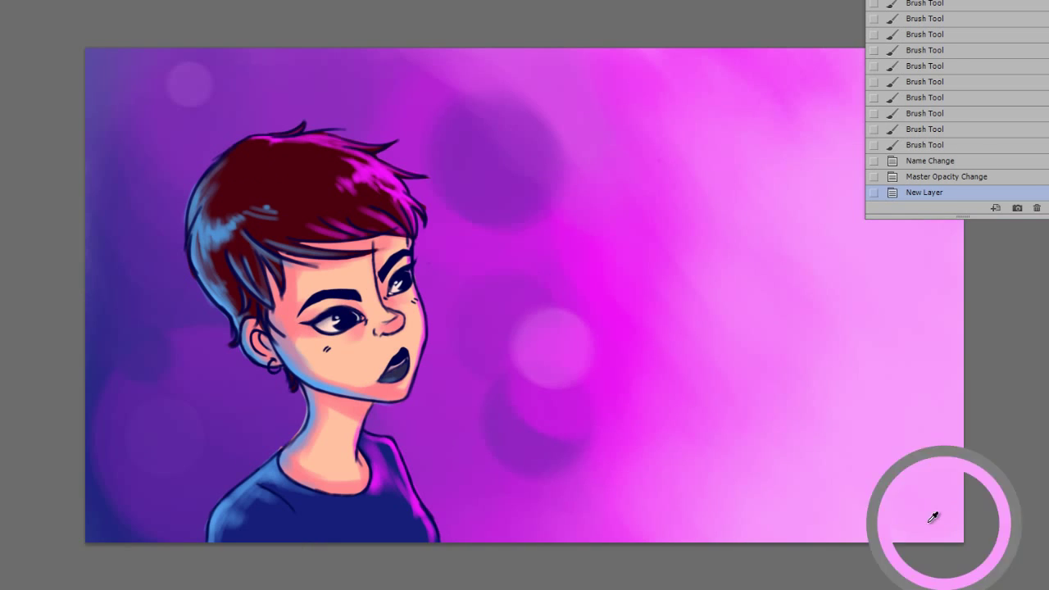
{"action": "key", "text": "ctrl+plus"}
{"action": "key", "text": "ctrl+plus"}
{"action": "key", "text": "ctrl+plus"}
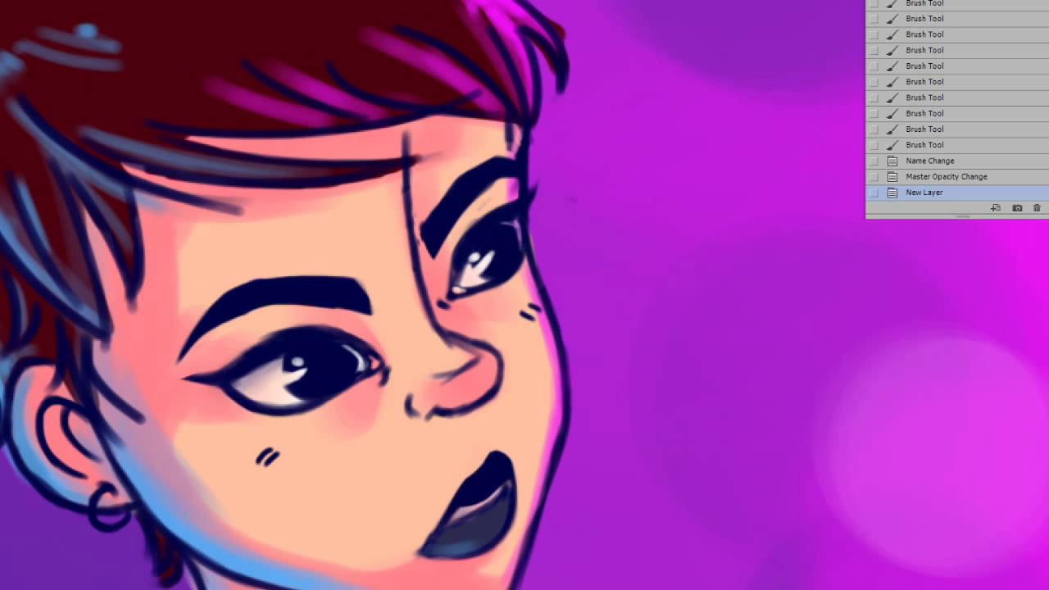
{"action": "scroll", "coordinate": [459, 295], "scroll_direction": "up", "scroll_amount": 3}
{"action": "left_click_drag", "start_coordinate": [395, 123], "coordinate": [448, 169]}
{"action": "left_click_drag", "start_coordinate": [344, 131], "coordinate": [410, 182]}
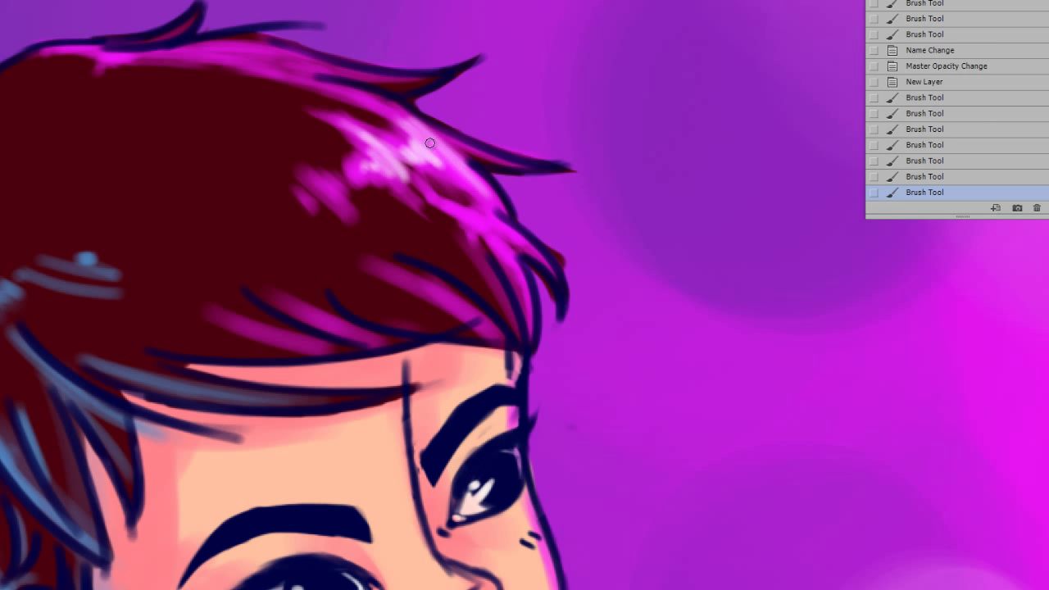
{"action": "left_click_drag", "start_coordinate": [352, 98], "coordinate": [456, 161]}
{"action": "left_click_drag", "start_coordinate": [312, 131], "coordinate": [426, 82]}
{"action": "left_click_drag", "start_coordinate": [344, 182], "coordinate": [405, 157]}
{"action": "left_click_drag", "start_coordinate": [312, 205], "coordinate": [346, 172]}
{"action": "key", "text": "ctrl+minus"}
{"action": "key", "text": "ctrl+plus"}
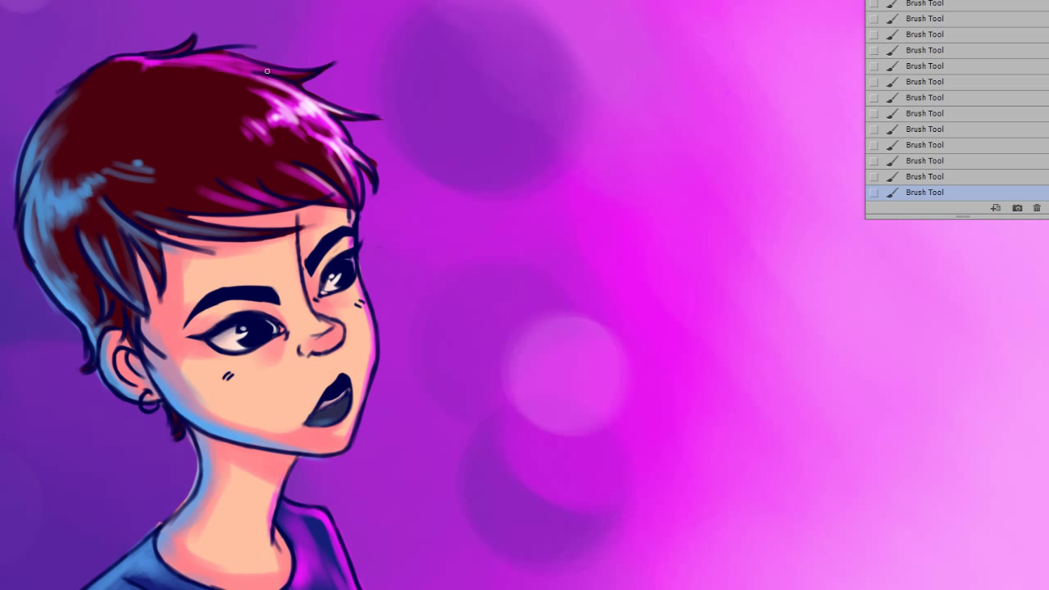
{"action": "key", "text": "ctrl+plus"}
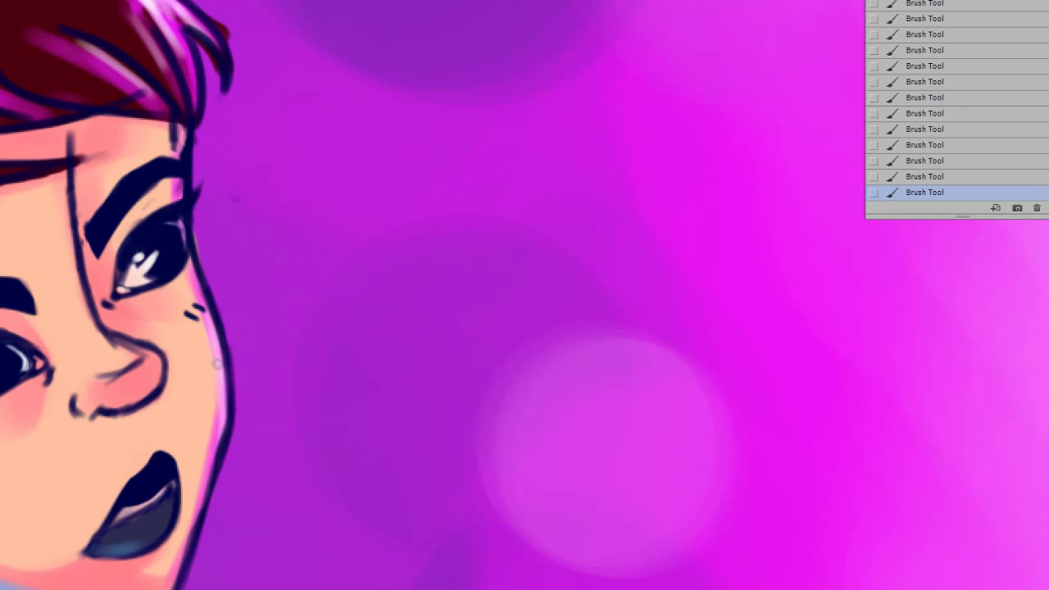
{"action": "key", "text": "ctrl+minus"}
{"action": "left_click", "coordinate": [925, 66]}
{"action": "key", "text": "ctrl+plus"}
{"action": "key", "text": "ctrl+minus"}
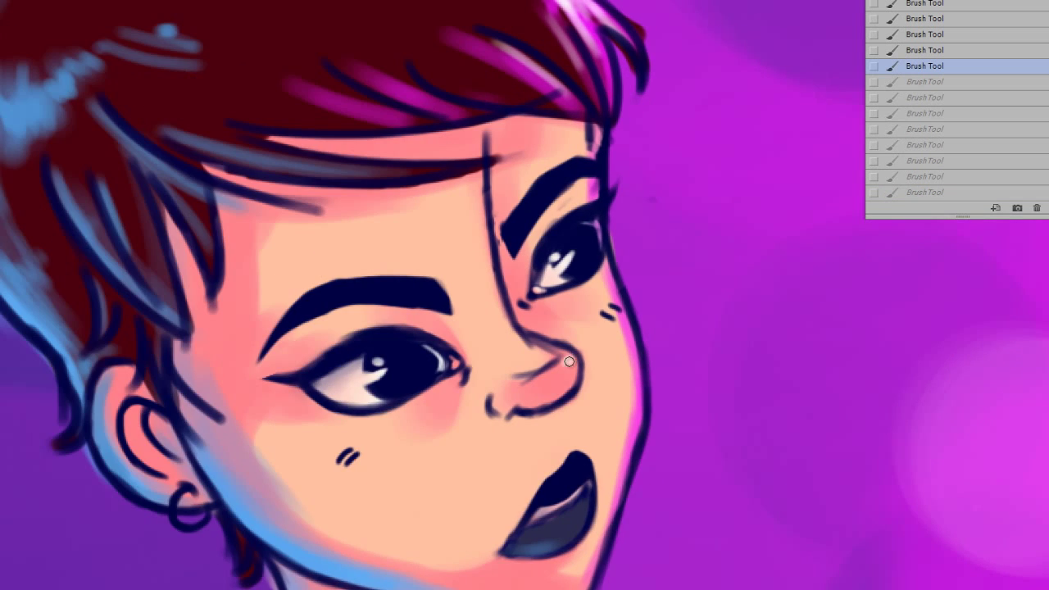
{"action": "left_click", "coordinate": [925, 192]}
{"action": "key", "text": "ctrl+minus"}
{"action": "key", "text": "ctrl+plus"}
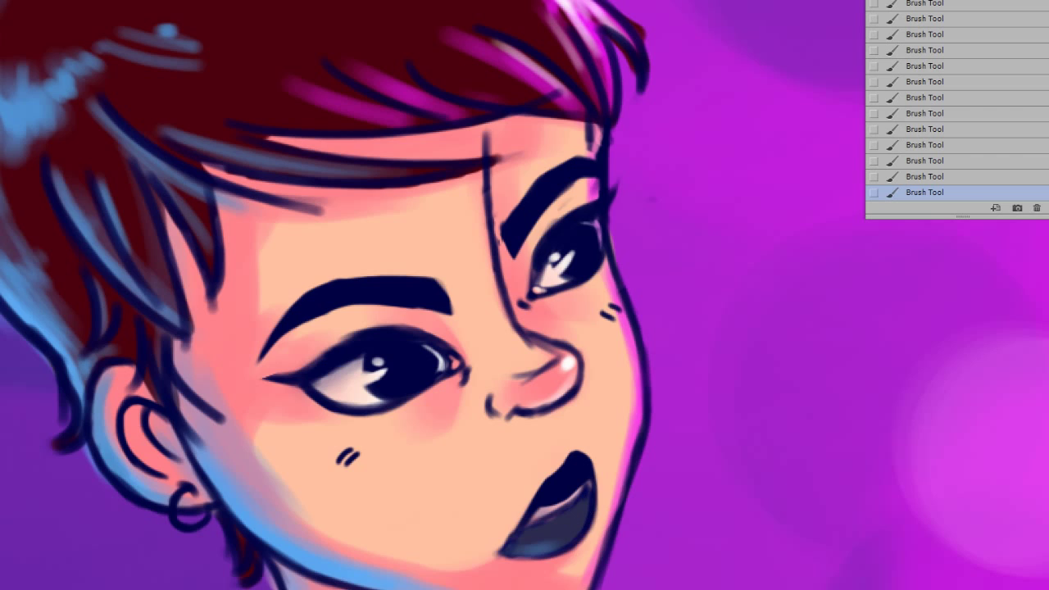
{"action": "key", "text": "ctrl+minus"}
{"action": "key", "text": "ctrl+plus"}
{"action": "key", "text": "ctrl+alt+z"}
{"action": "key", "text": "ctrl+alt+z"}
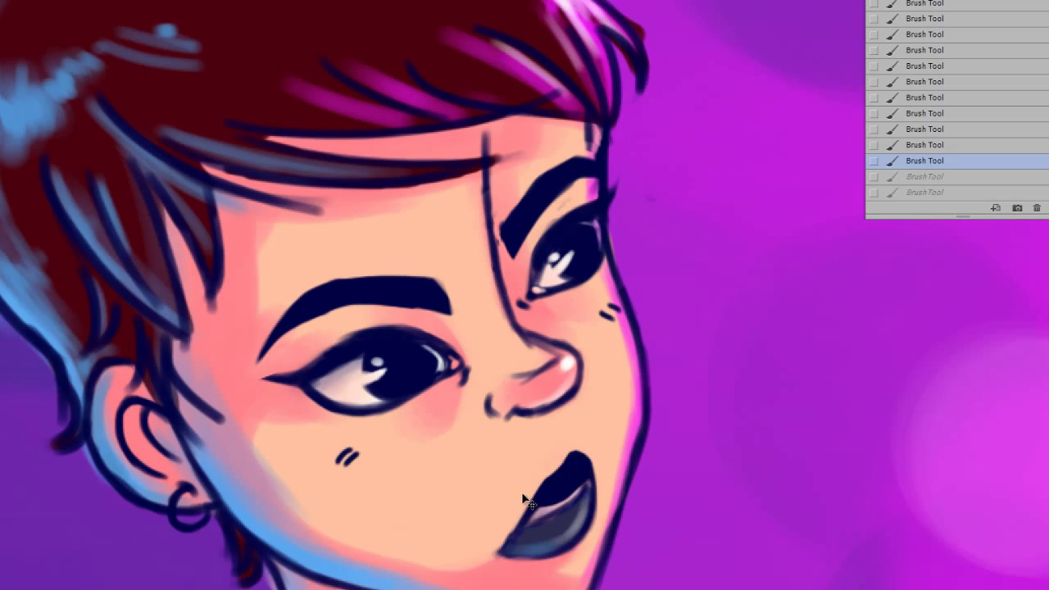
{"action": "key", "text": "ctrl+plus"}
{"action": "key", "text": "ctrl+minus"}
{"action": "key", "text": "ctrl+shift+z"}
{"action": "key", "text": "ctrl+shift+z"}
{"action": "key", "text": "ctrl+plus"}
{"action": "key", "text": "ctrl+minus"}
{"action": "key", "text": "ctrl+minus"}
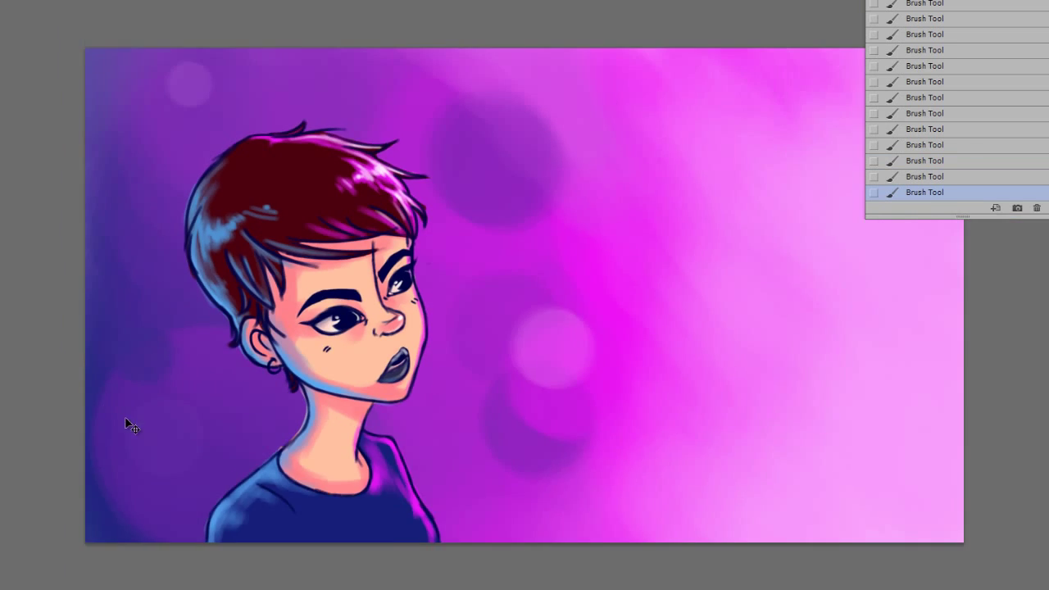
{"action": "key", "text": "ctrl+plus"}
{"action": "key", "text": "ctrl+alt+z"}
{"action": "key", "text": "ctrl+alt+z"}
{"action": "key", "text": "ctrl+alt+z"}
{"action": "key", "text": "ctrl+plus"}
{"action": "key", "text": "ctrl+minus"}
{"action": "key", "text": "ctrl+minus"}
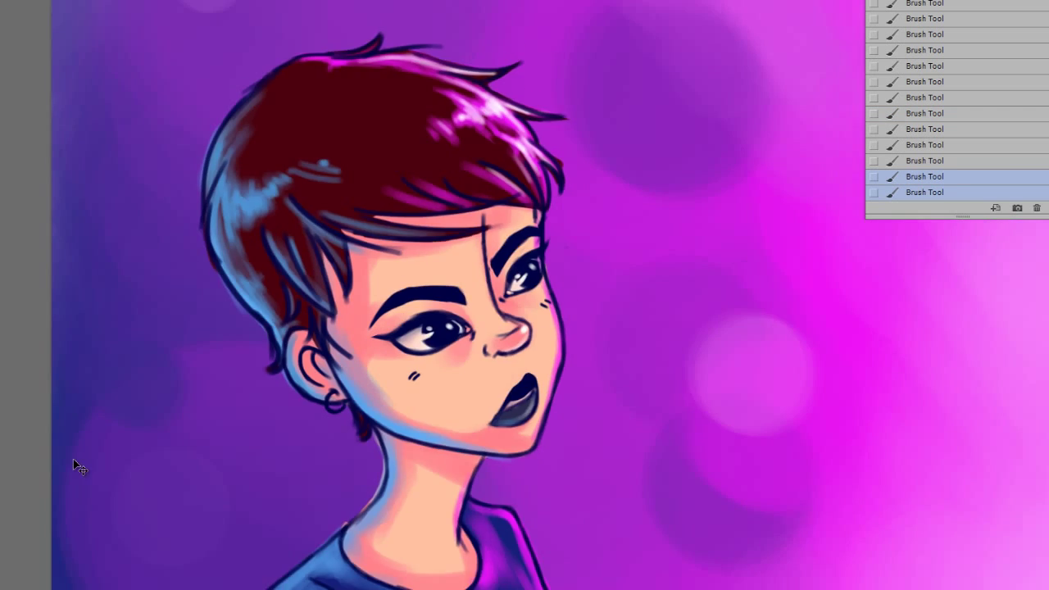
{"action": "key", "text": "ctrl+shift+z"}
{"action": "key", "text": "ctrl+shift+z"}
{"action": "key", "text": "ctrl+shift+z"}
{"action": "key", "text": "ctrl+plus"}
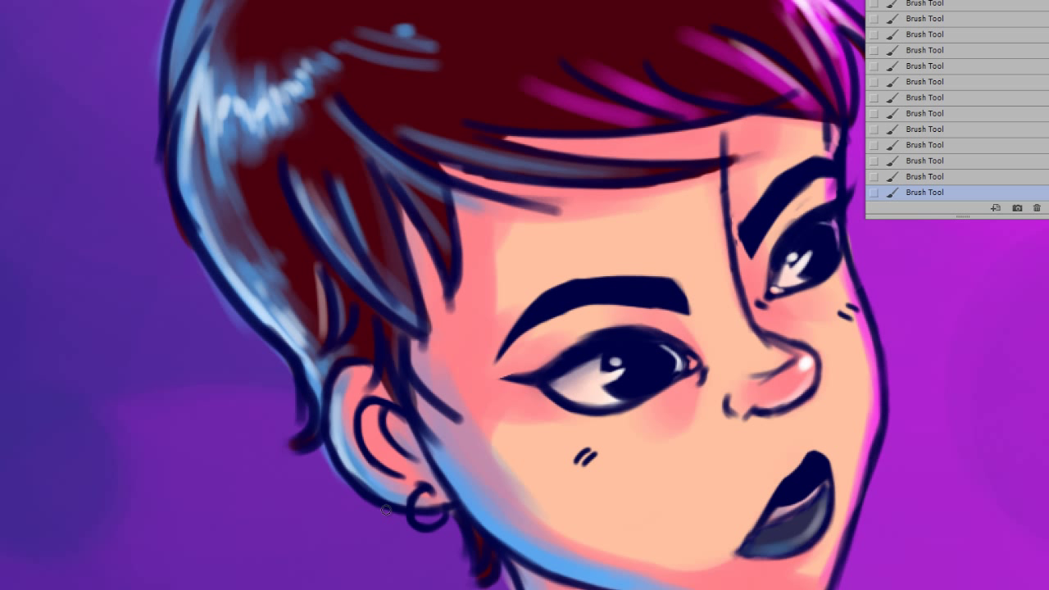
{"action": "scroll", "coordinate": [433, 284], "scroll_direction": "down", "scroll_amount": 5}
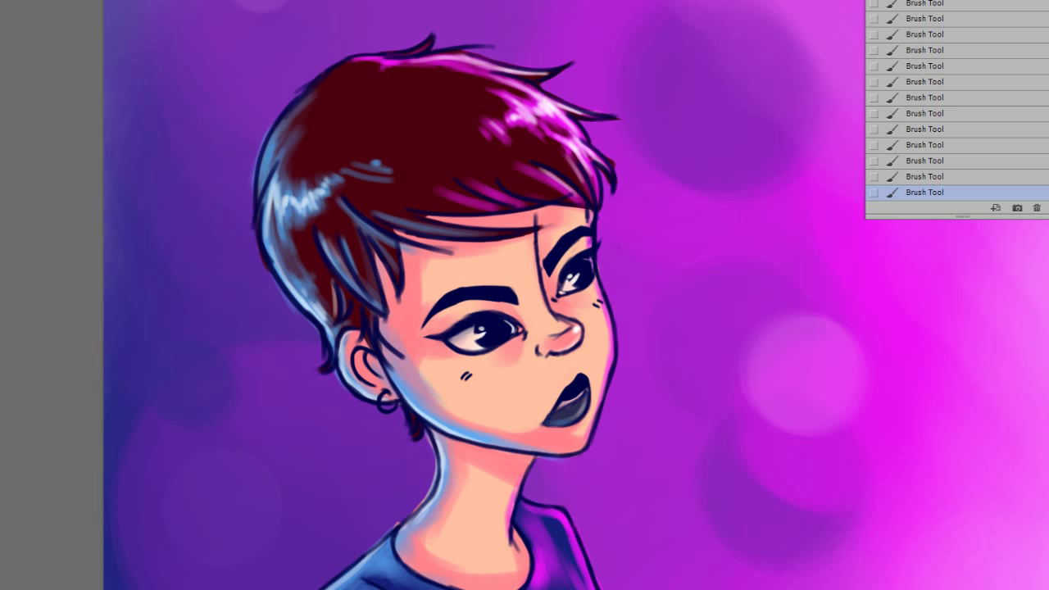
Lay a diagonal black-to-red gradient clipped to the skin, changing its blend mode and lowering opacity.
{"action": "left_click_drag", "start_coordinate": [384, 279], "coordinate": [593, 510]}
{"action": "key", "text": "ctrl+z"}
{"action": "left_click_drag", "start_coordinate": [254, 274], "coordinate": [639, 344]}
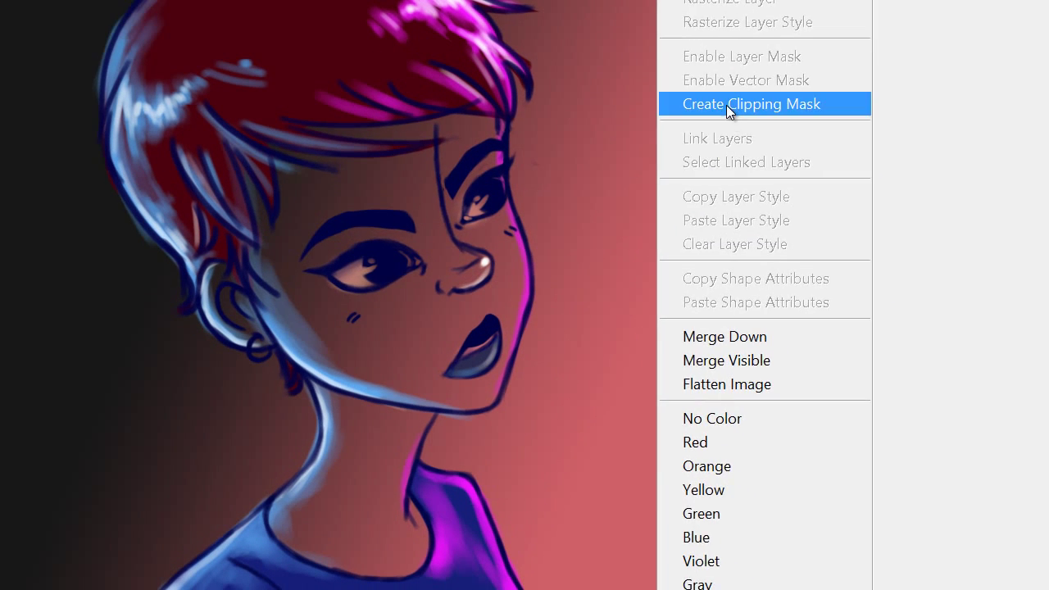
{"action": "left_click", "coordinate": [729, 110]}
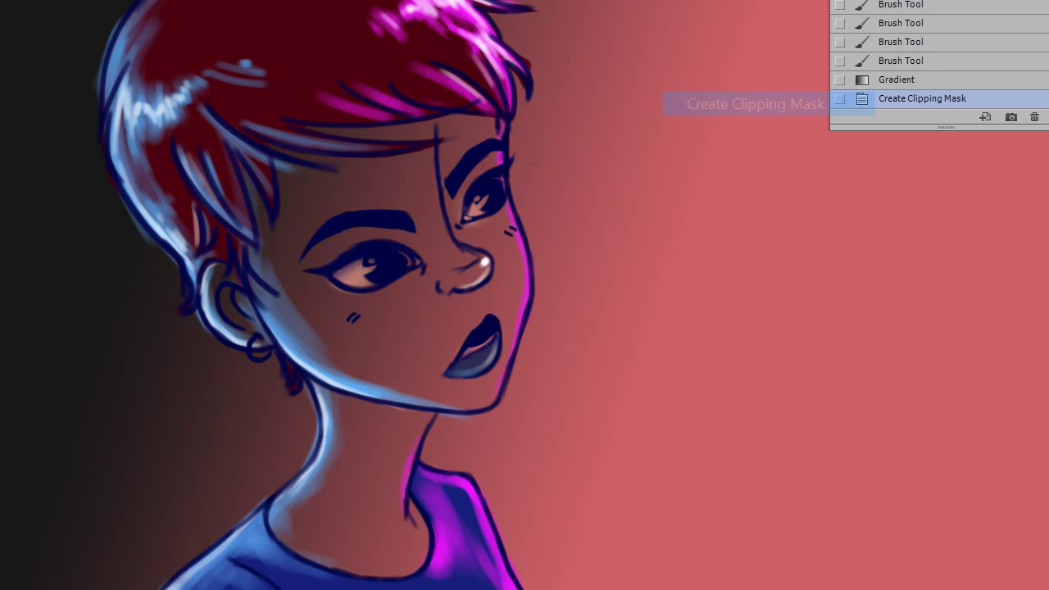
{"action": "key", "text": "ctrl+minus"}
{"action": "key", "text": "ctrl+minus"}
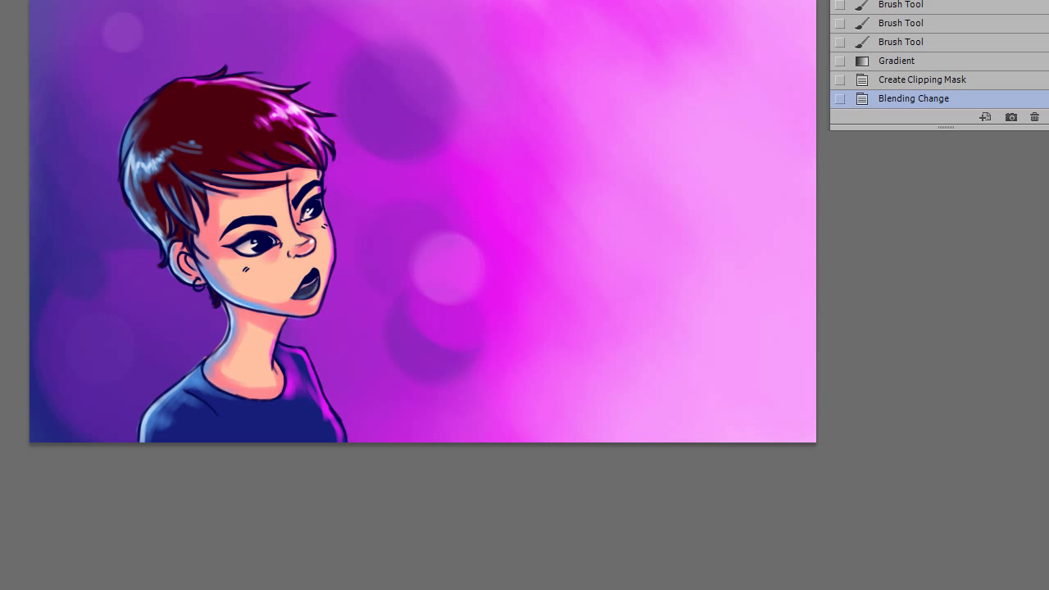
{"action": "key", "text": "ctrl+plus"}
{"action": "key", "text": "shift+plus"}
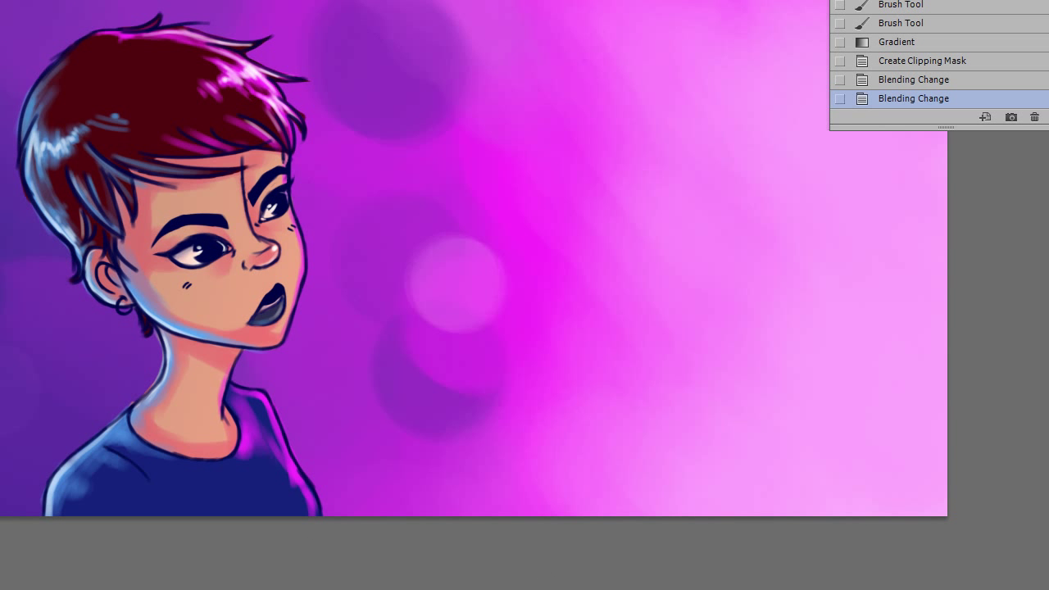
{"action": "key", "text": "8"}
Erase the gradient shading over the face, neck, cheeks and nose to keep them lighter.
{"action": "mouse_move", "coordinate": [262, 164]}
{"action": "left_mouse_down"}
{"action": "mouse_move", "coordinate": [304, 211]}
{"action": "mouse_move", "coordinate": [254, 410]}
{"action": "left_mouse_up"}
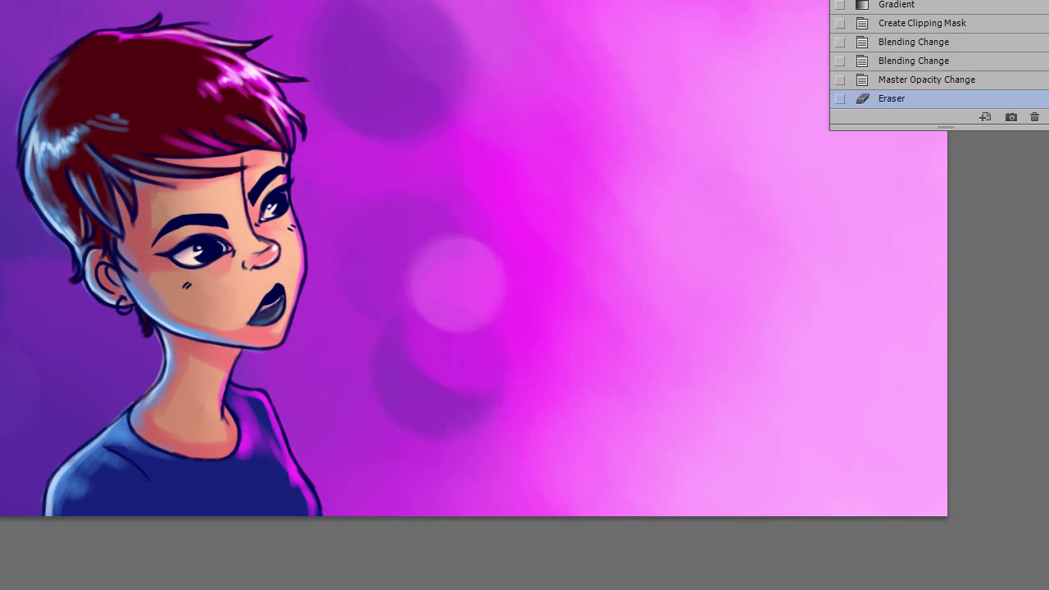
{"action": "left_click_drag", "start_coordinate": [217, 202], "coordinate": [234, 452]}
{"action": "key", "text": "ctrl+minus"}
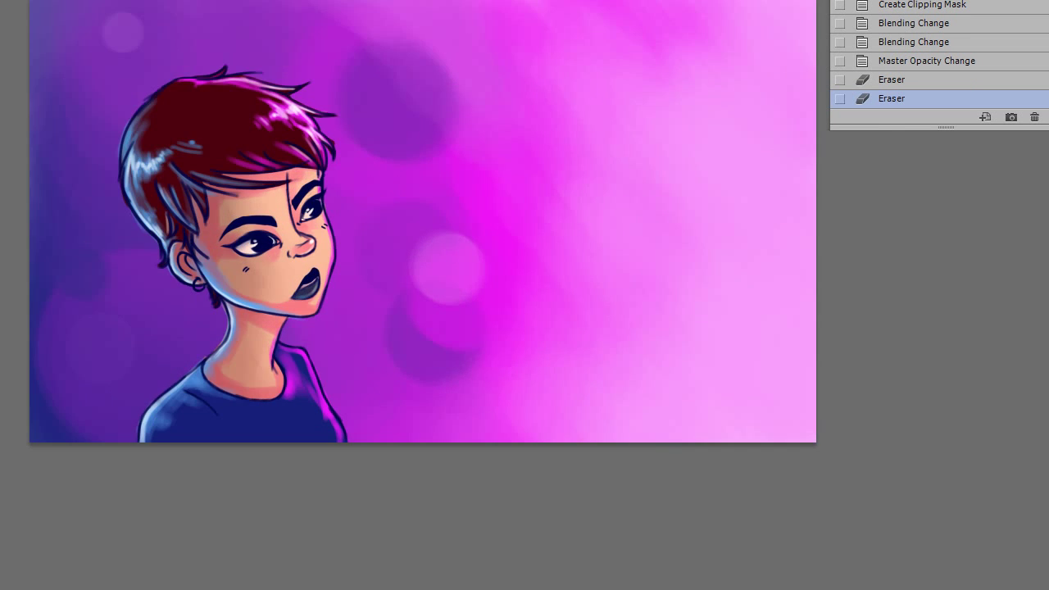
{"action": "key", "text": "ctrl+minus"}
{"action": "key", "text": "ctrl+plus"}
{"action": "key", "text": "ctrl+plus"}
{"action": "left_click_drag", "start_coordinate": [236, 274], "coordinate": [282, 224]}
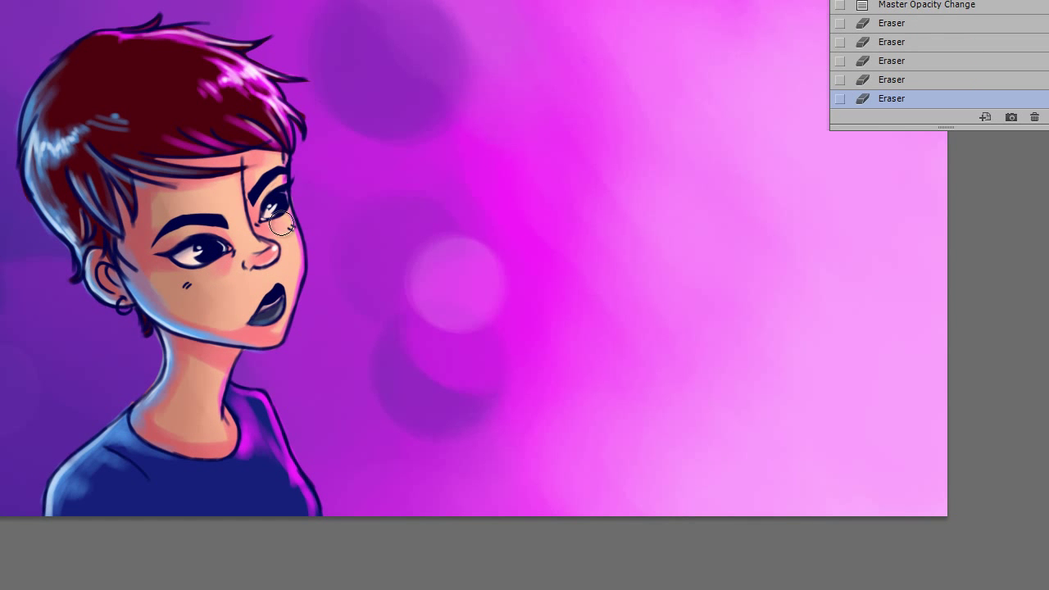
{"action": "key", "text": "ctrl+minus"}
{"action": "key", "text": "ctrl+plus"}
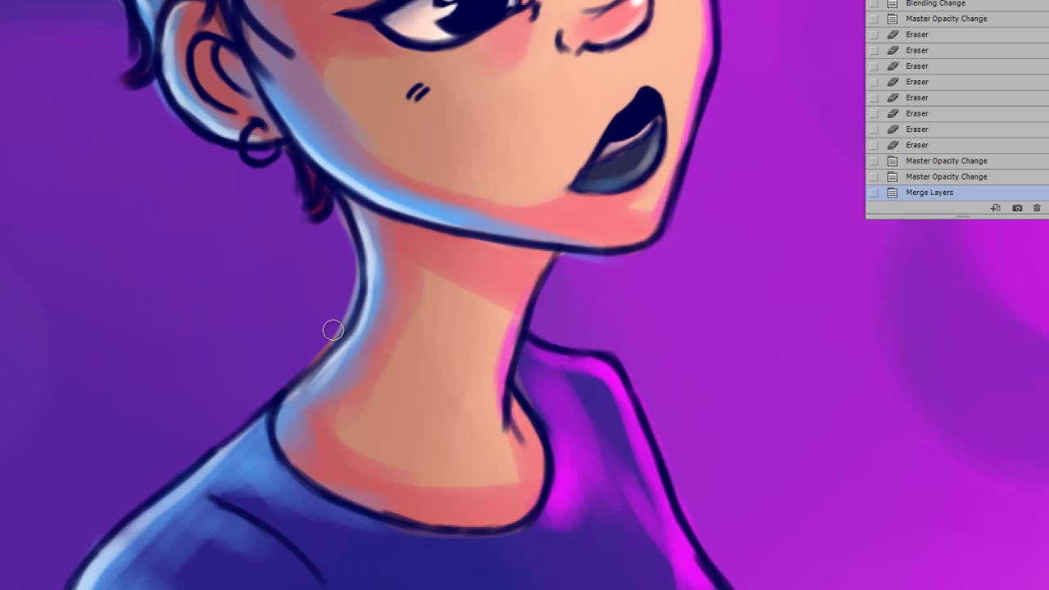
Erase the skin shading along the neck, shoulder and hair edges.
{"action": "left_click_drag", "start_coordinate": [352, 259], "coordinate": [316, 348]}
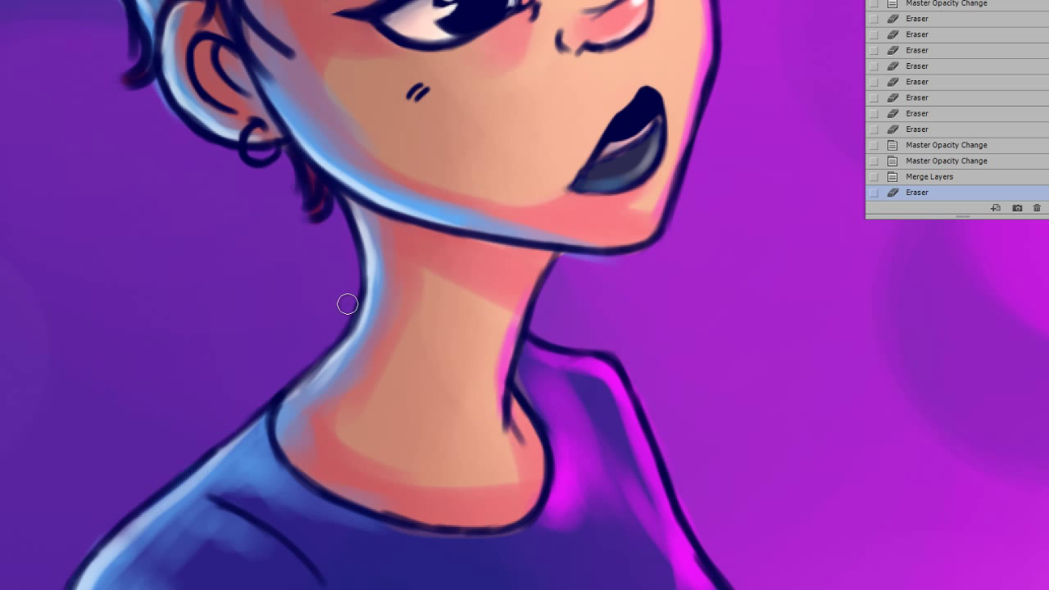
{"action": "left_click_drag", "start_coordinate": [653, 362], "coordinate": [724, 558]}
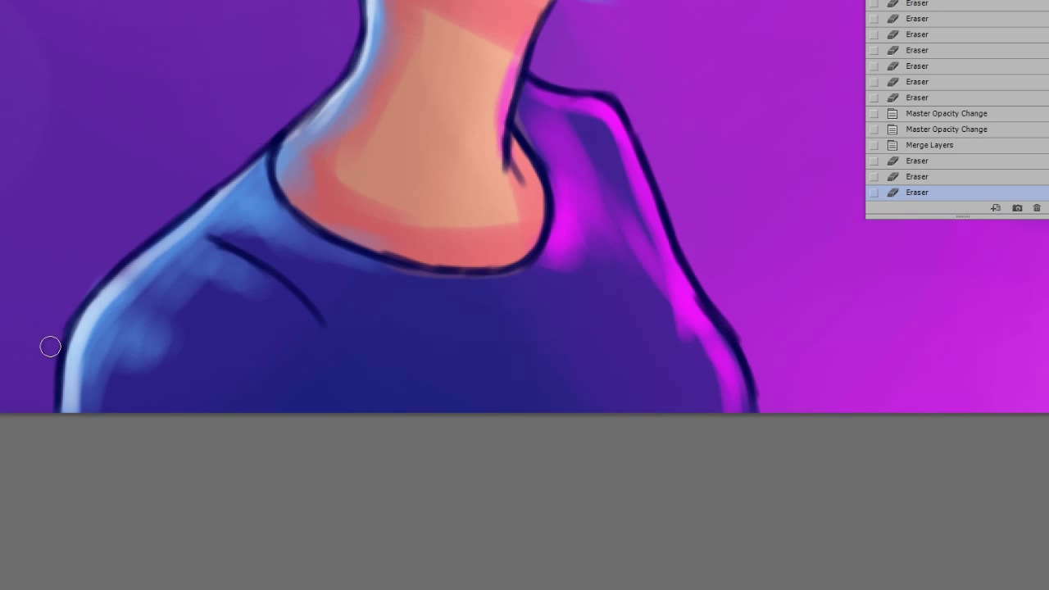
{"action": "left_click_drag", "start_coordinate": [51, 347], "coordinate": [300, 288]}
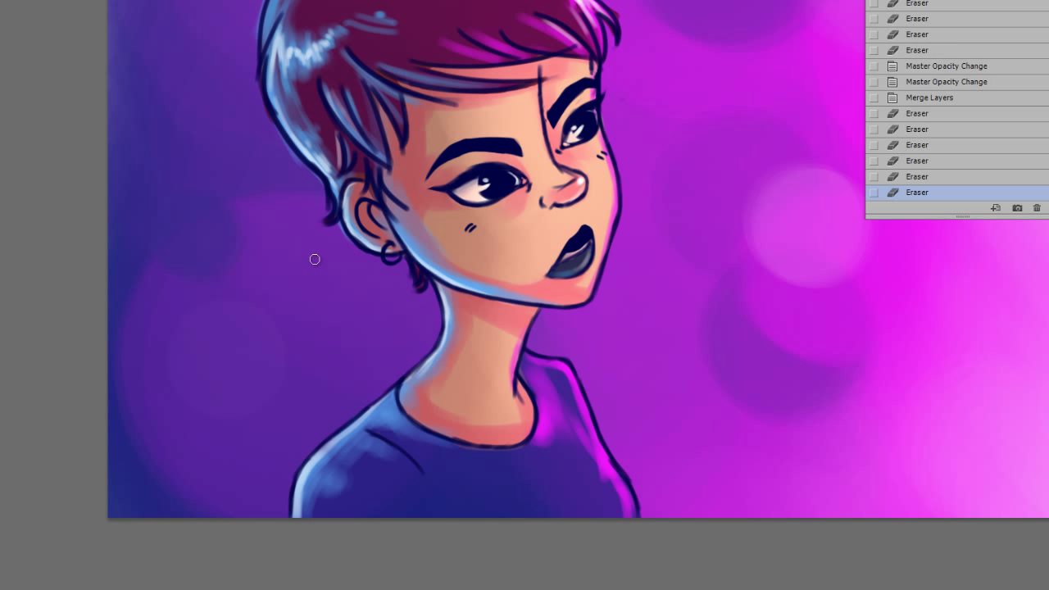
{"action": "left_click_drag", "start_coordinate": [340, 231], "coordinate": [1029, 351]}
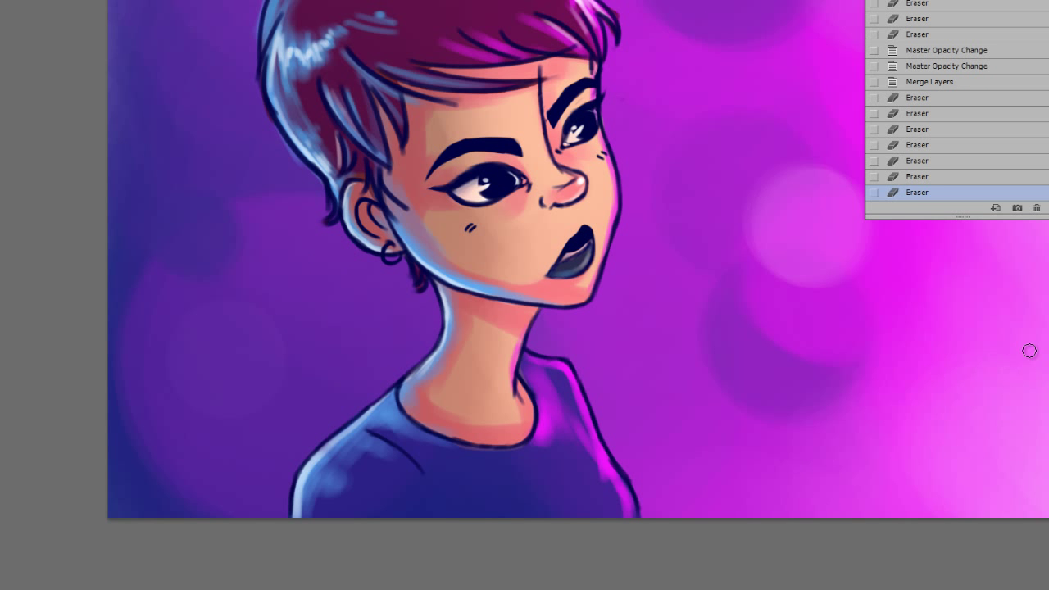
{"action": "left_click_drag", "start_coordinate": [623, 227], "coordinate": [611, 160]}
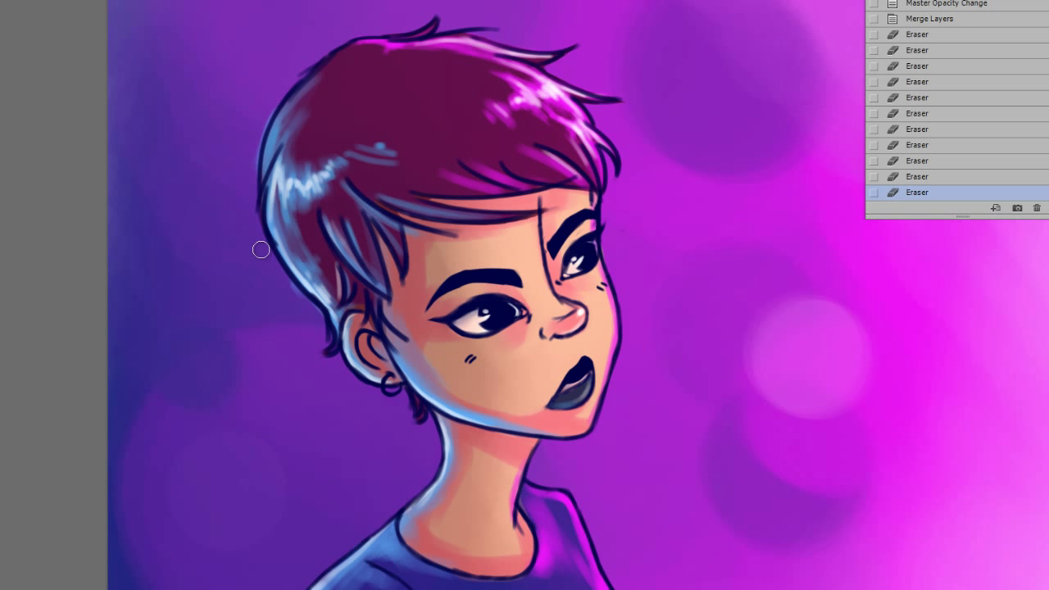
{"action": "left_click_drag", "start_coordinate": [260, 250], "coordinate": [297, 289]}
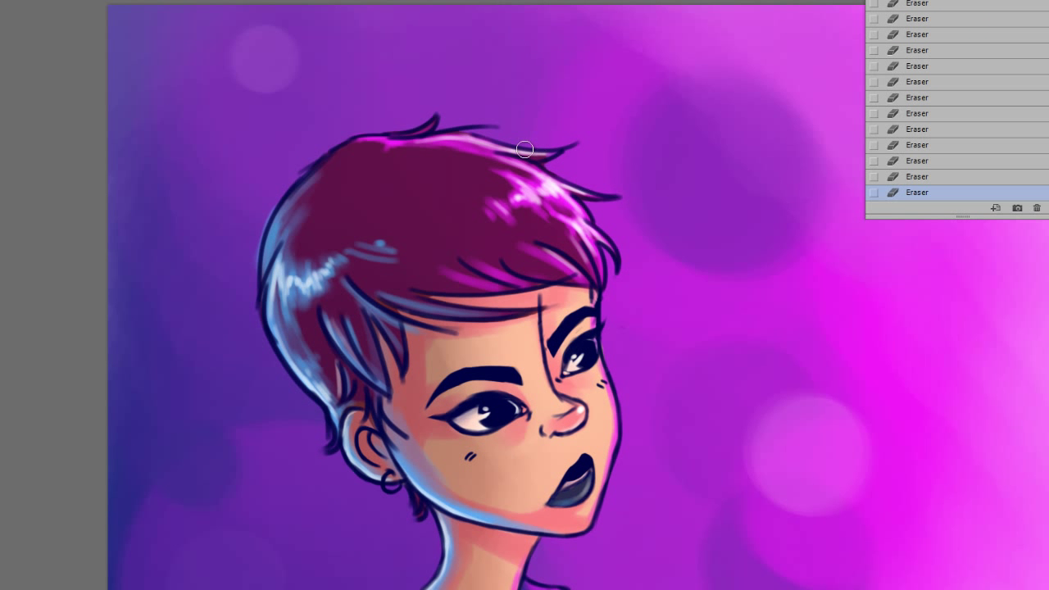
{"action": "key", "text": "ctrl+0"}
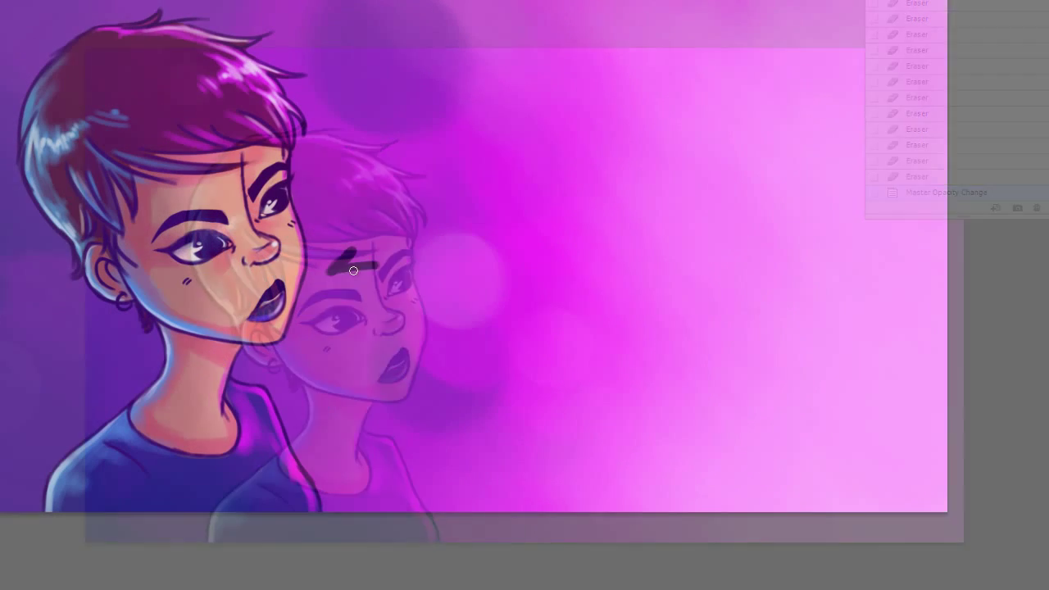
Paint a dark speech bubble outline and fill it beside the girl.
{"action": "mouse_move", "coordinate": [402, 347]}
{"action": "left_mouse_down"}
{"action": "mouse_move", "coordinate": [408, 74]}
{"action": "mouse_move", "coordinate": [680, 70]}
{"action": "left_mouse_up"}
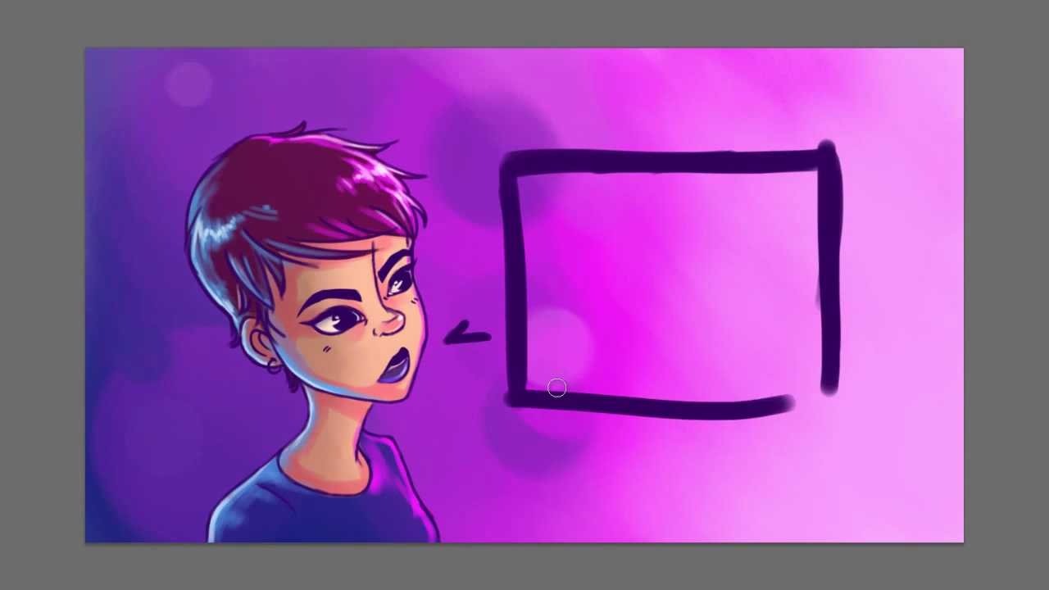
{"action": "left_click_drag", "start_coordinate": [549, 385], "coordinate": [828, 392]}
{"action": "mouse_move", "coordinate": [525, 181]}
{"action": "left_mouse_down"}
{"action": "mouse_move", "coordinate": [773, 241]}
{"action": "mouse_move", "coordinate": [665, 215]}
{"action": "mouse_move", "coordinate": [544, 365]}
{"action": "mouse_move", "coordinate": [562, 321]}
{"action": "mouse_move", "coordinate": [782, 385]}
{"action": "mouse_move", "coordinate": [512, 315]}
{"action": "mouse_move", "coordinate": [464, 328]}
{"action": "mouse_move", "coordinate": [506, 306]}
{"action": "mouse_move", "coordinate": [460, 346]}
{"action": "left_mouse_up"}
Erase the bubble's edges clean, trimming the tail to a point and straightening its sides.
{"action": "left_click_drag", "start_coordinate": [486, 293], "coordinate": [459, 326]}
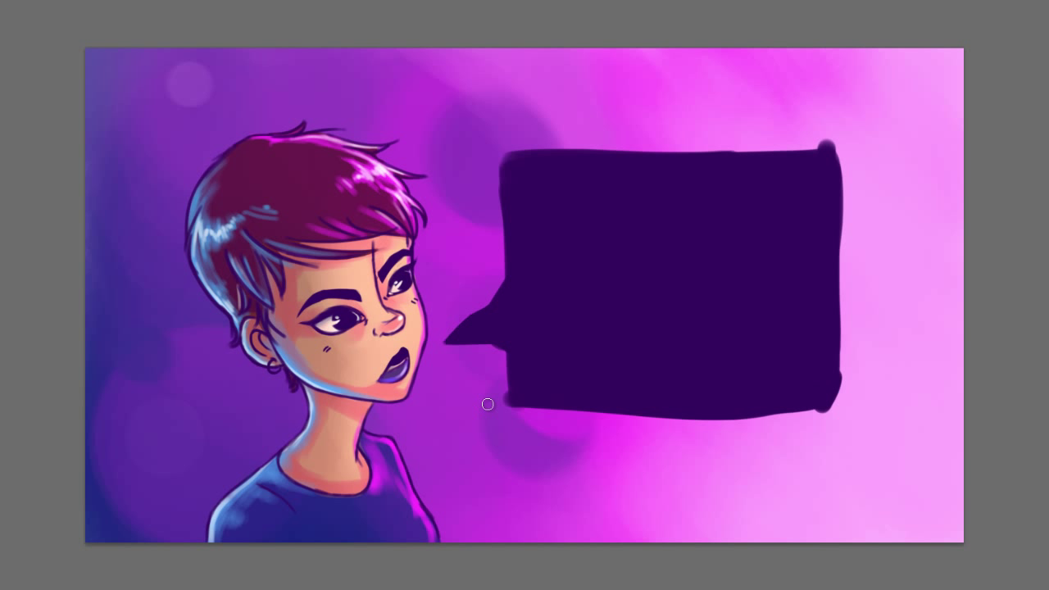
{"action": "left_click_drag", "start_coordinate": [829, 140], "coordinate": [804, 145]}
{"action": "left_click_drag", "start_coordinate": [839, 348], "coordinate": [816, 411]}
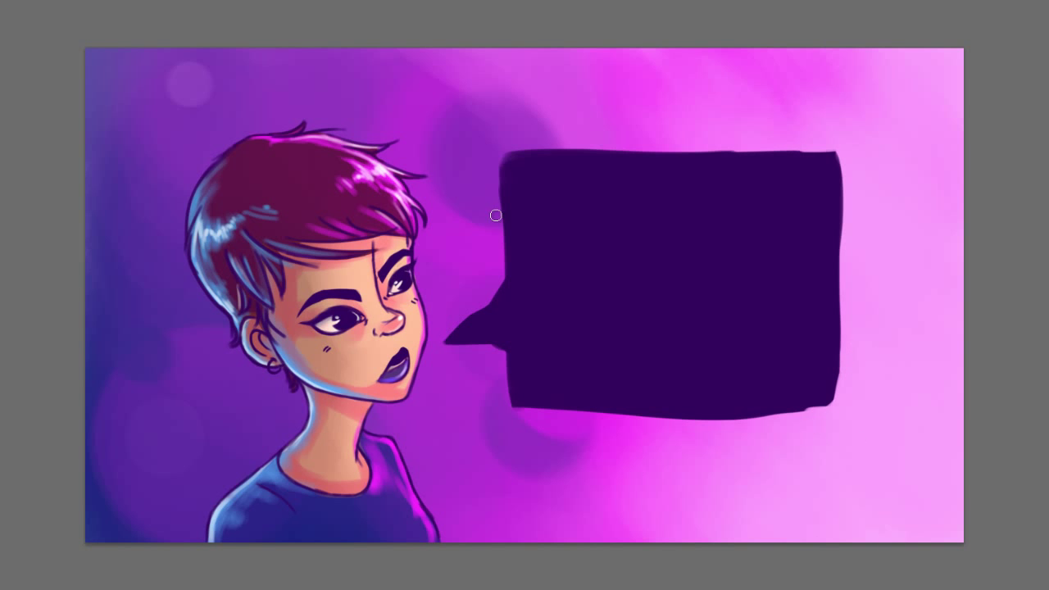
{"action": "left_click_drag", "start_coordinate": [495, 216], "coordinate": [495, 270]}
{"action": "left_click_drag", "start_coordinate": [494, 346], "coordinate": [505, 400]}
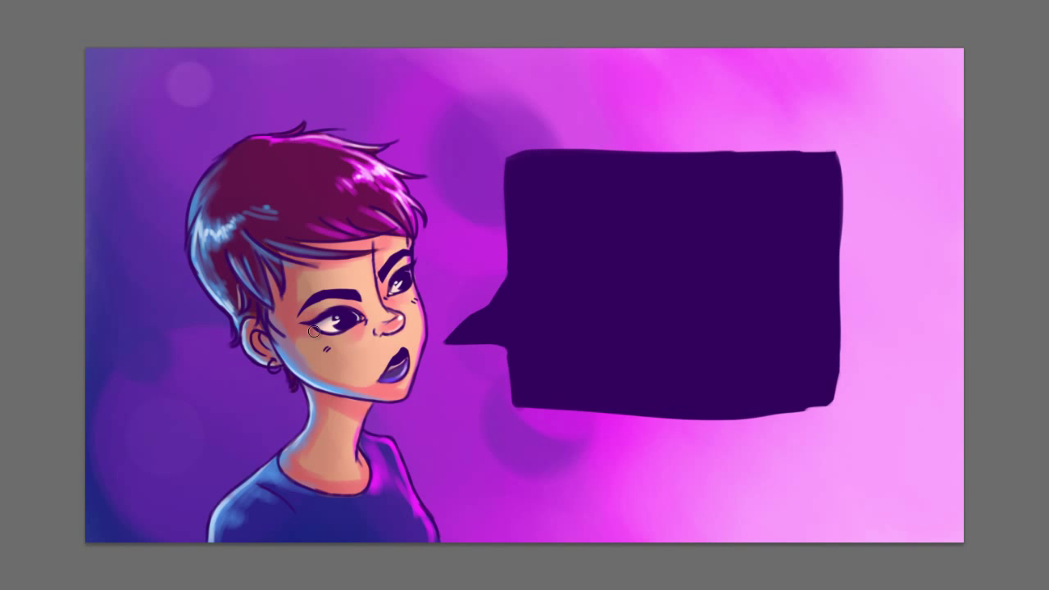